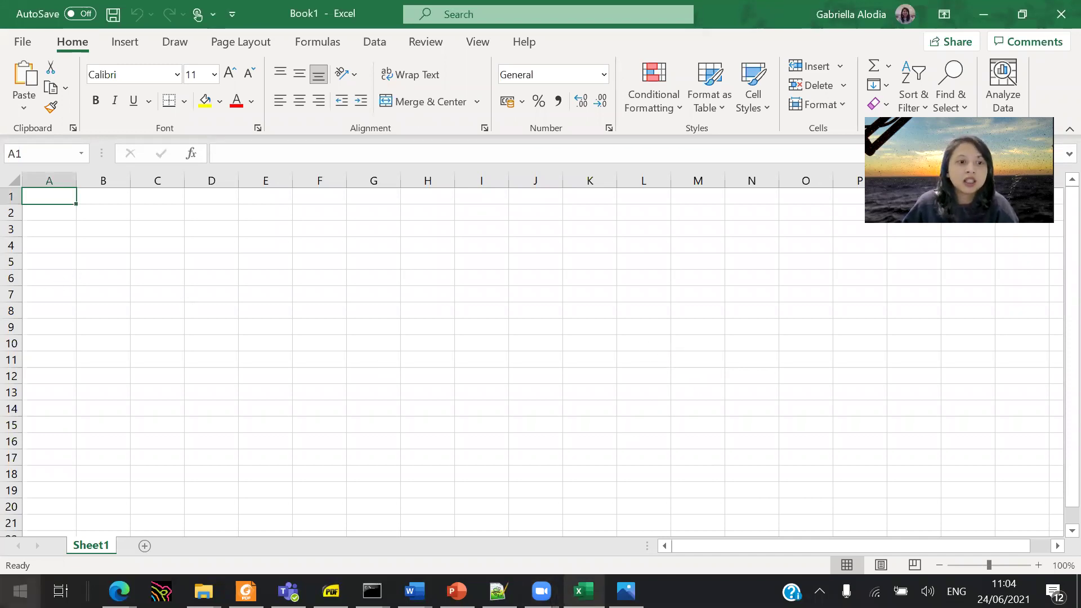
Launch QGIS 2.18 and switch to the Downloads folder in File Explorer
left_click(20, 590)
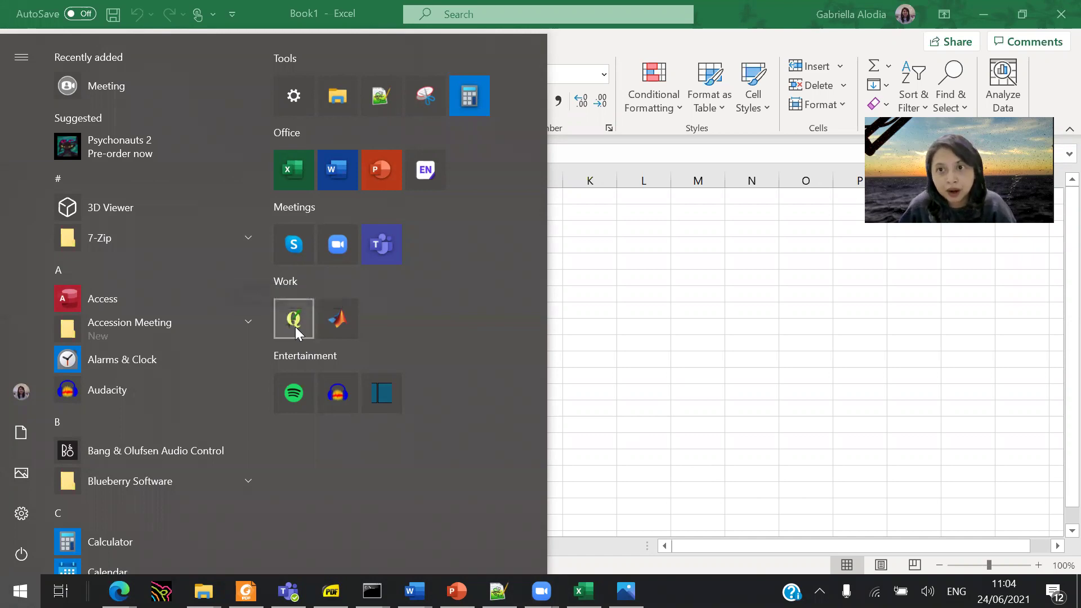
left_click(294, 320)
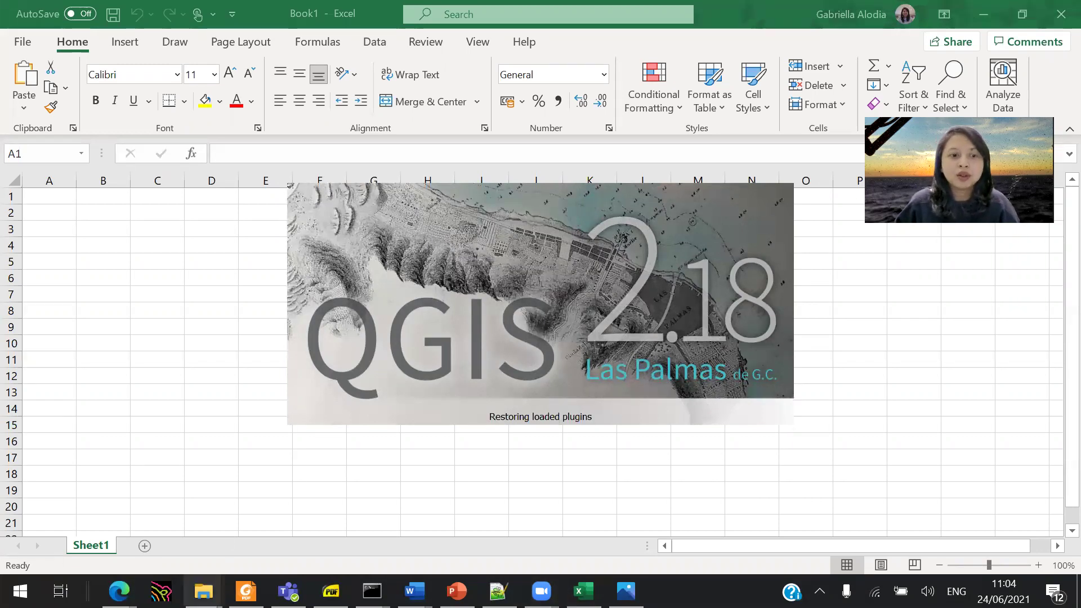
left_click(203, 591)
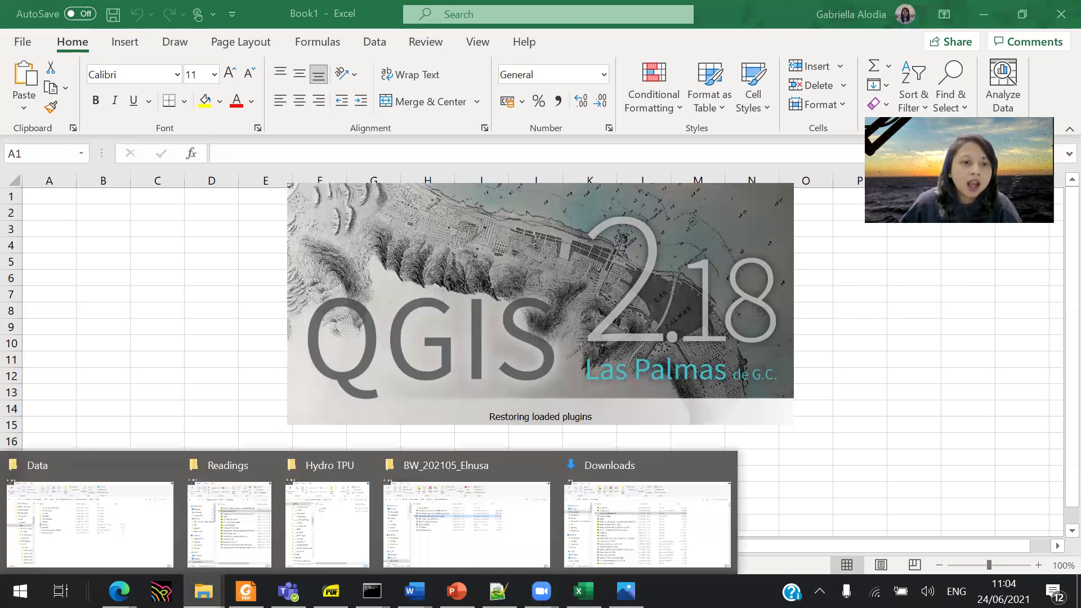
left_click(678, 532)
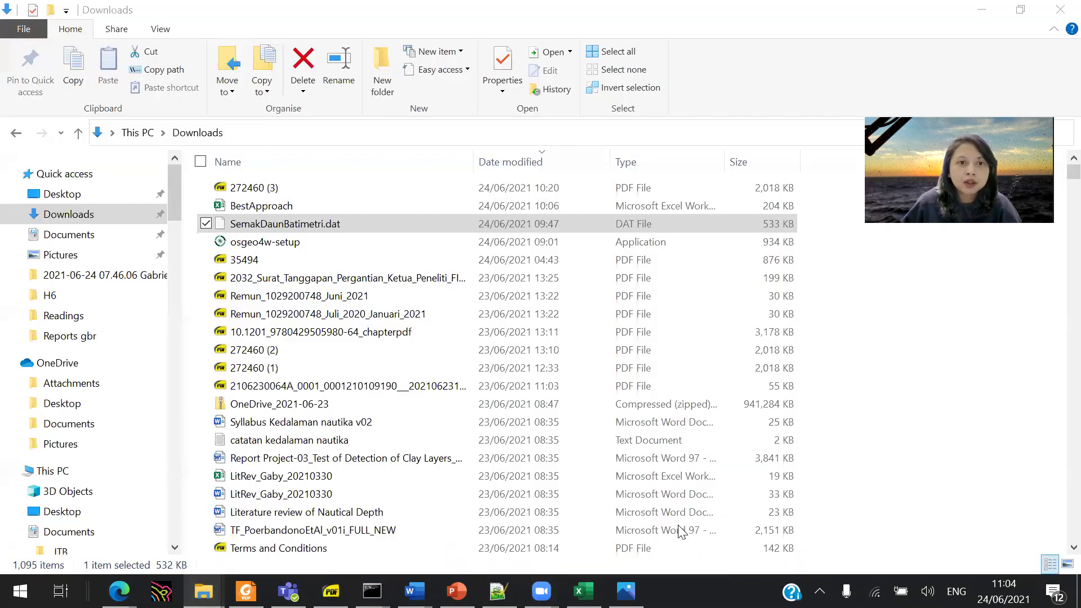
double_click(369, 224)
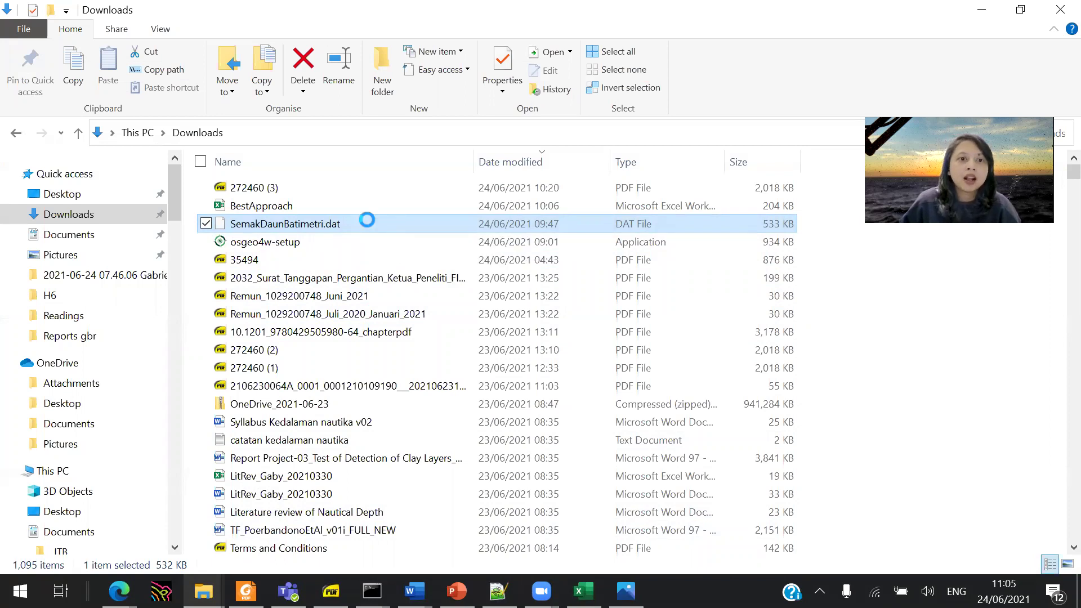
right_click(383, 223)
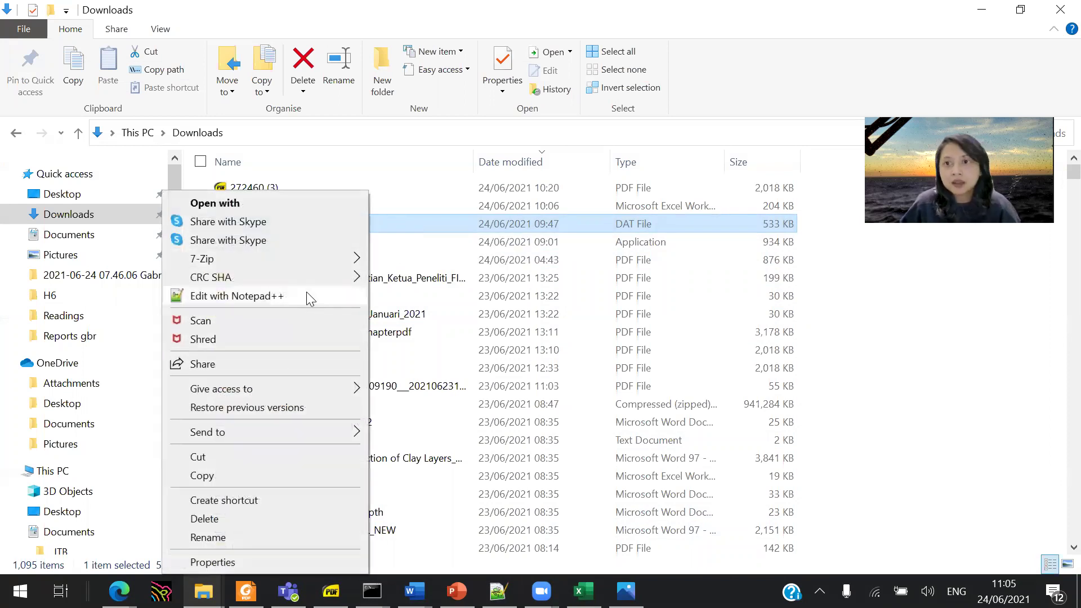
left_click(307, 295)
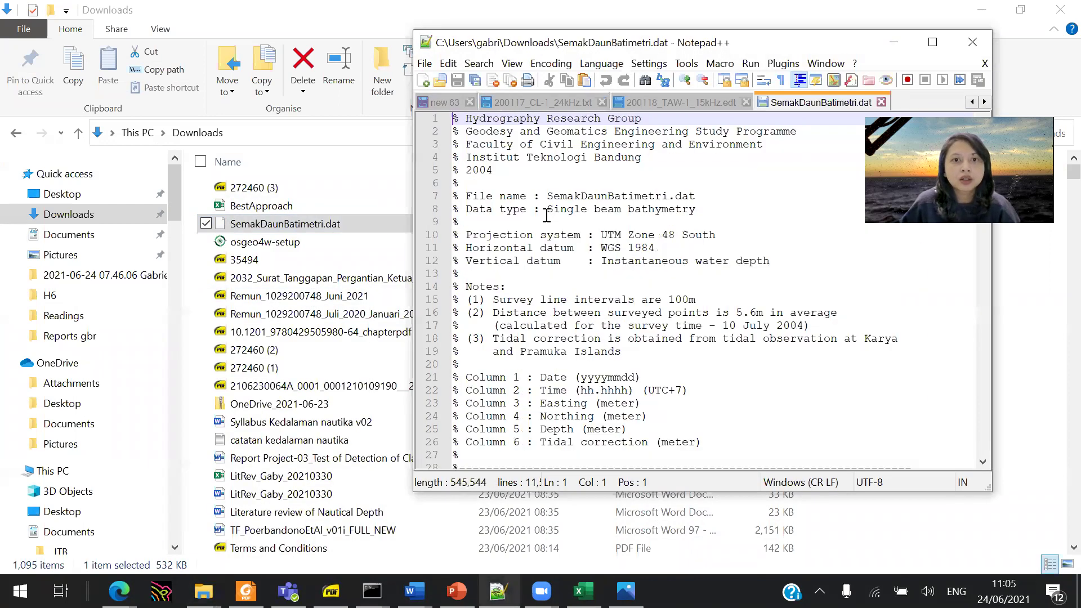
left_click(881, 102)
left_click(893, 42)
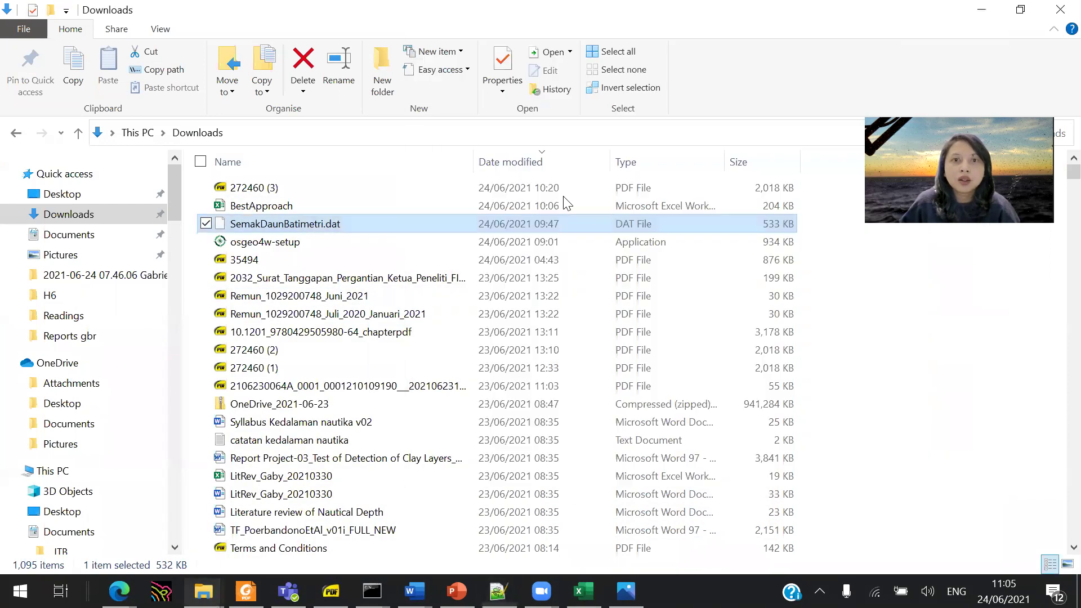
Open SemakDaunBatimetri.dat from Downloads in Notepad++ and maximize the editor window
right_click(367, 224)
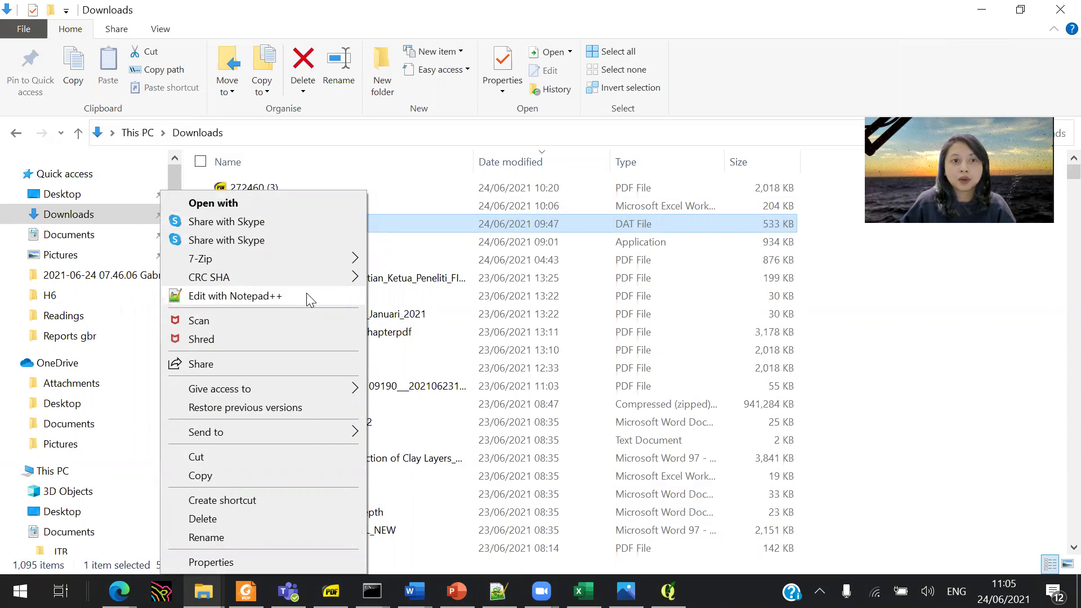
left_click(310, 297)
left_click_drag(730, 54, 583, 97)
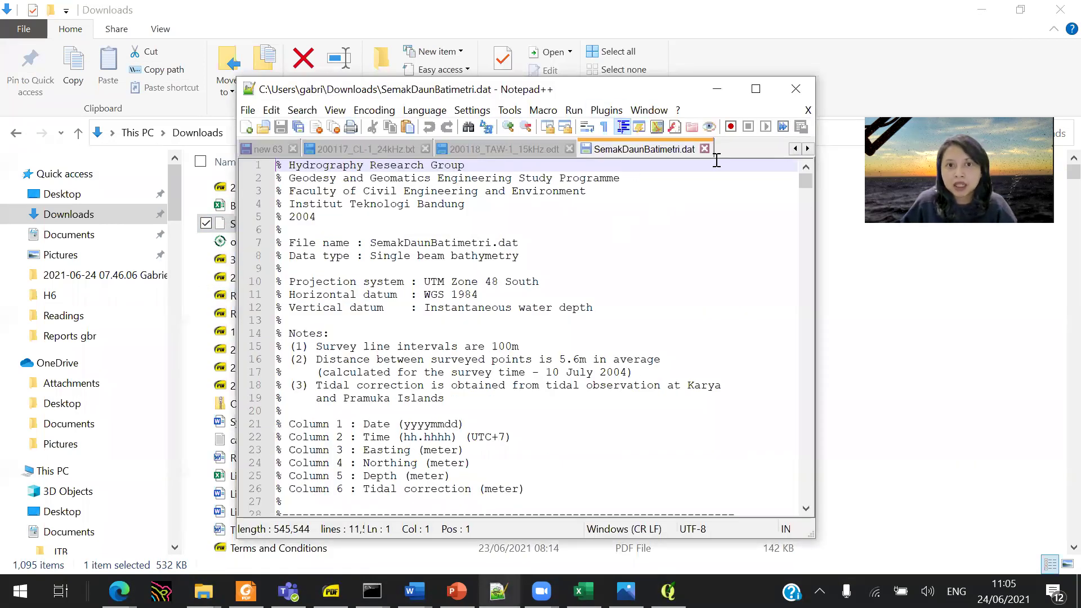
left_click(756, 89)
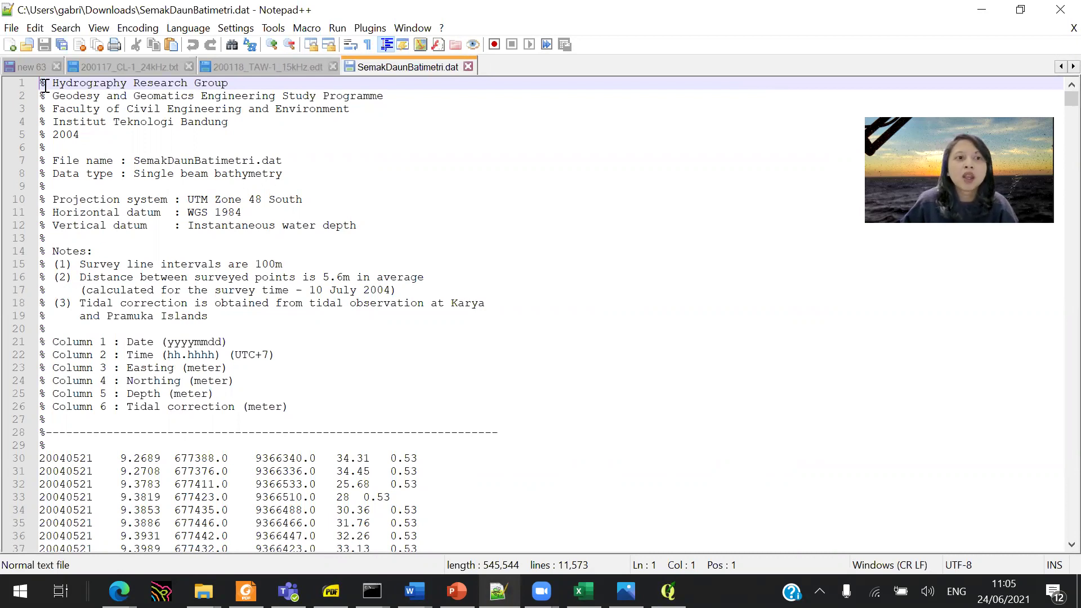
Examine the file's header comments for the data source, data type, projection system, horizontal and vertical datums, and survey notes
left_click_drag(45, 85, 59, 445)
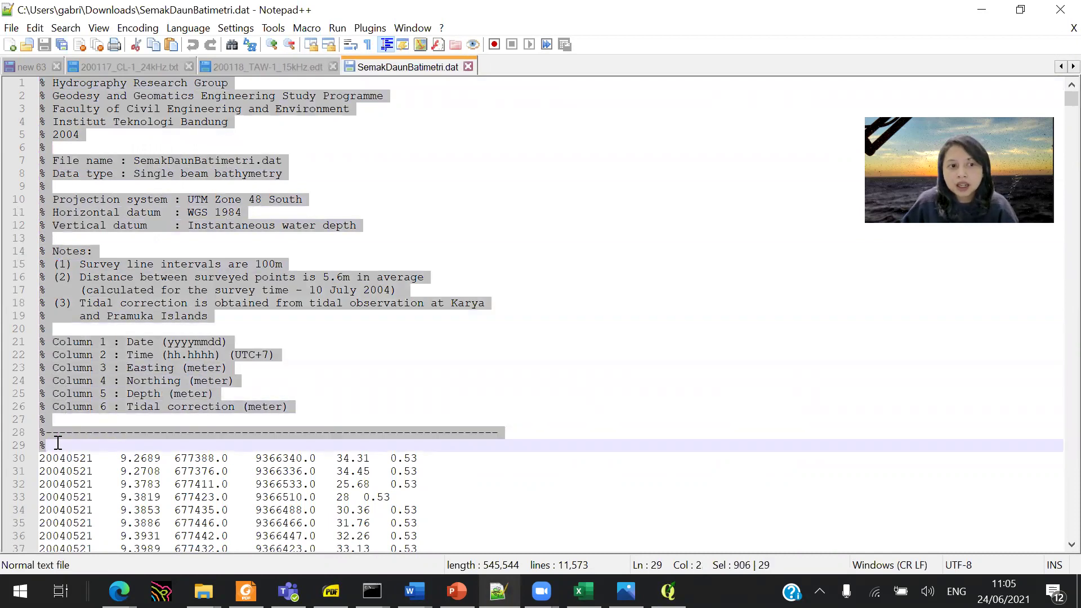
left_click(73, 434)
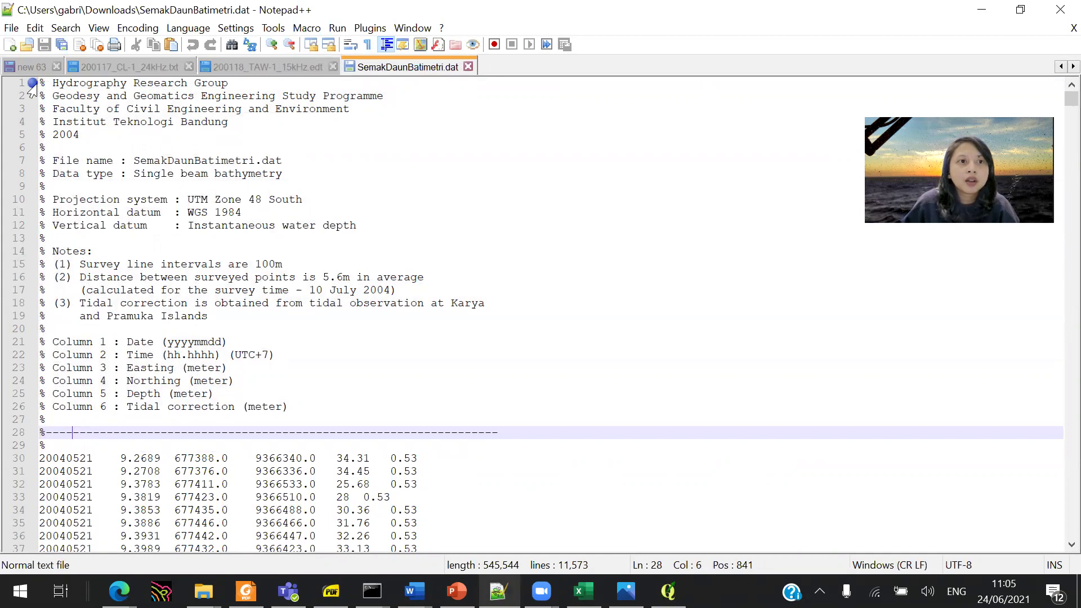
left_click_drag(48, 85, 80, 135)
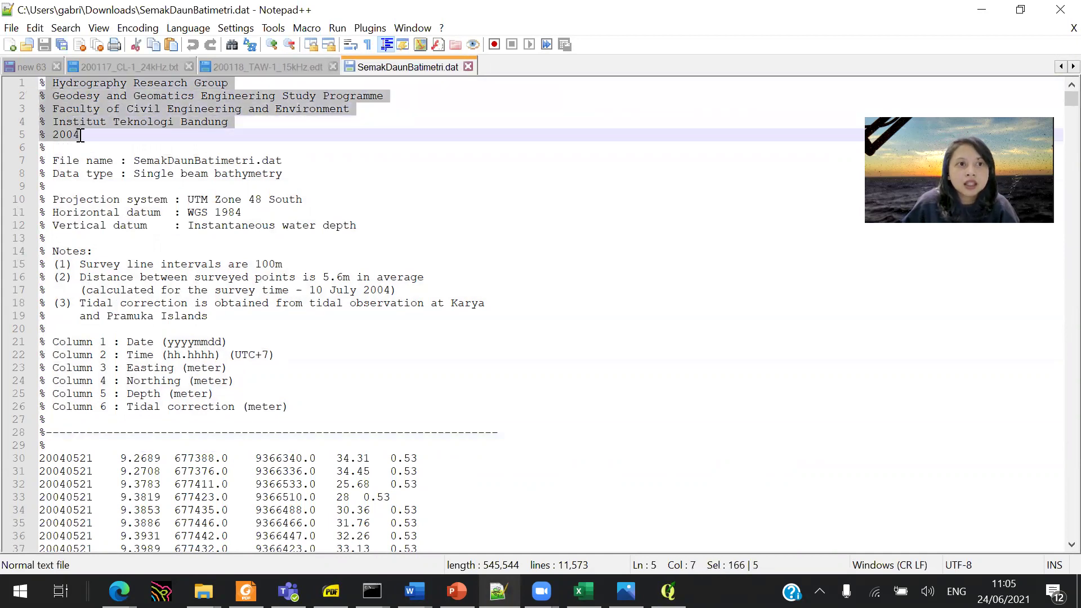
left_click(66, 163)
left_click(78, 178)
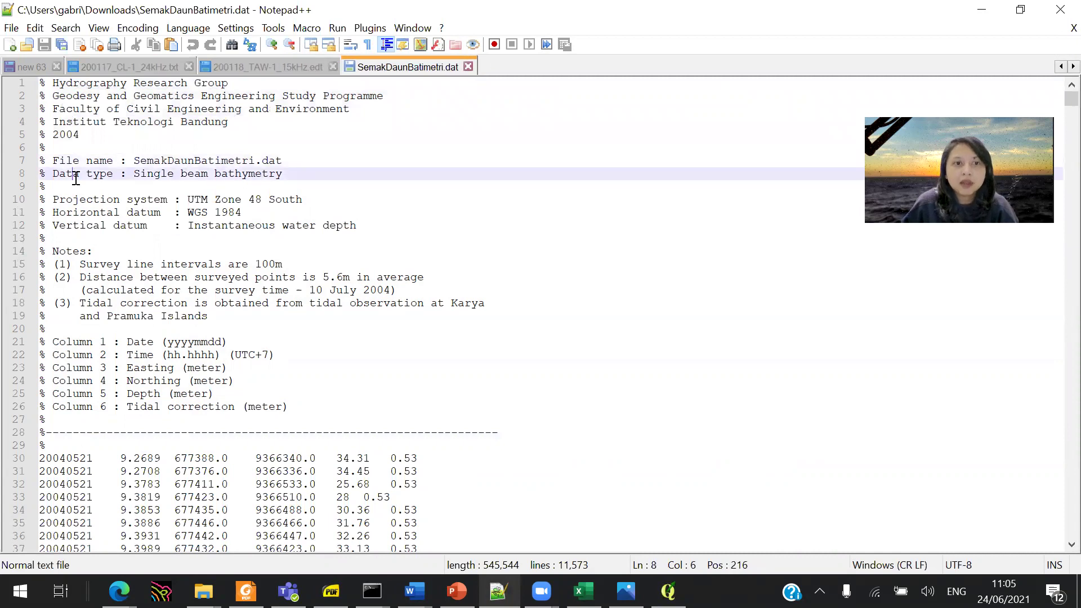
left_click_drag(192, 199, 314, 201)
left_click(315, 202)
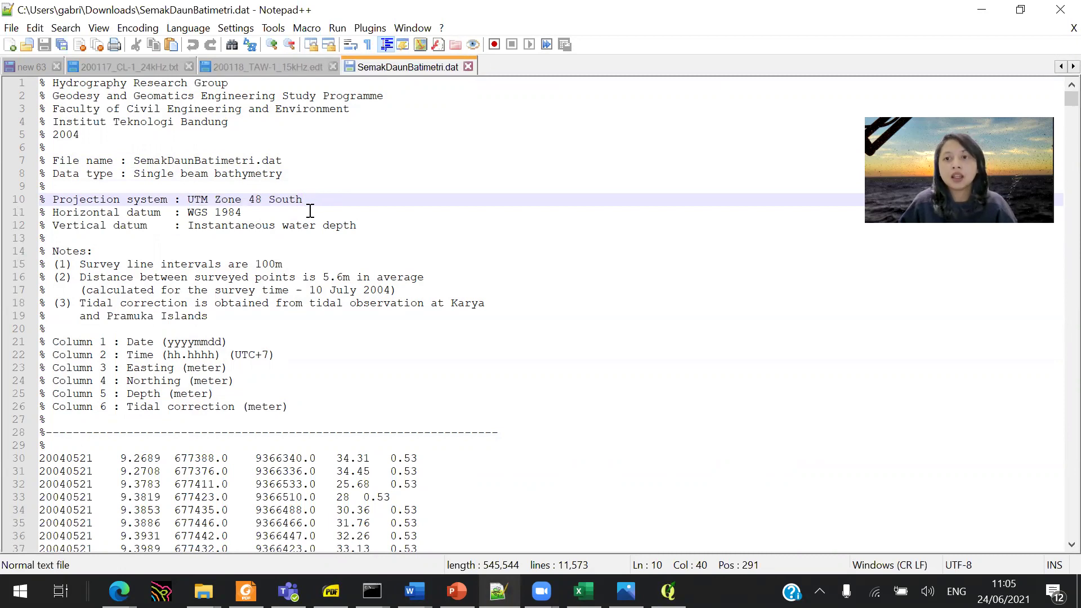
left_click(256, 213)
left_click(360, 226)
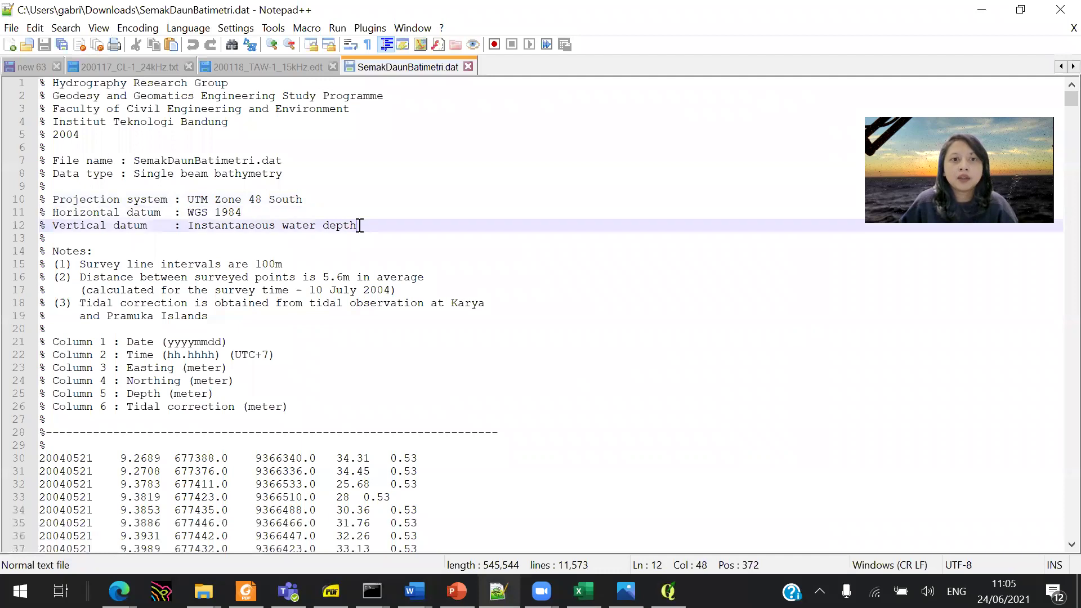
scroll(364, 399, "down", 1)
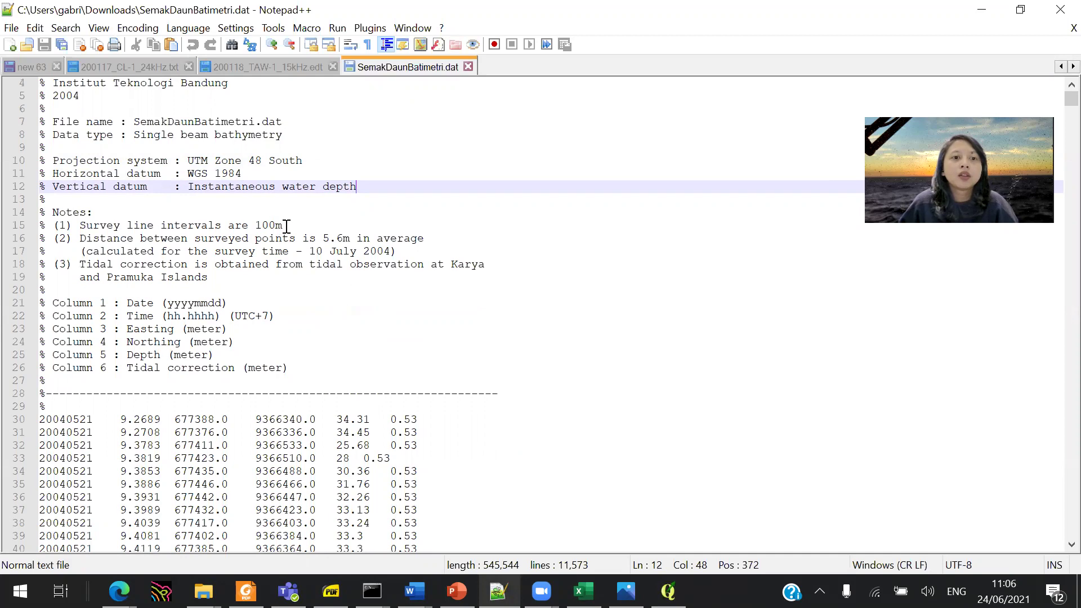
left_click(77, 224)
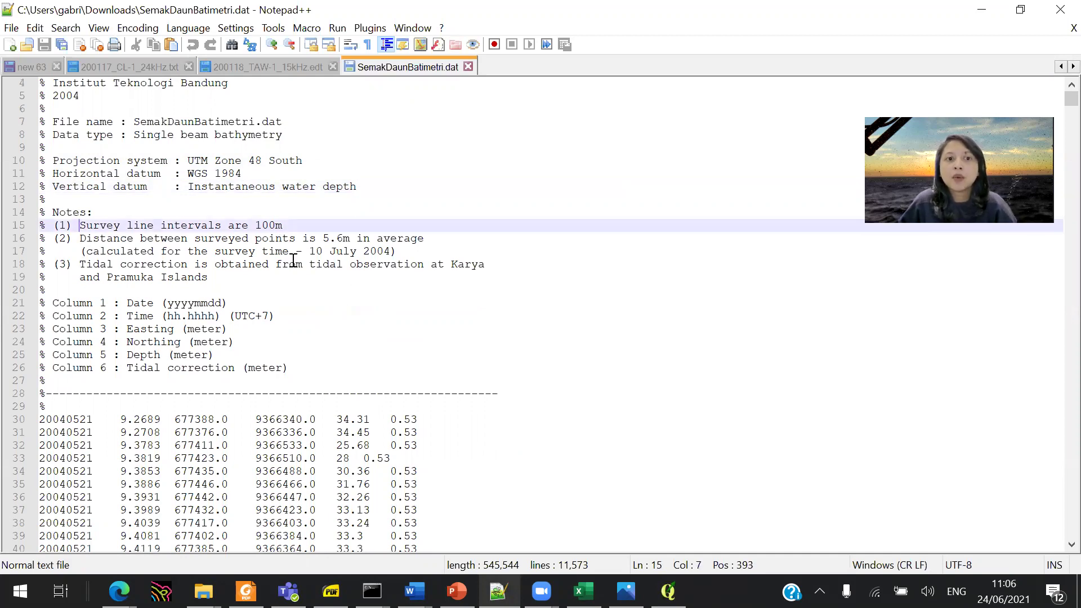
left_click(428, 238)
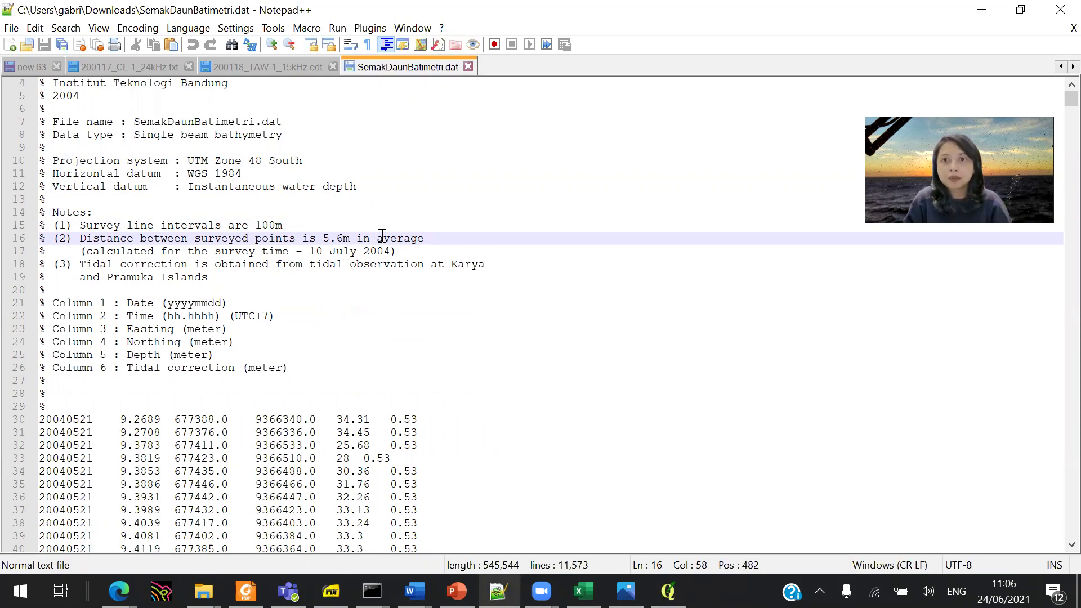
left_click(261, 276)
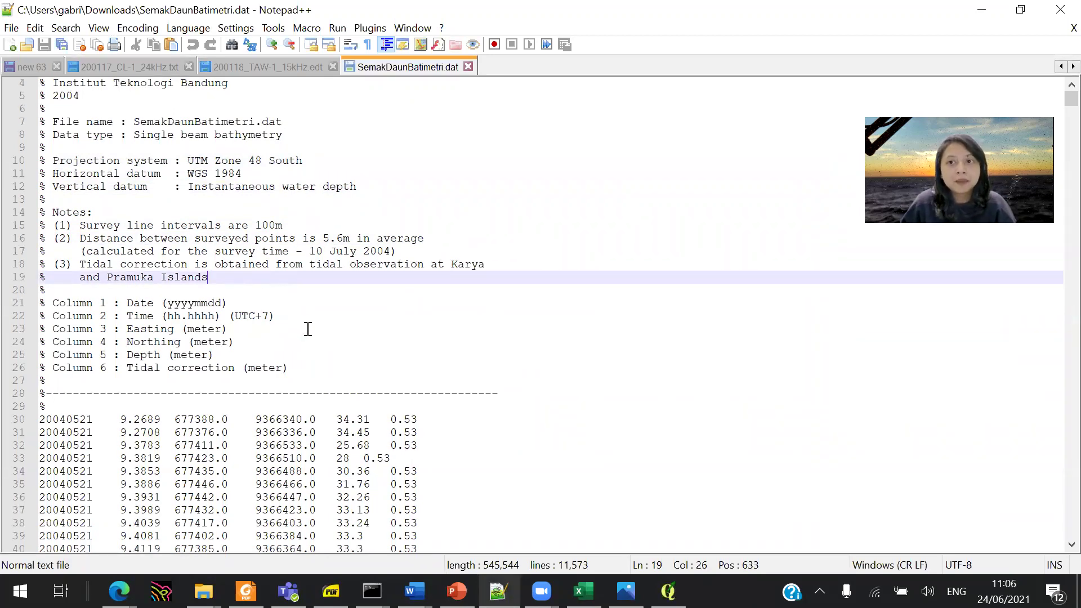
Examine the six column definitions and compare the date and time formats with the first data row
scroll(316, 349, "down", 1)
left_click_drag(290, 329, 37, 264)
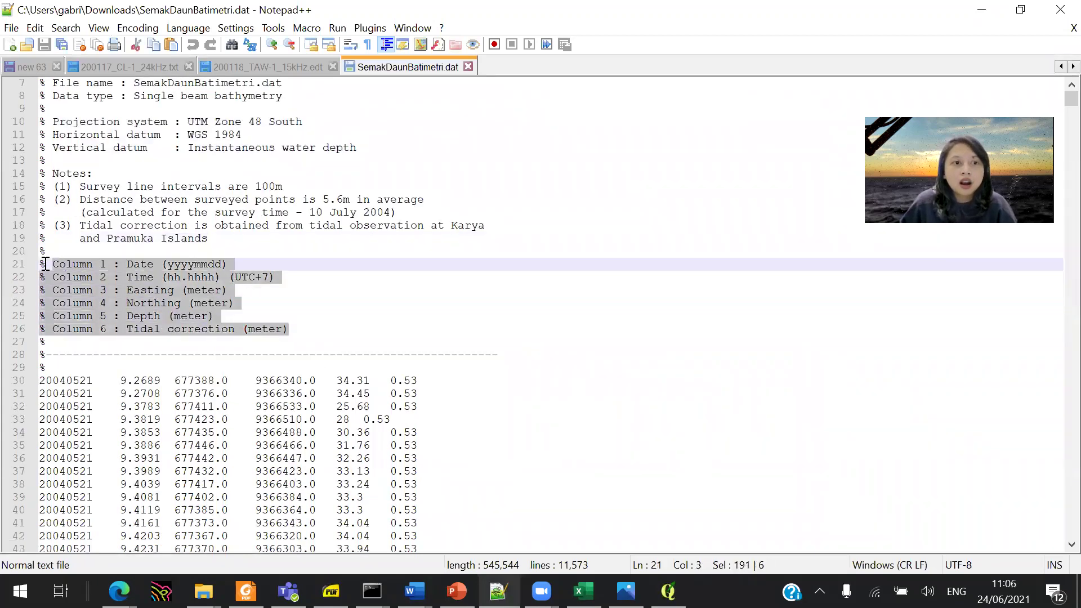
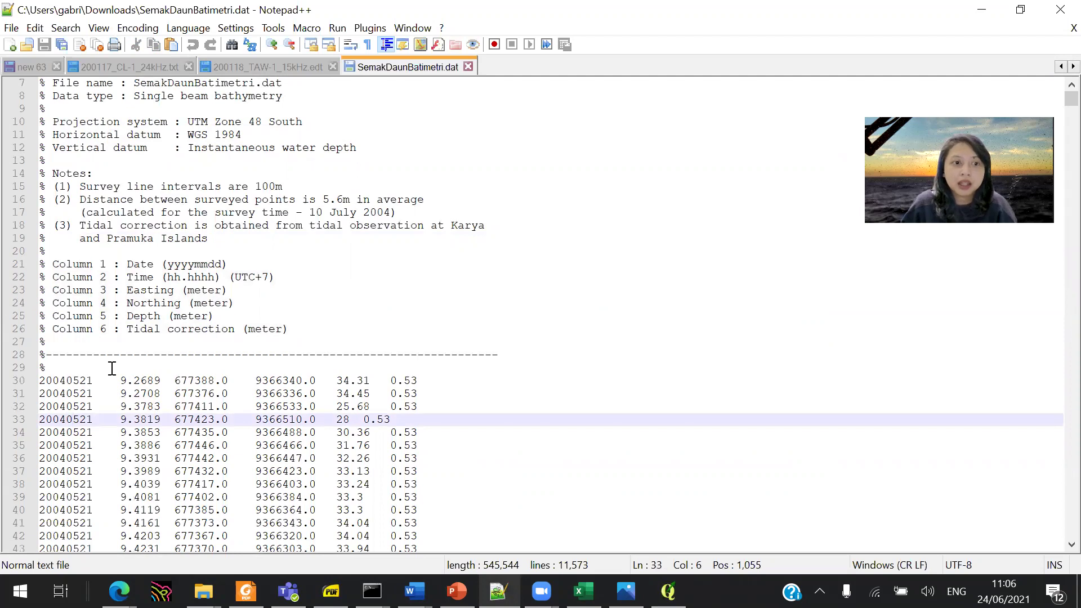
left_click_drag(47, 382, 89, 381)
left_click(70, 381)
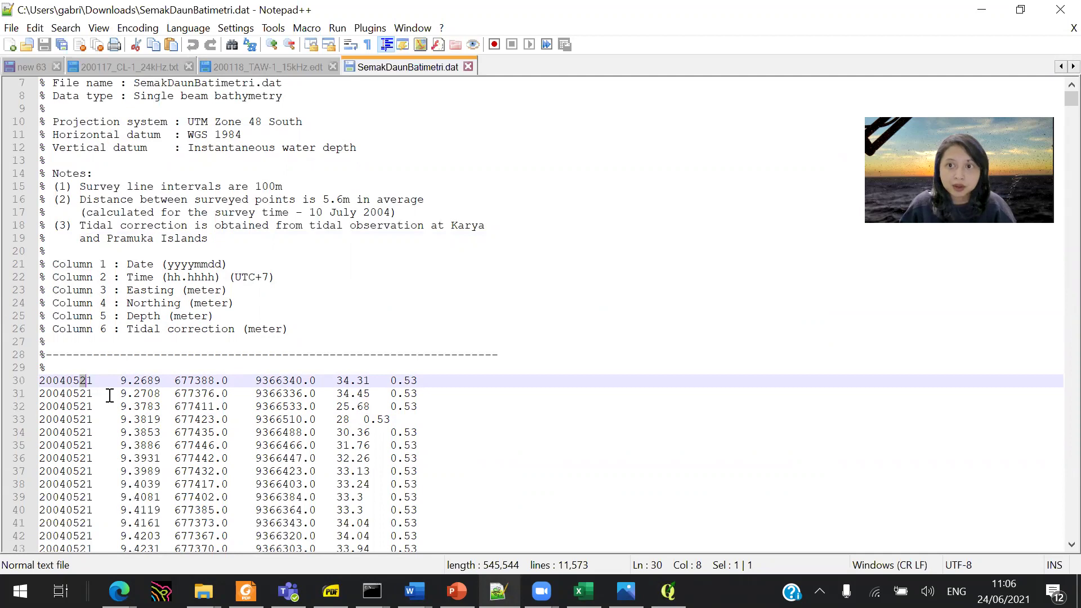
left_click(285, 280)
scroll(292, 310, "down", 1)
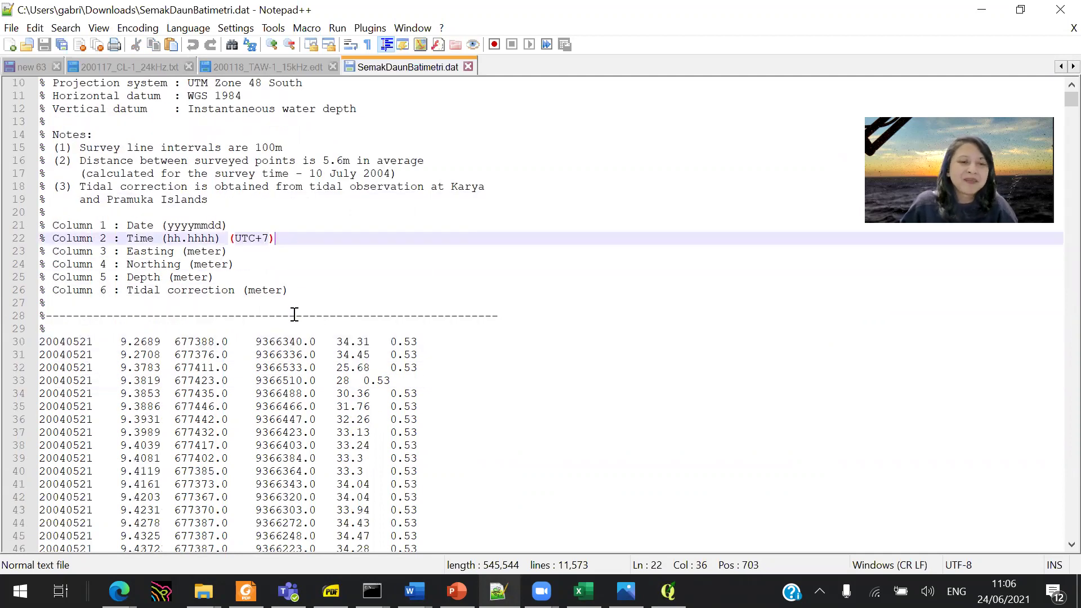
scroll(294, 314, "down", 1)
left_click_drag(173, 196, 181, 201)
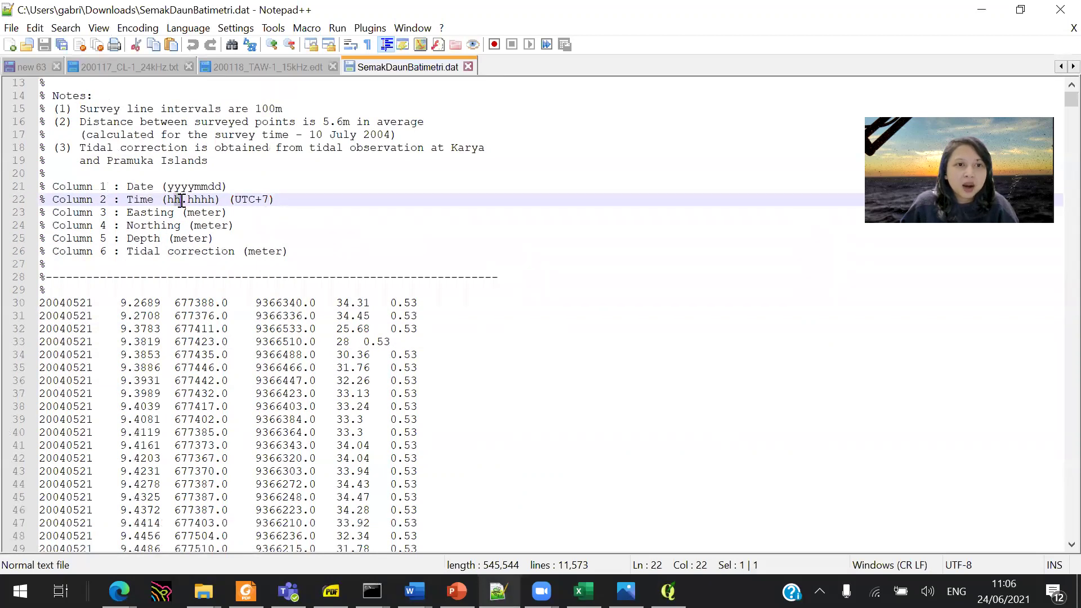
double_click(124, 304)
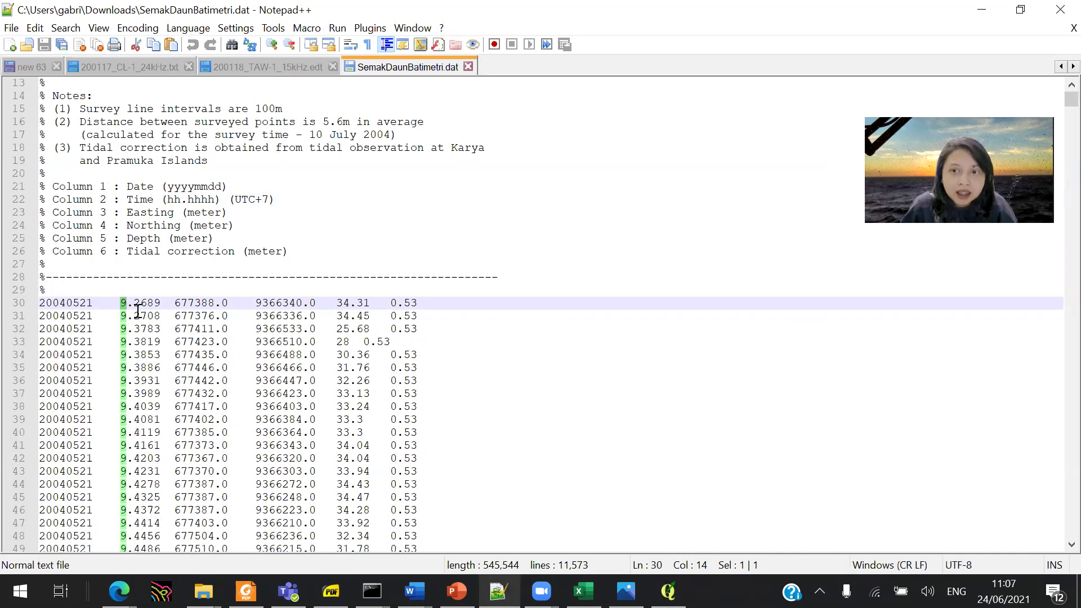
double_click(145, 304)
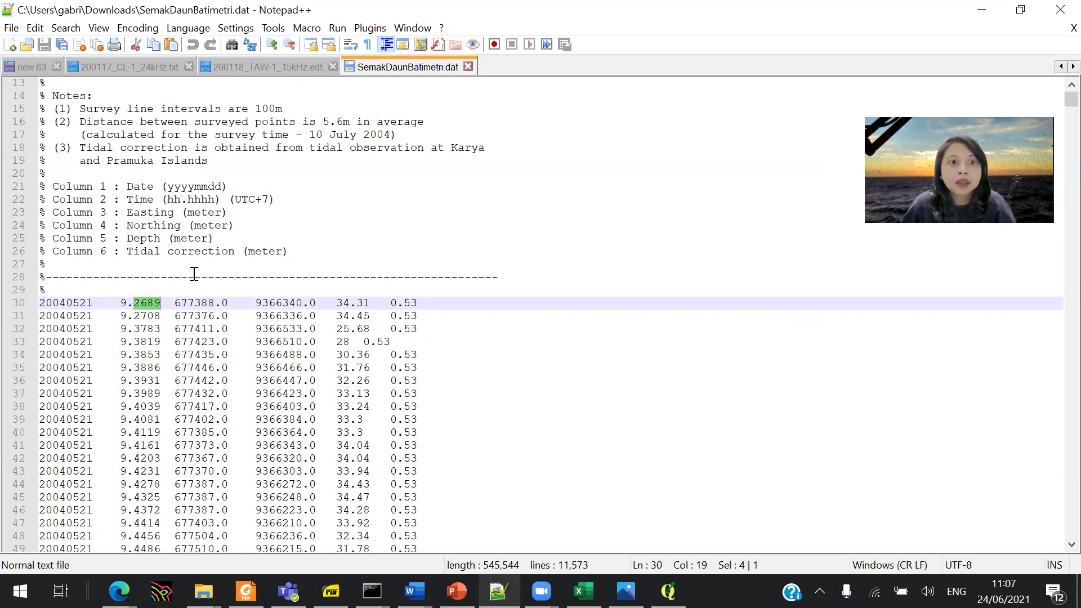
Compare the easting, northing, depth and tidal correction definitions with the matching values in the first data row
left_click(207, 210)
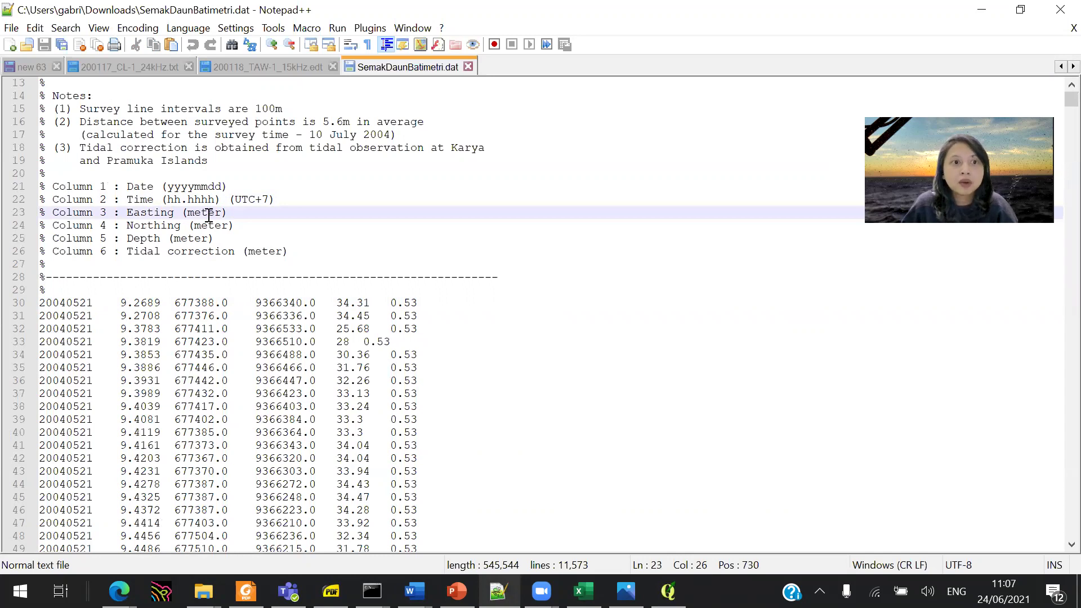
double_click(190, 304)
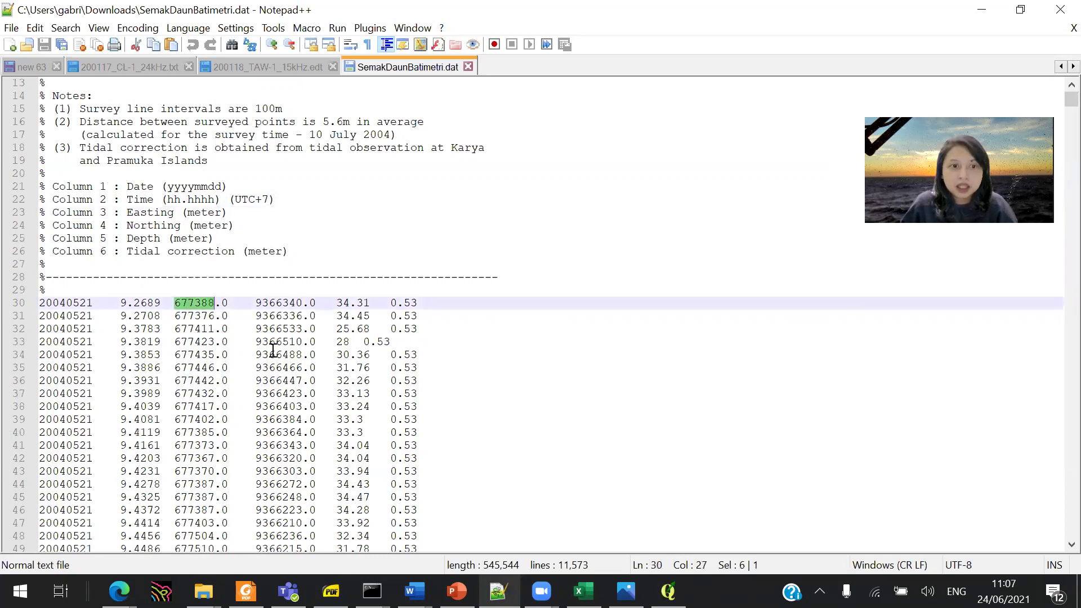
double_click(286, 304)
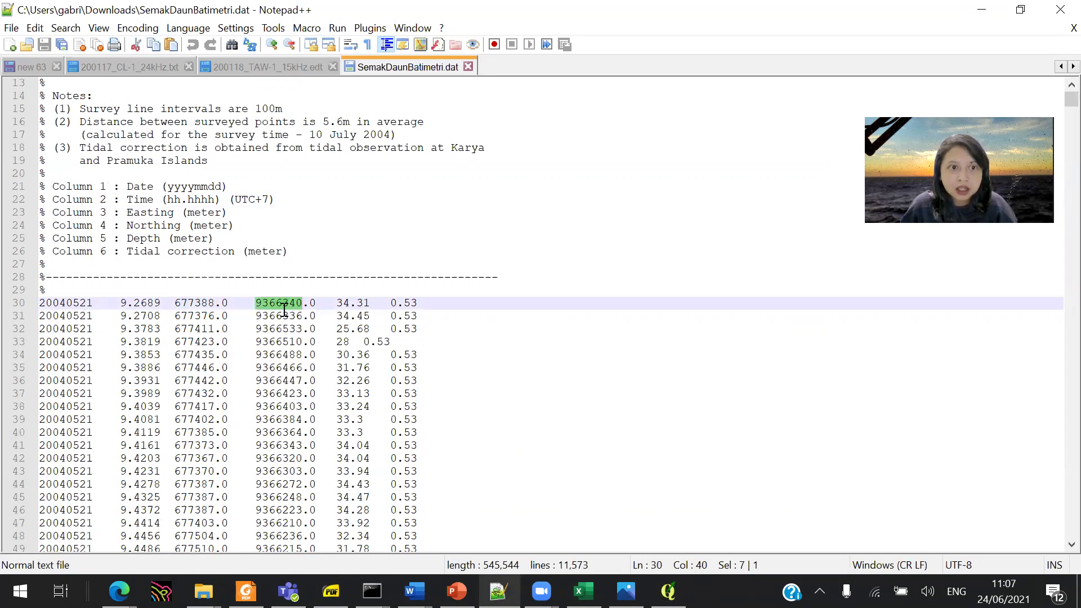
double_click(344, 304)
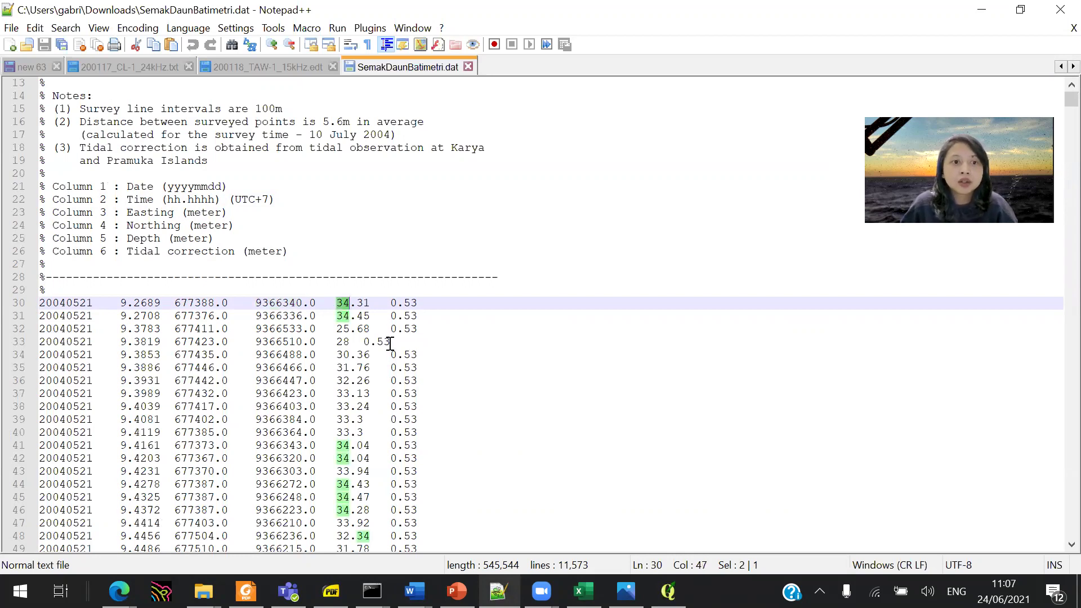
left_click_drag(390, 304, 417, 308)
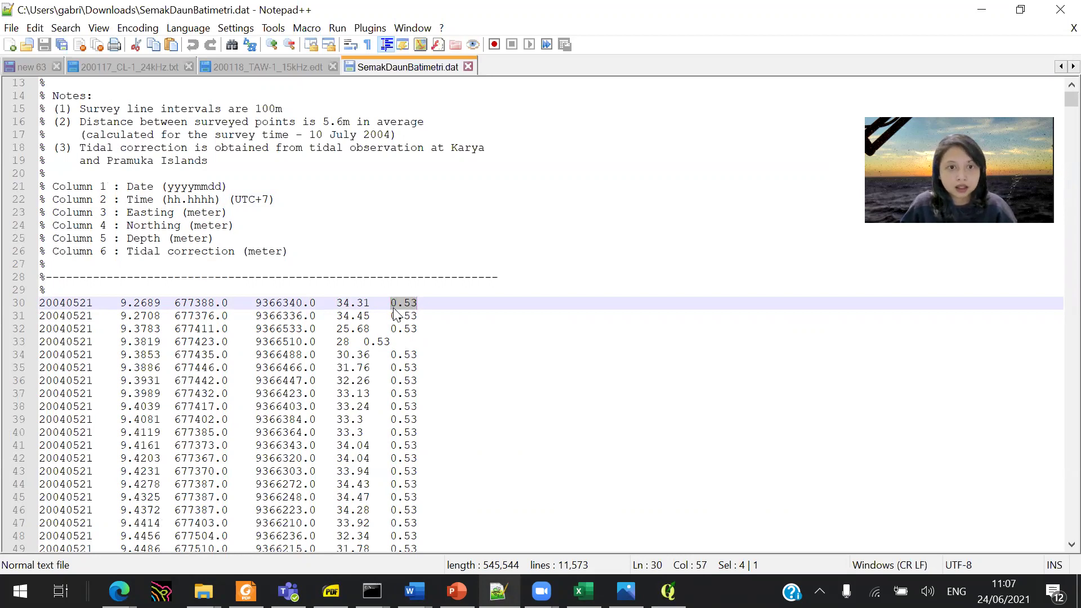
left_click_drag(391, 304, 409, 304)
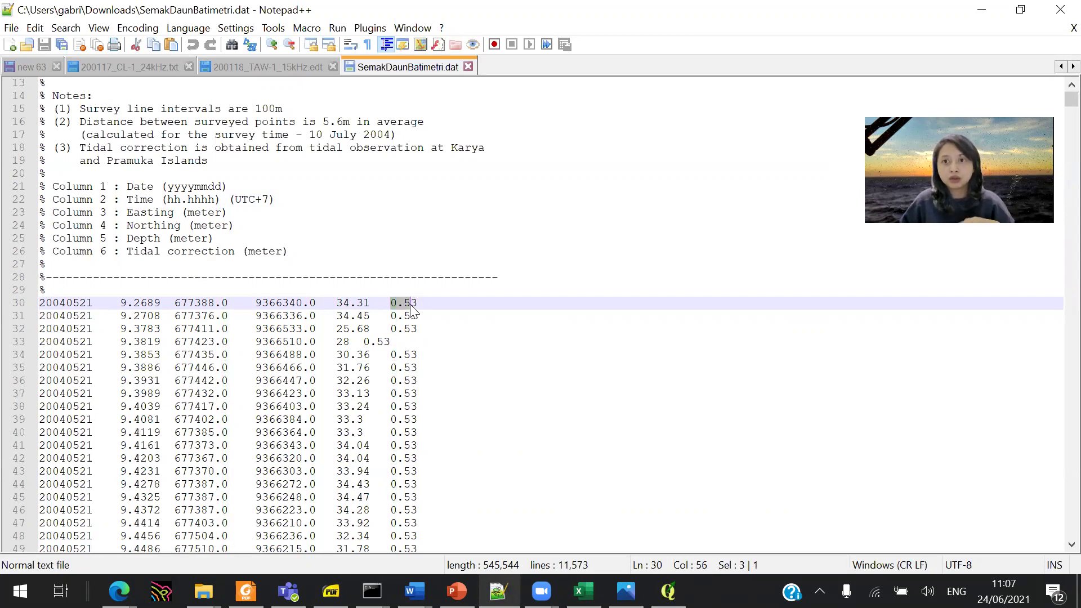
scroll(391, 374, "up", 4)
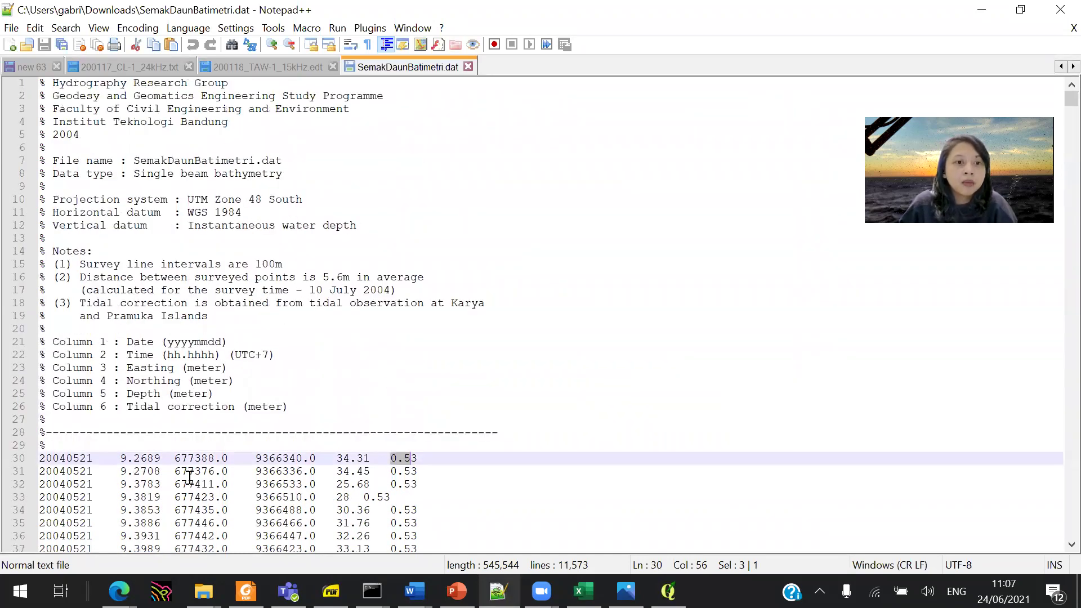
Compare the easting and northing values in the first data row with the projection system stated in the header
left_click_drag(195, 458, 282, 457)
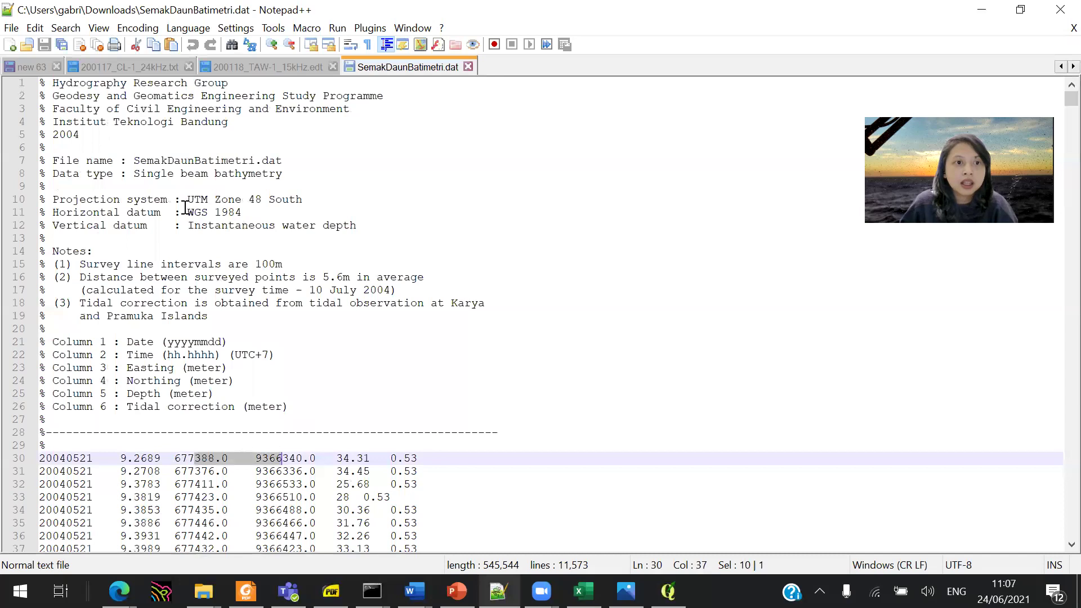
left_click_drag(188, 199, 309, 200)
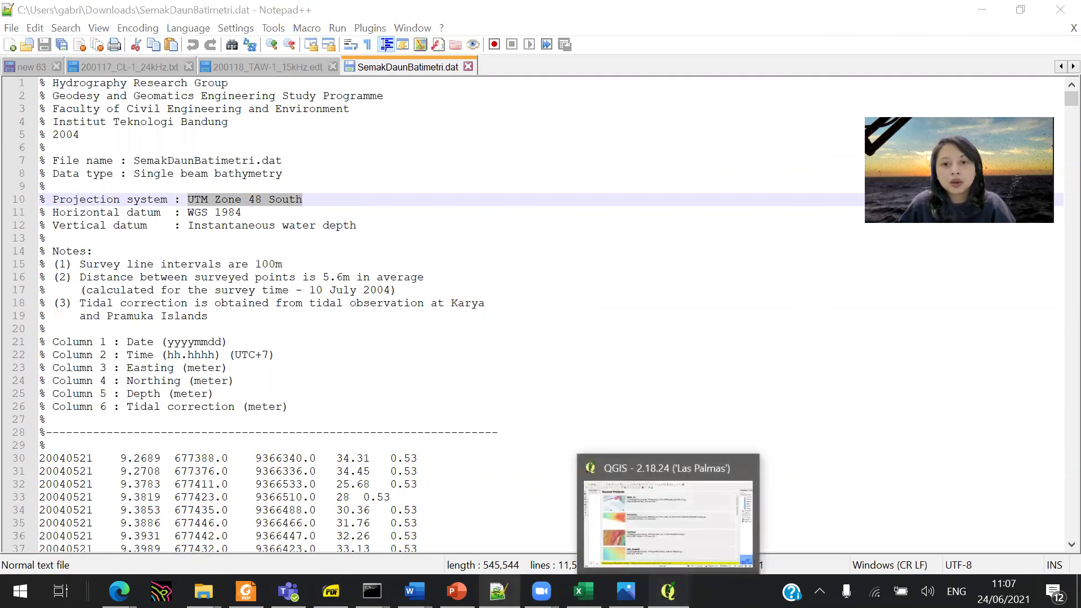
Switch to QGIS and start a delimited text layer using SemakDaunBatimetri.dat from Downloads as the input file
left_click(669, 591)
left_click(516, 378)
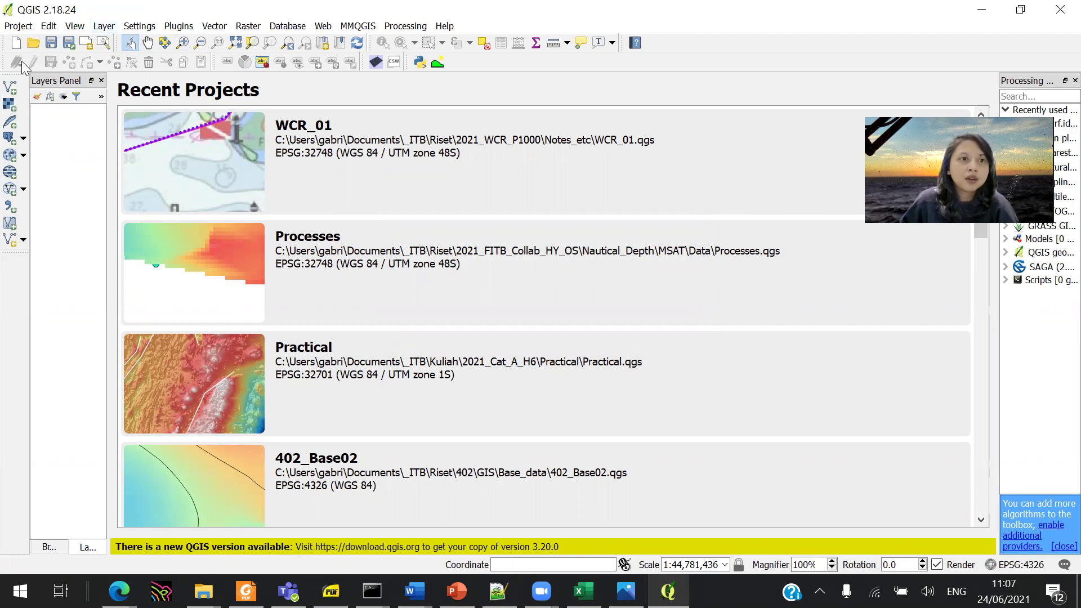
left_click(107, 29)
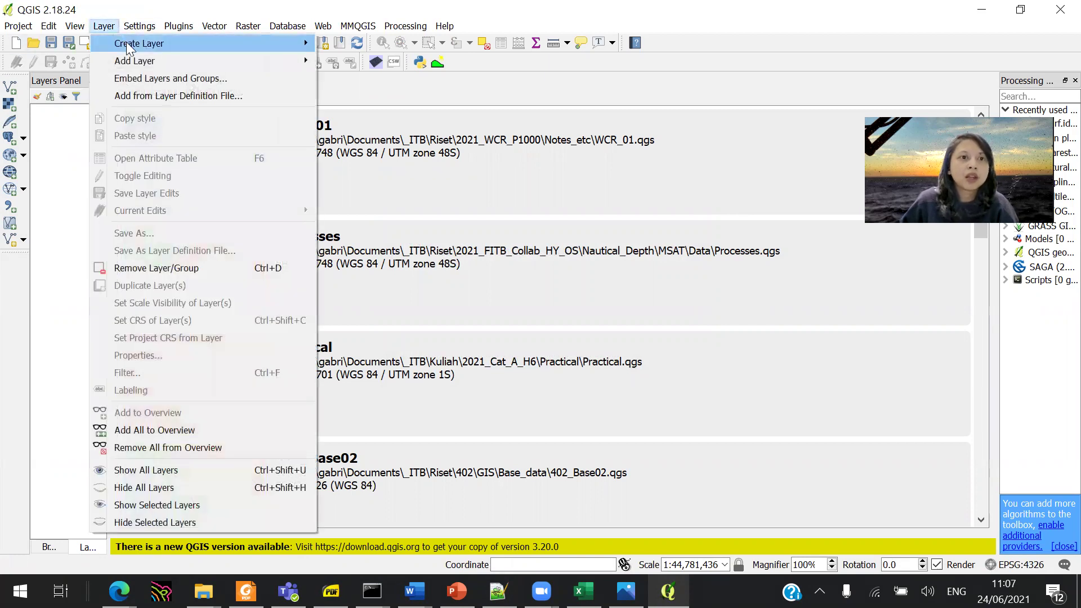
mouse_move(169, 60)
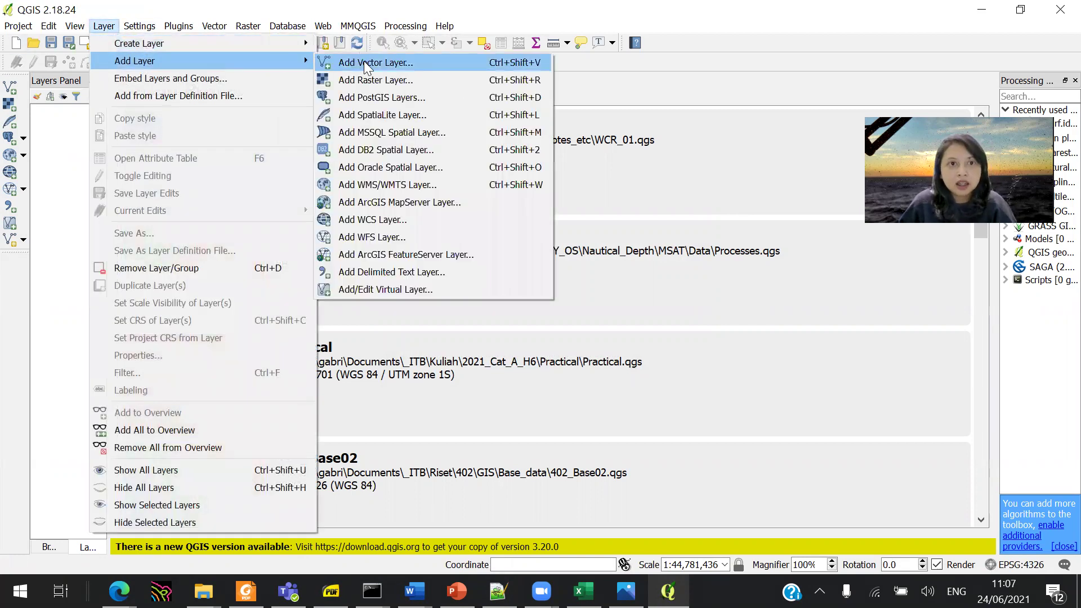
left_click(460, 272)
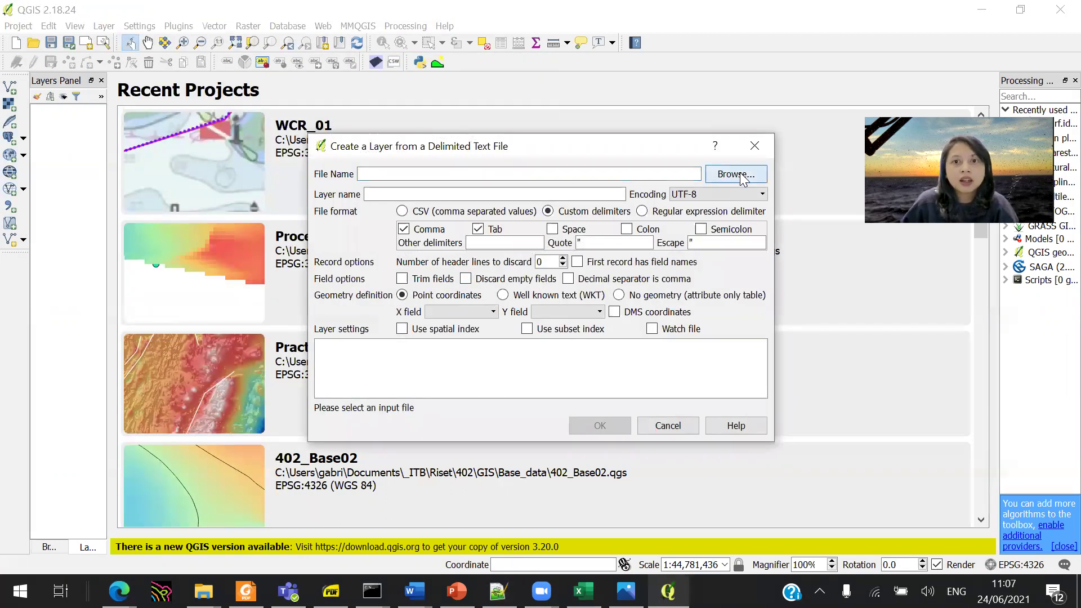
left_click(741, 179)
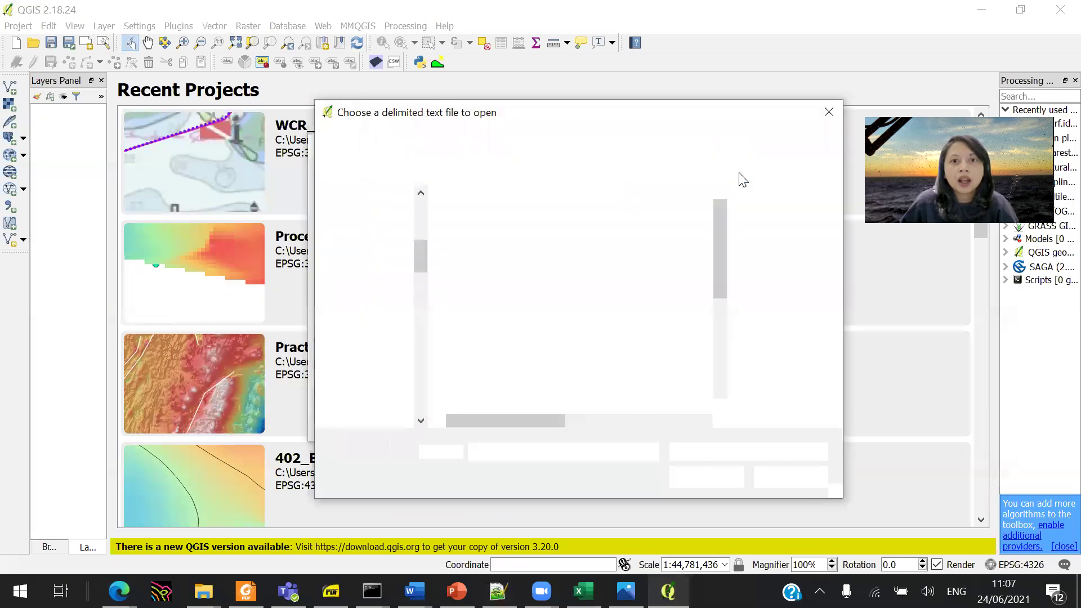
left_click(397, 287)
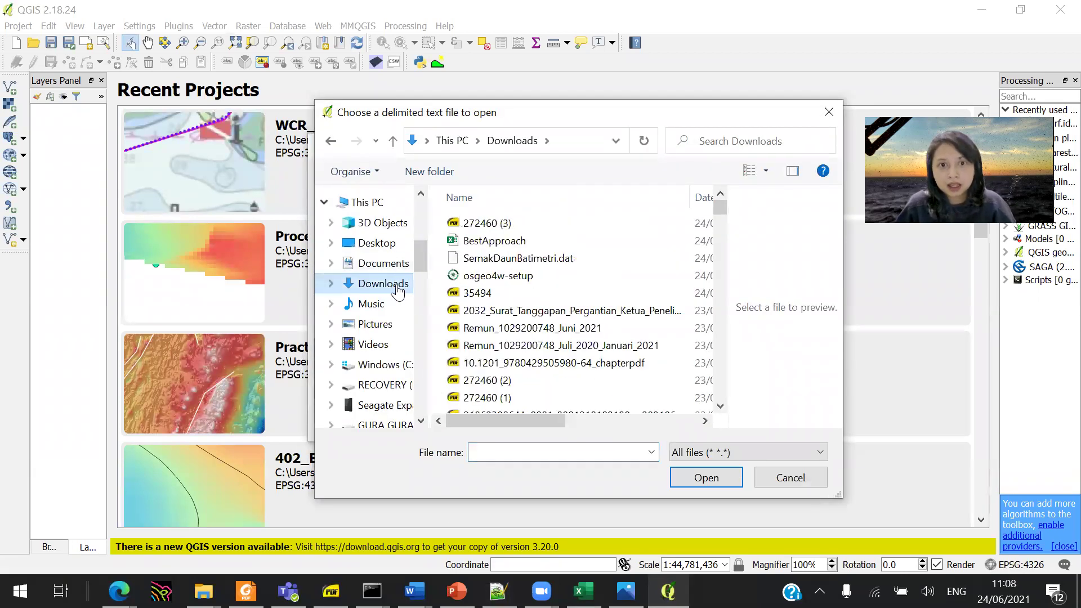
left_click(539, 259)
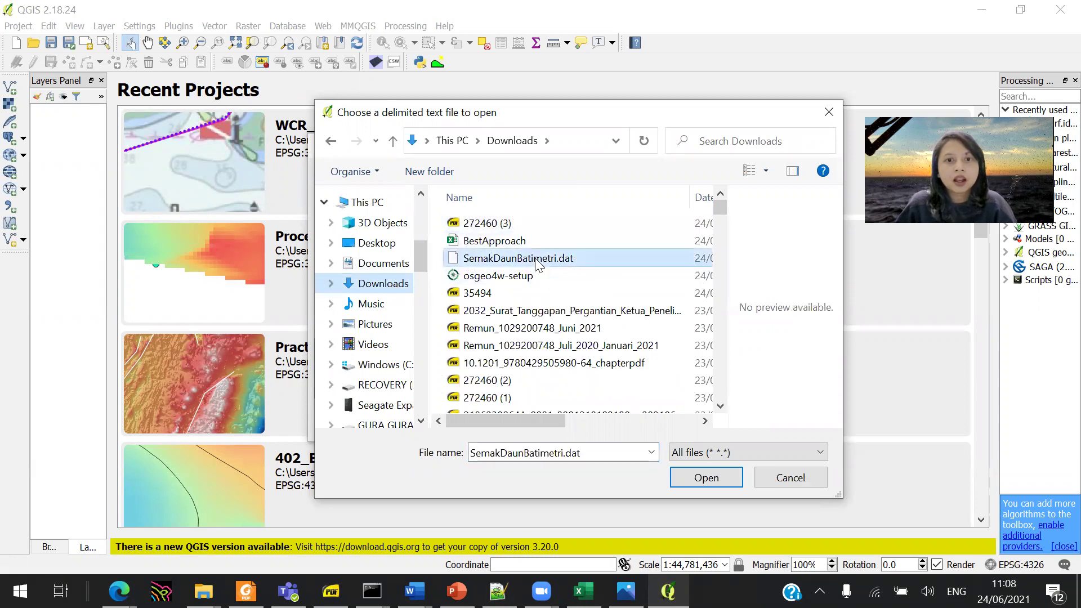
double_click(608, 260)
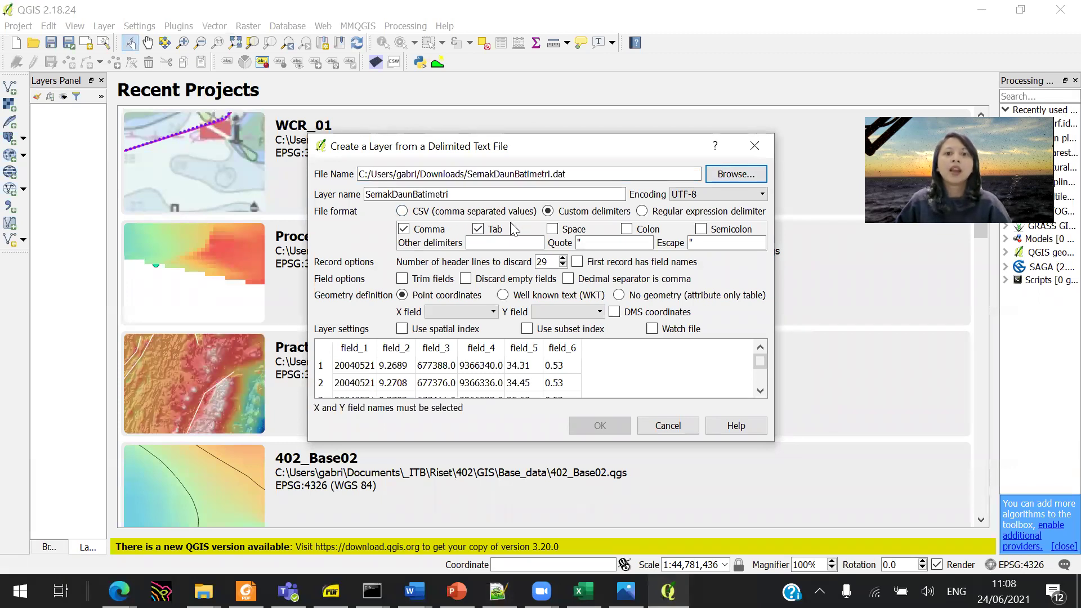
Set the number of header lines to discard to 0 and examine the comment lines in the sample data
double_click(543, 262)
type("0")
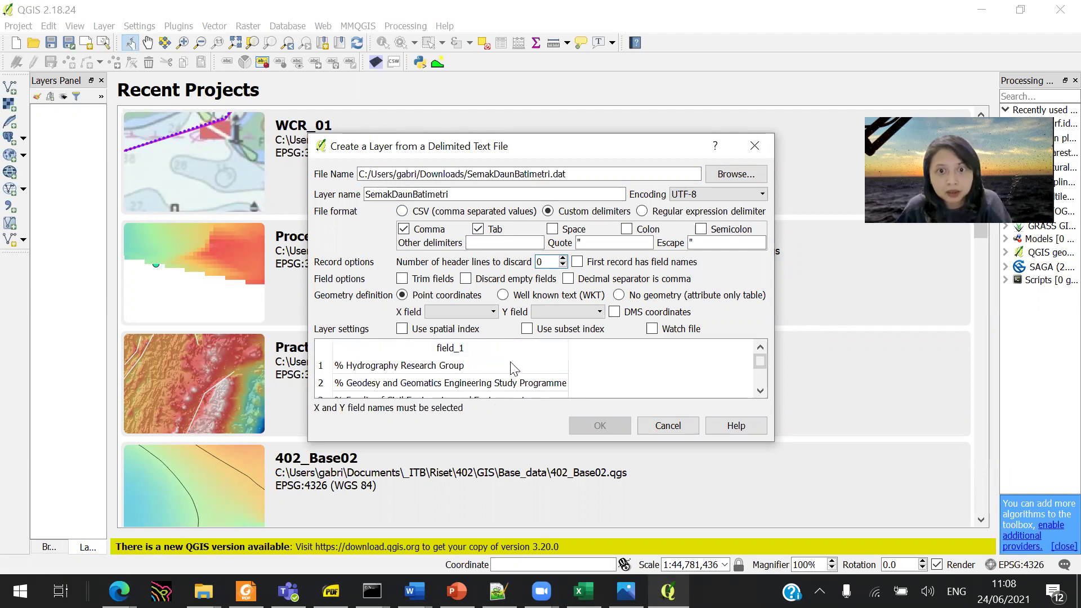
scroll(495, 382, "down", 1)
scroll(360, 381, "down", 3)
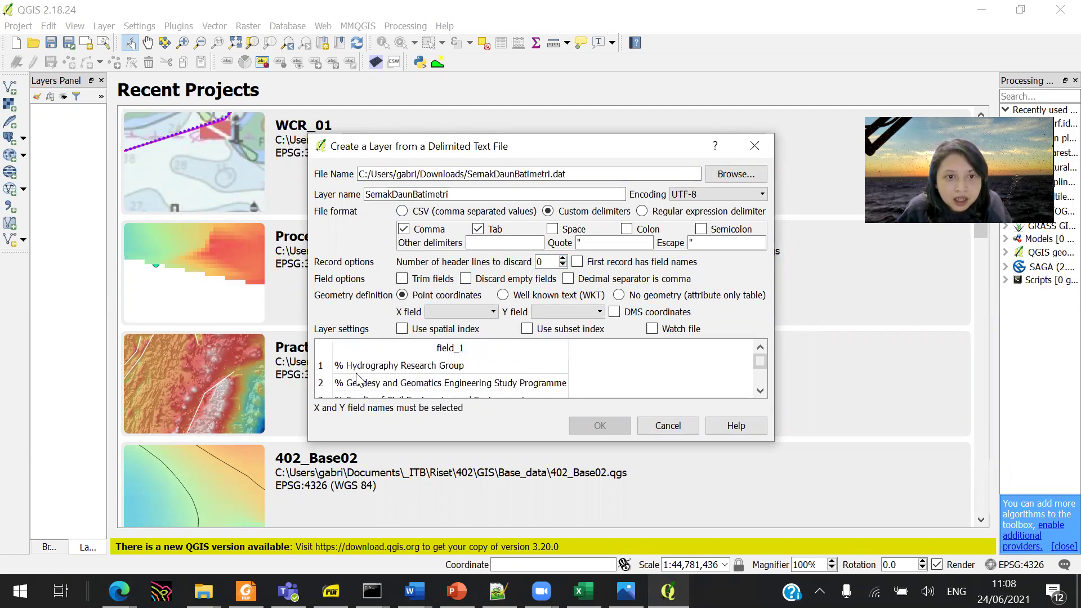
scroll(356, 379, "down", 2)
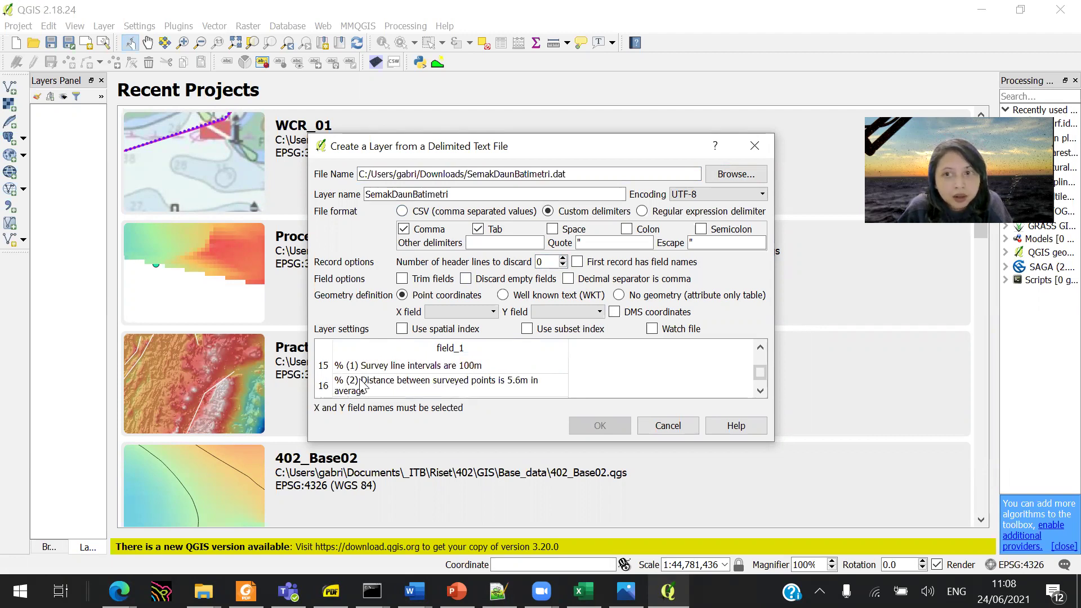
scroll(360, 385, "down", 2)
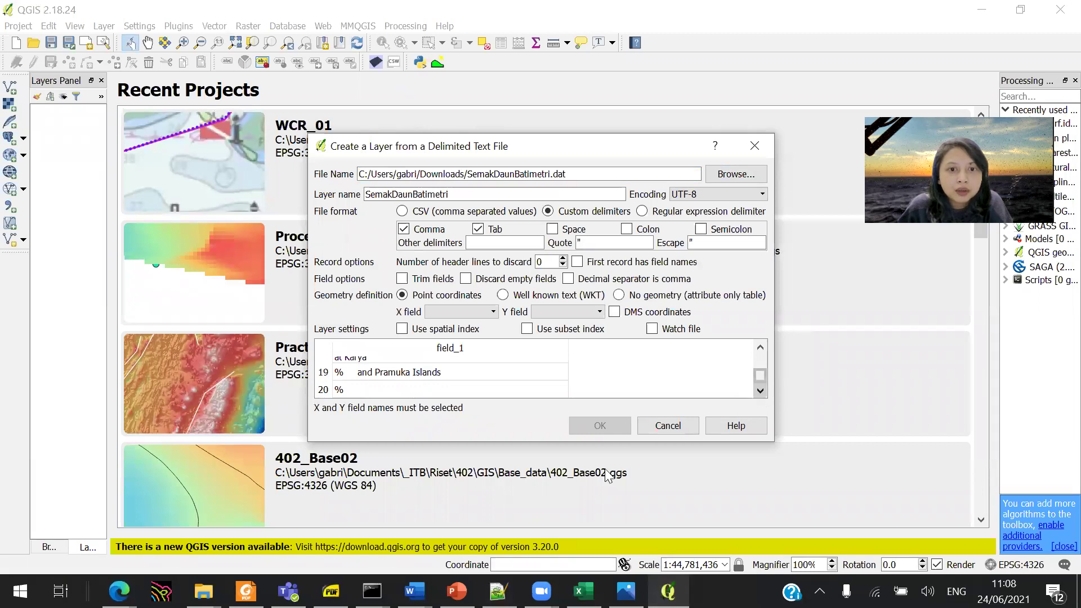
Check in Notepad++ on which line the header comments end, then return to the QGIS import dialog
left_click(498, 591)
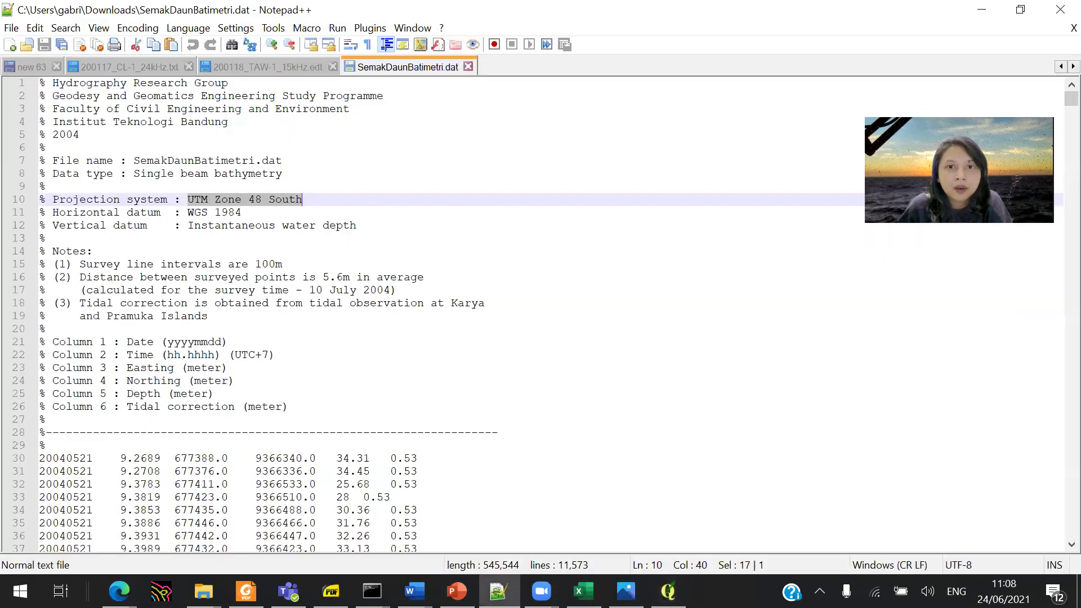
left_click(303, 204)
left_click_drag(52, 442, 17, 406)
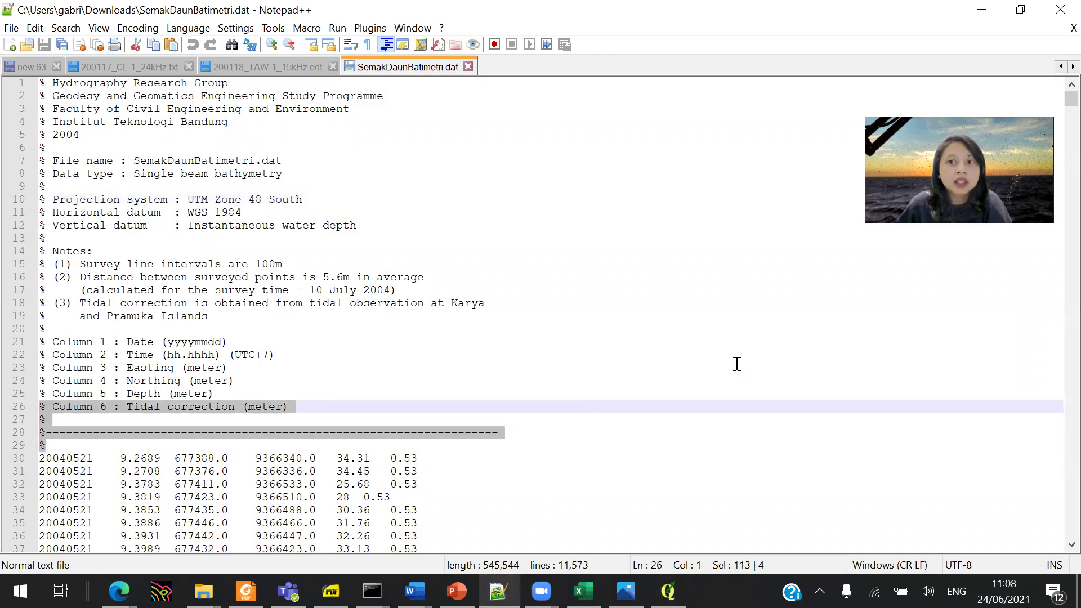
left_click(972, 12)
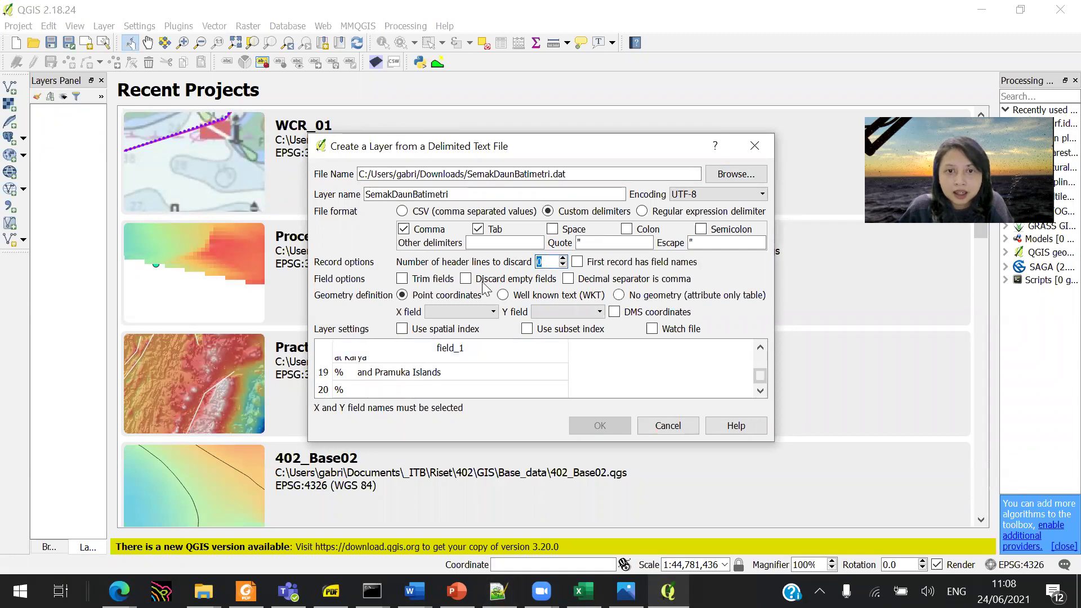
Set the number of header lines to discard to 29, also trying 28 to compare the sample data
double_click(541, 263)
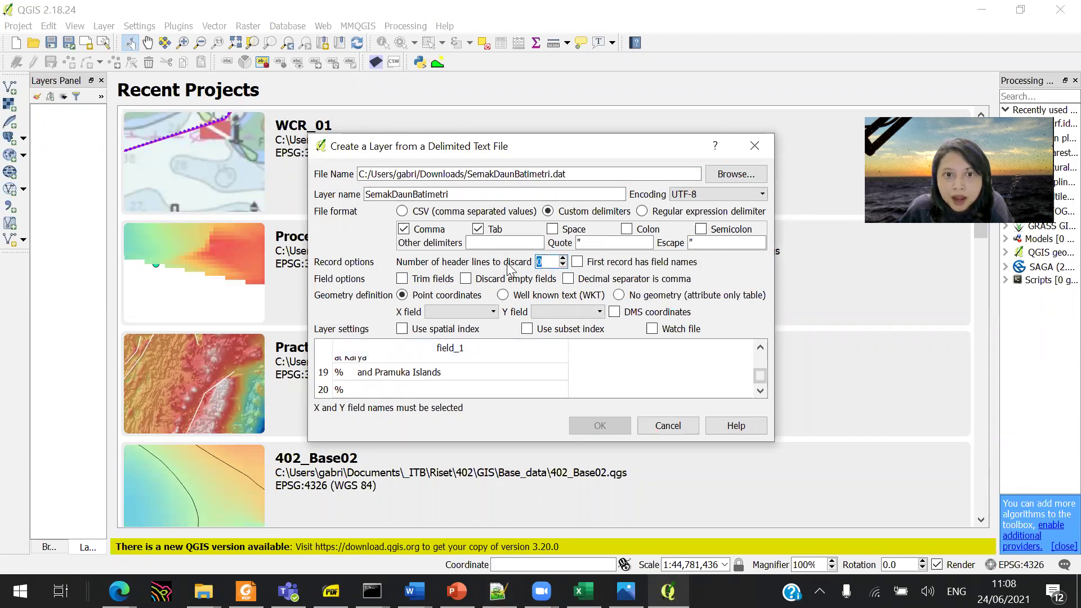
type("29")
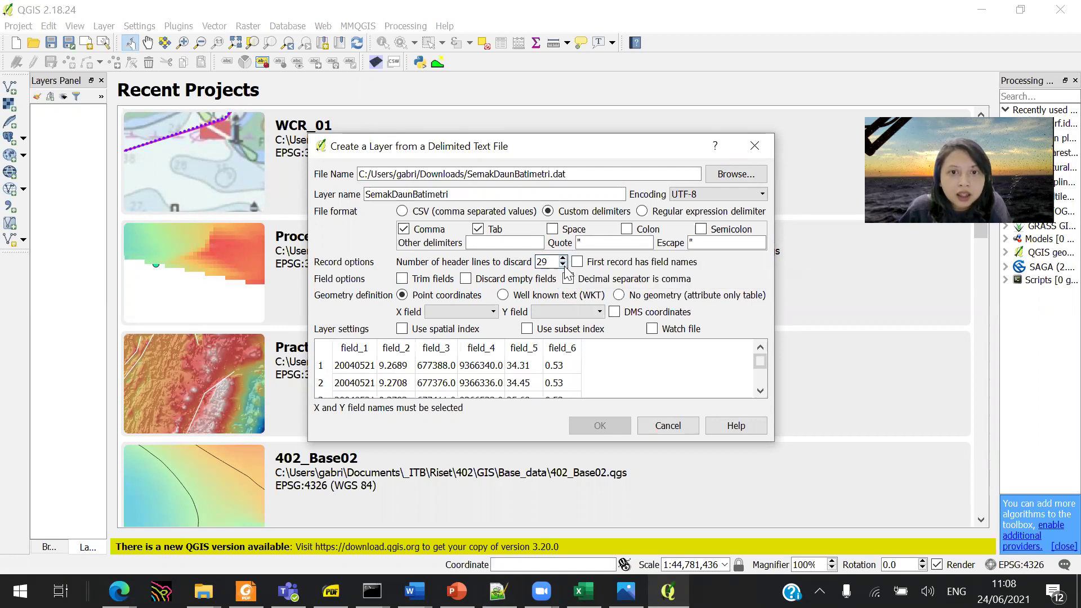
left_click(562, 265)
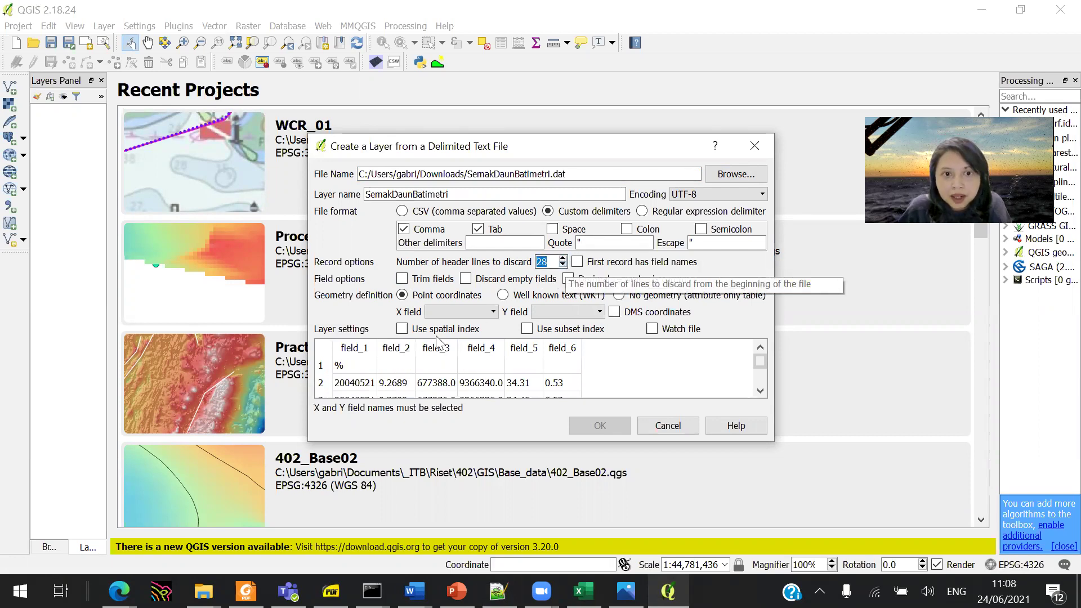
left_click(564, 259)
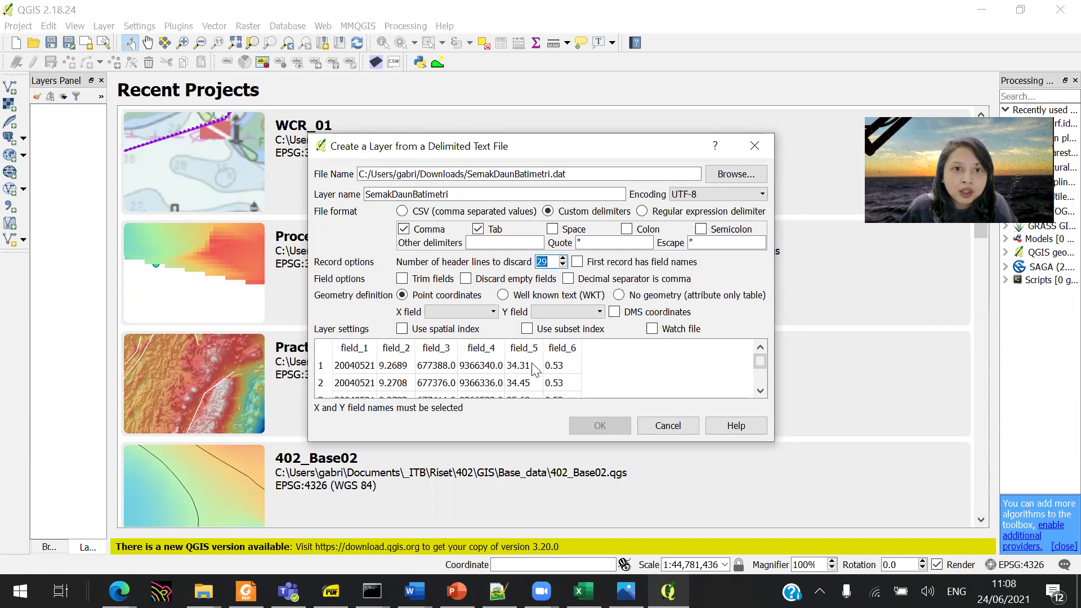
Try the import without the Tab delimiter and with the first record as field names, restoring each option after checking the sample data
left_click(478, 230)
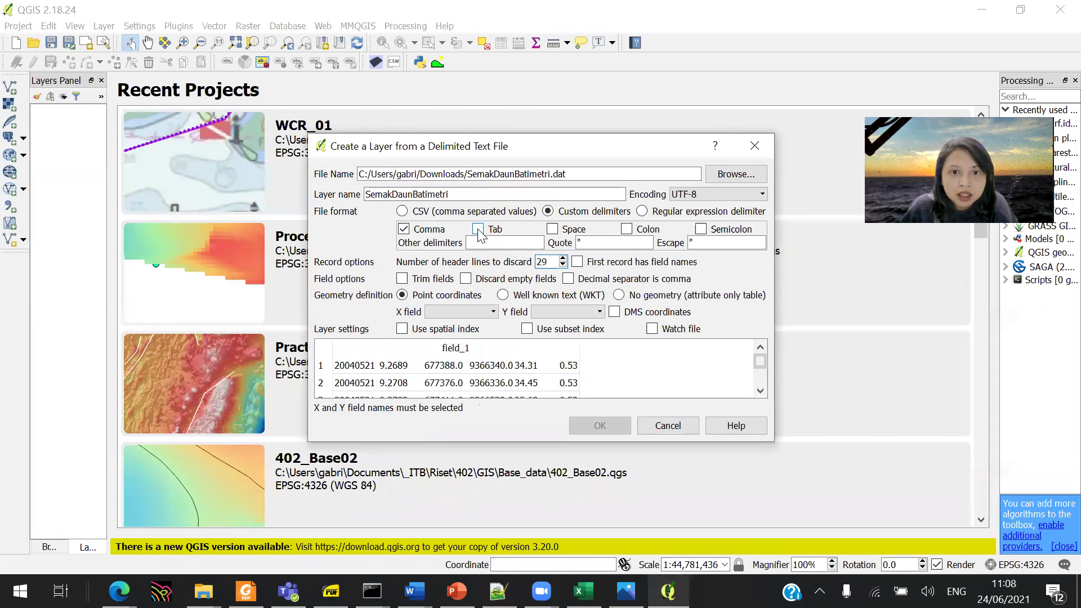
left_click(478, 230)
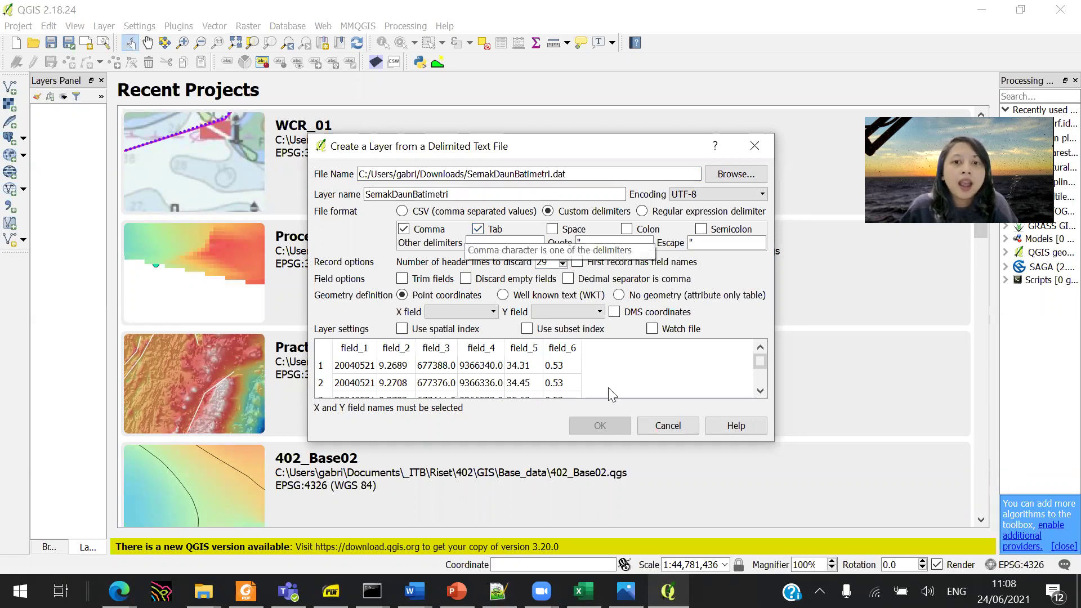
left_click(577, 262)
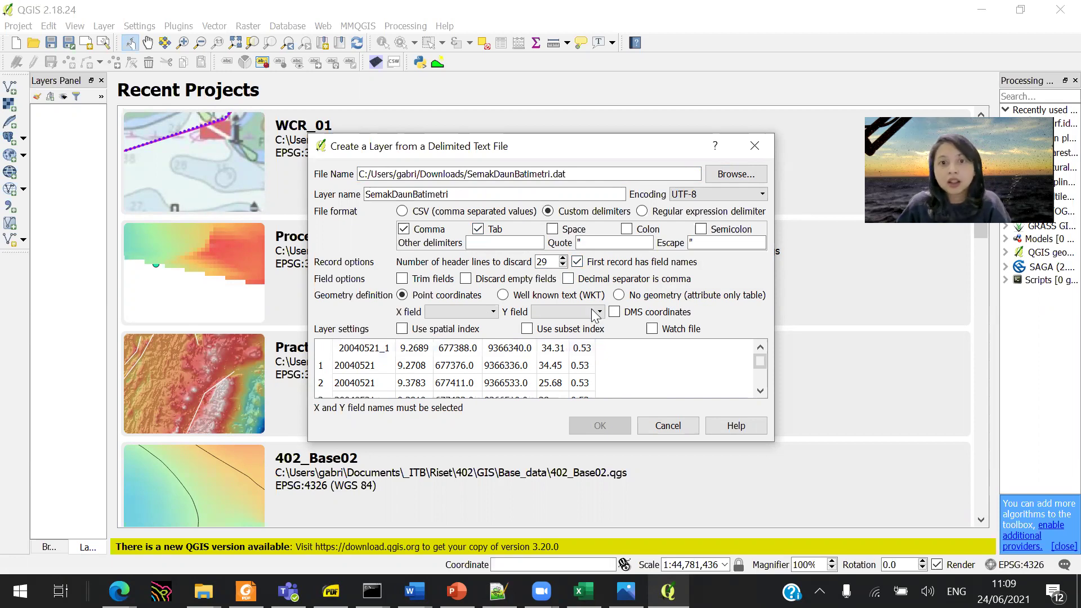
left_click(578, 263)
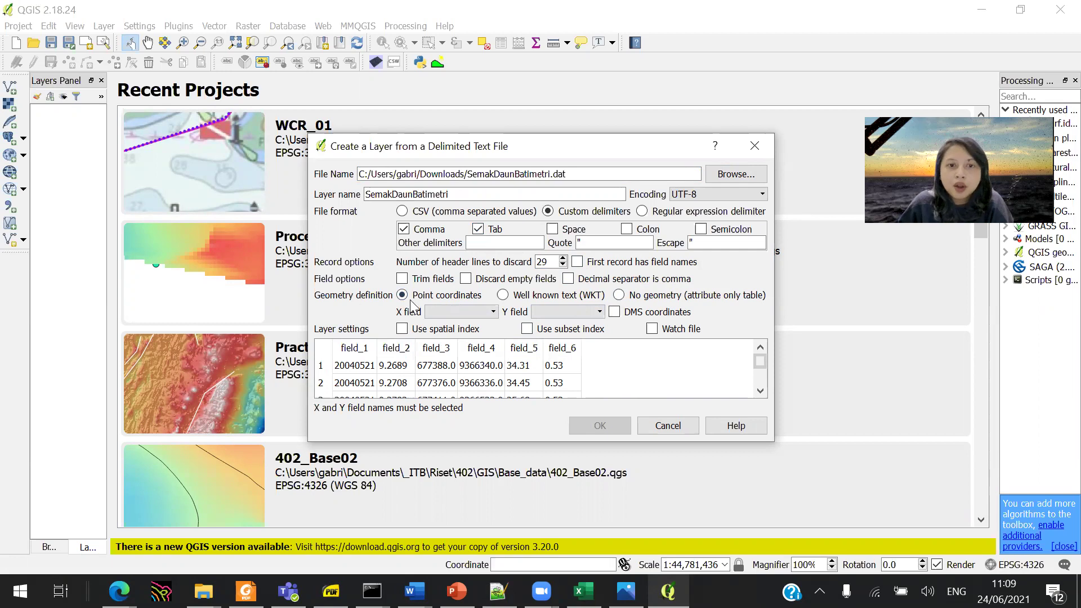
Check the column definitions in Notepad++ to identify the easting field for the X coordinate, then return to the import dialog
left_click(458, 312)
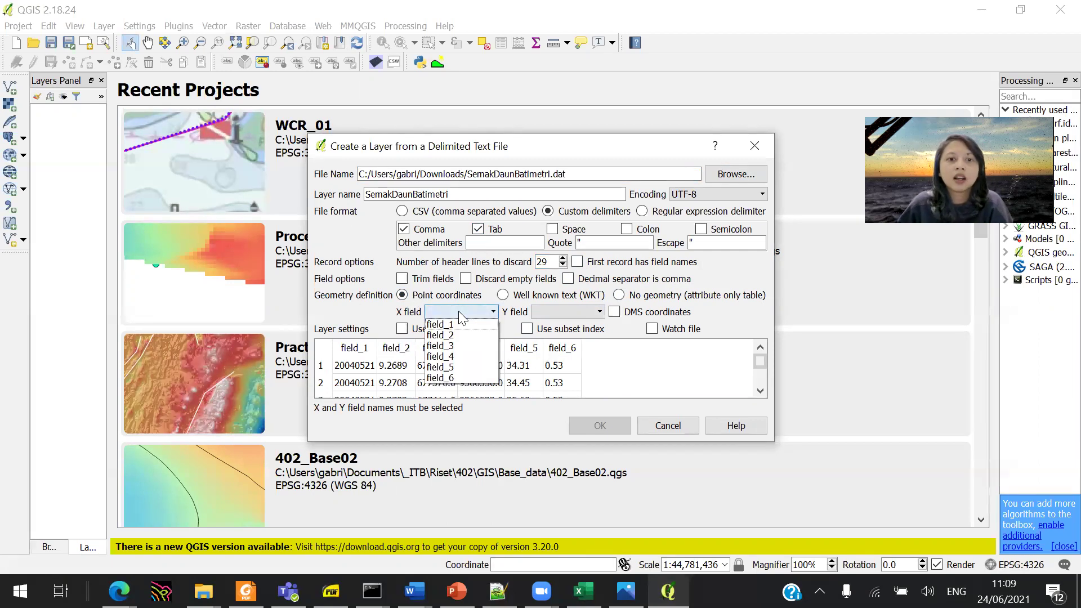
left_click(458, 311)
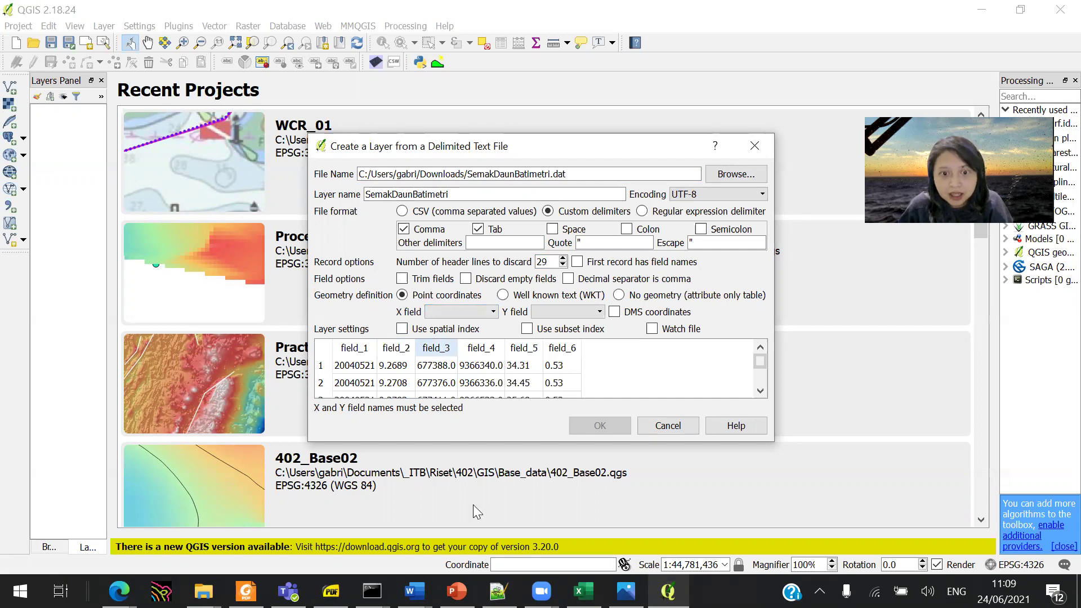
left_click(498, 591)
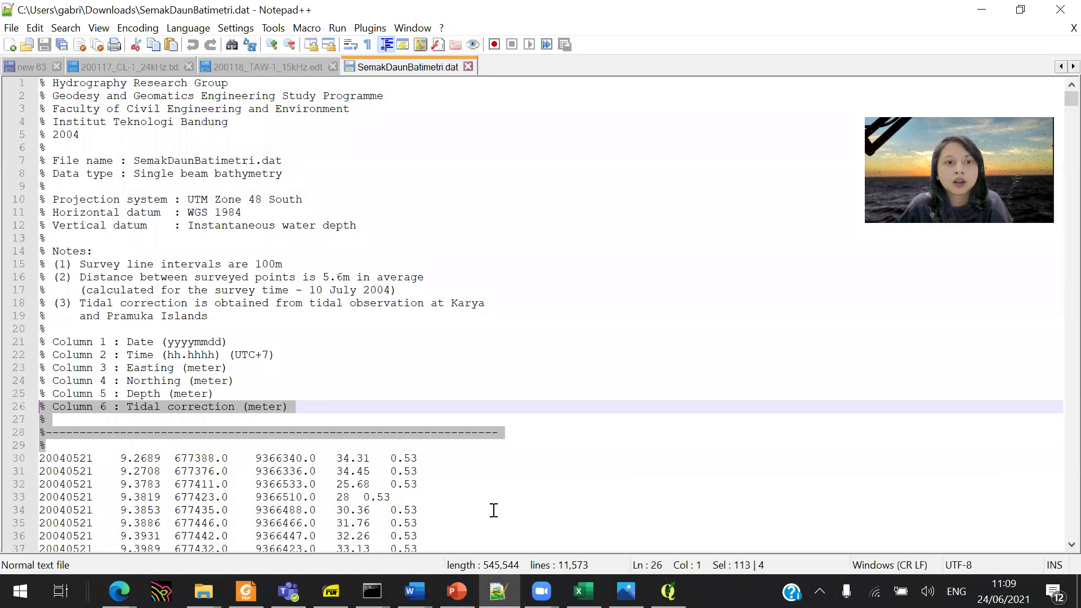
left_click(186, 406)
left_click_drag(228, 369, 31, 382)
left_click(982, 10)
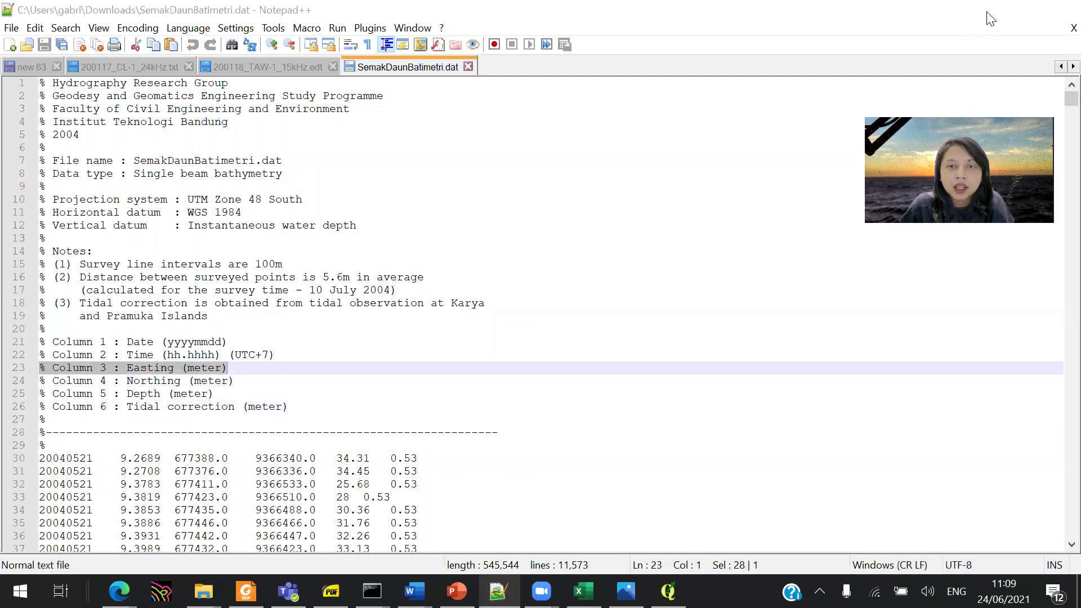
Set the X field to field_3 and the Y field to field_4 for the point coordinates
left_click(473, 313)
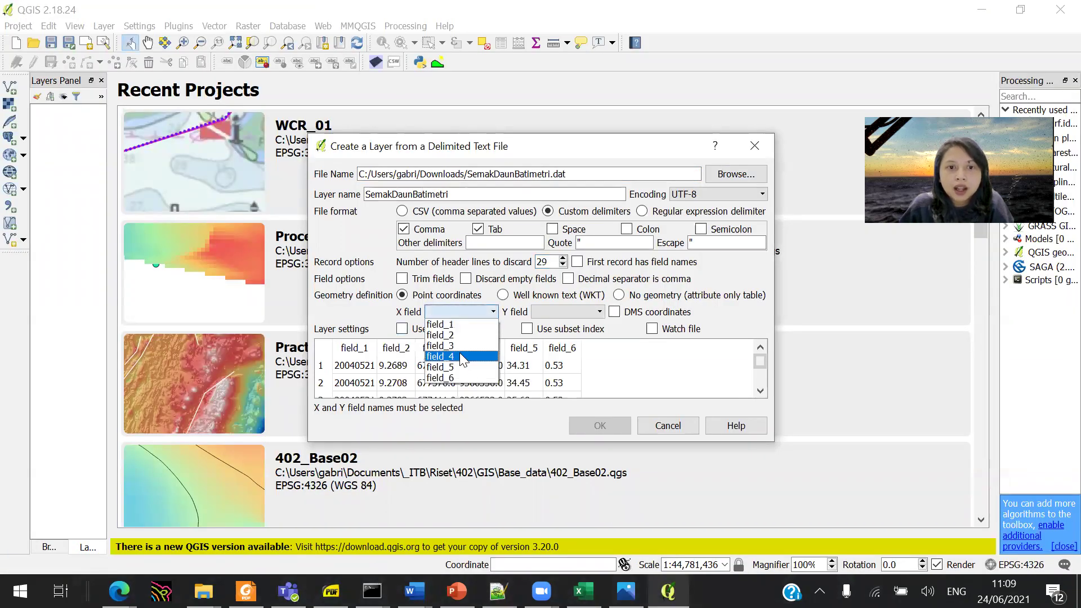
left_click(463, 353)
left_click(574, 313)
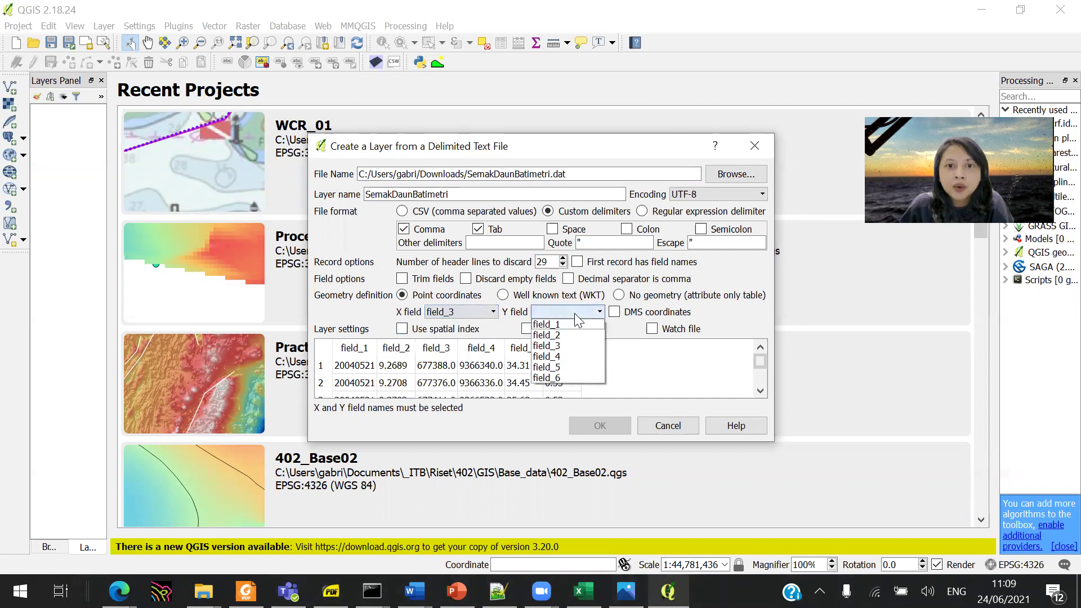
left_click(572, 356)
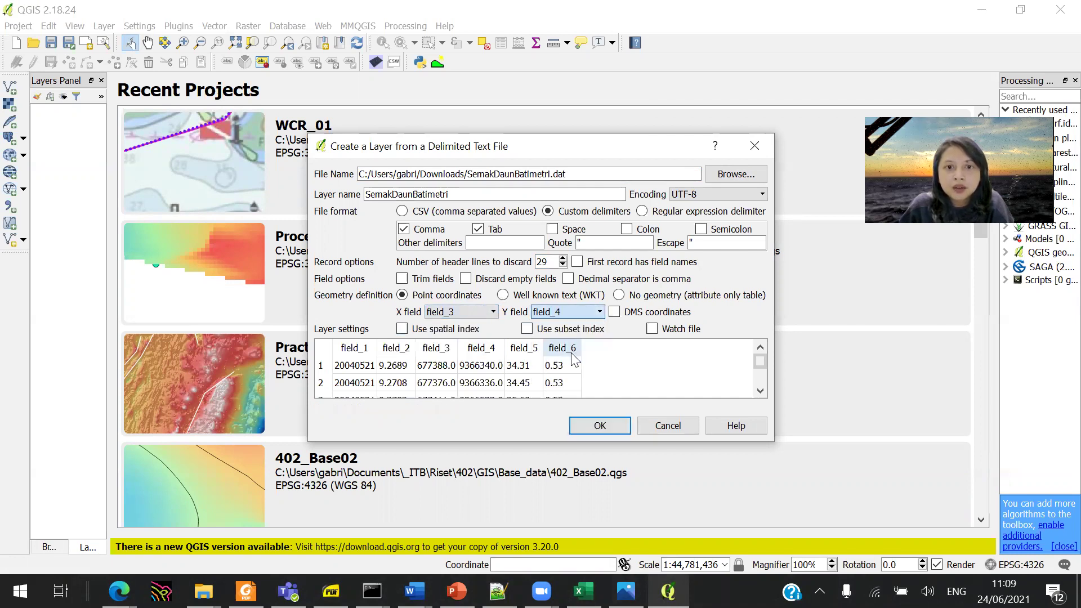
Assign WGS 84 / UTM zone 48S as the layer's CRS, filtering the list by UTM ZONE 48S, and load the bathymetry points
left_click(600, 427)
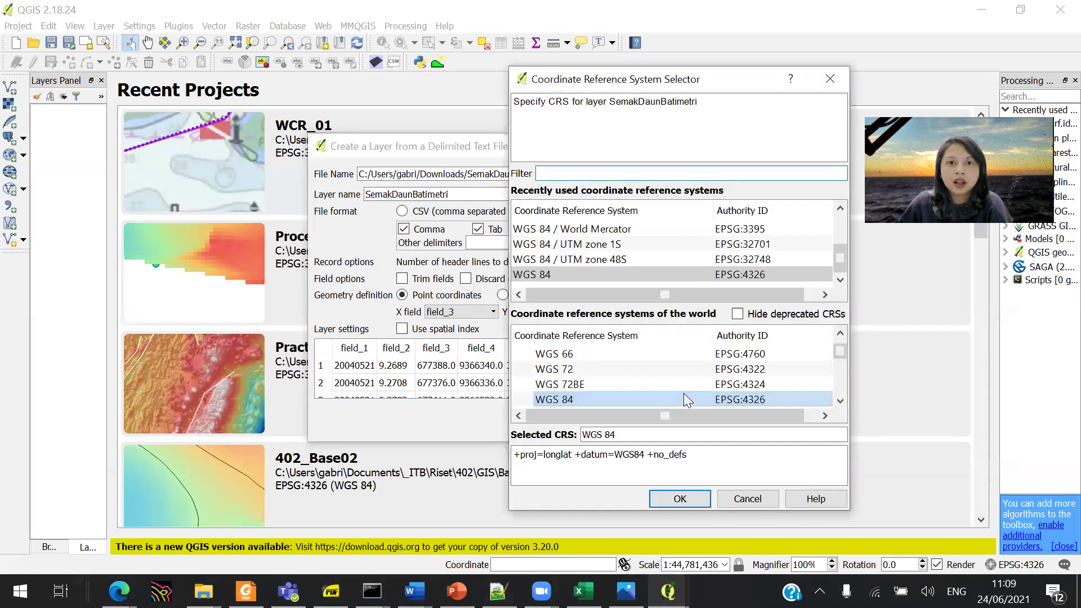
left_click(645, 260)
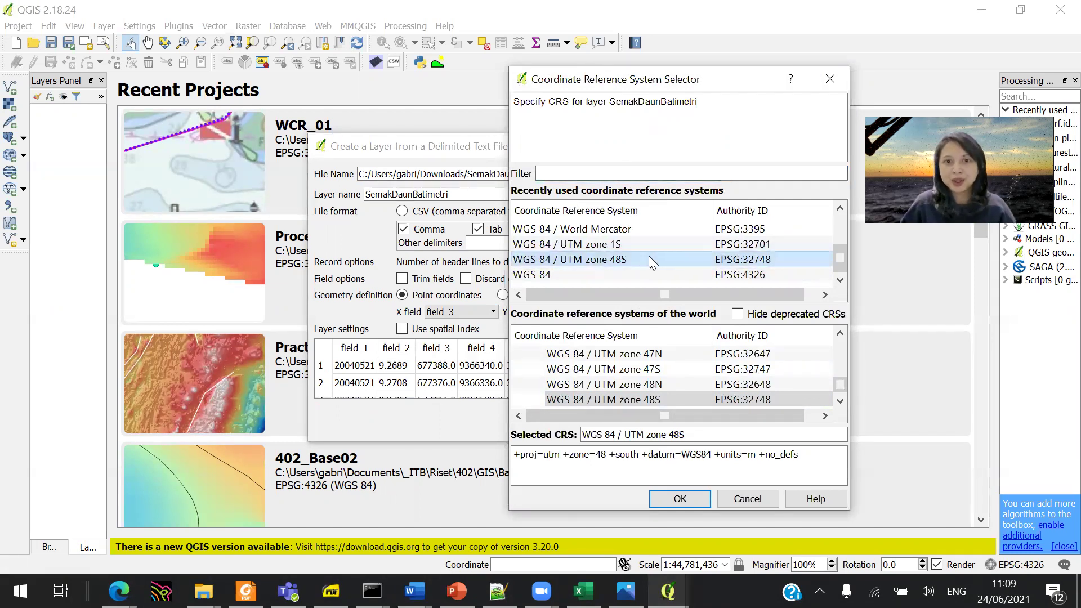
left_click(634, 175)
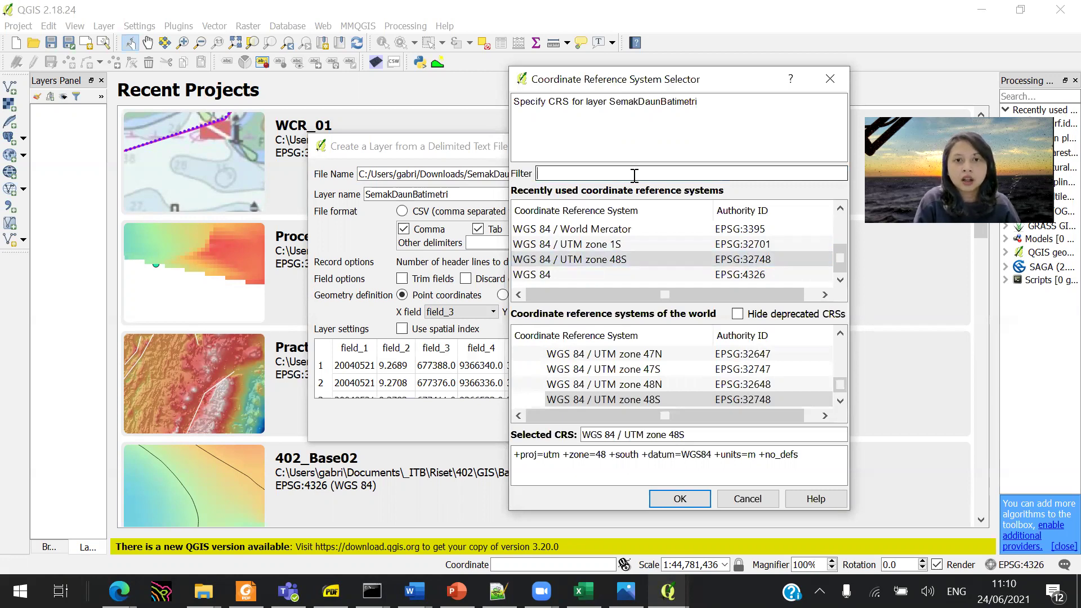
type("UTM")
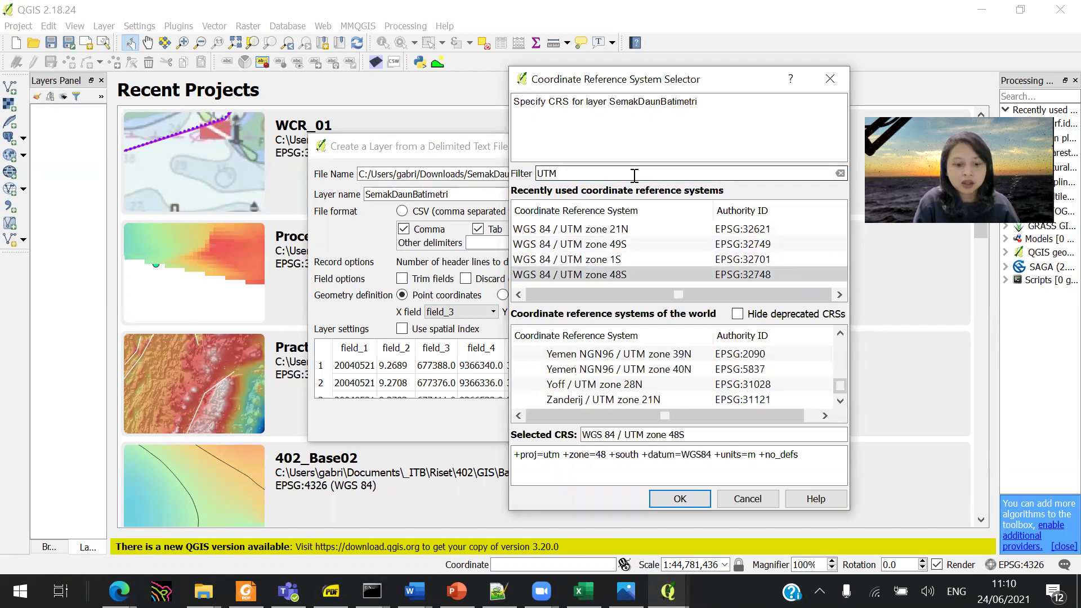
type(" ZONE ")
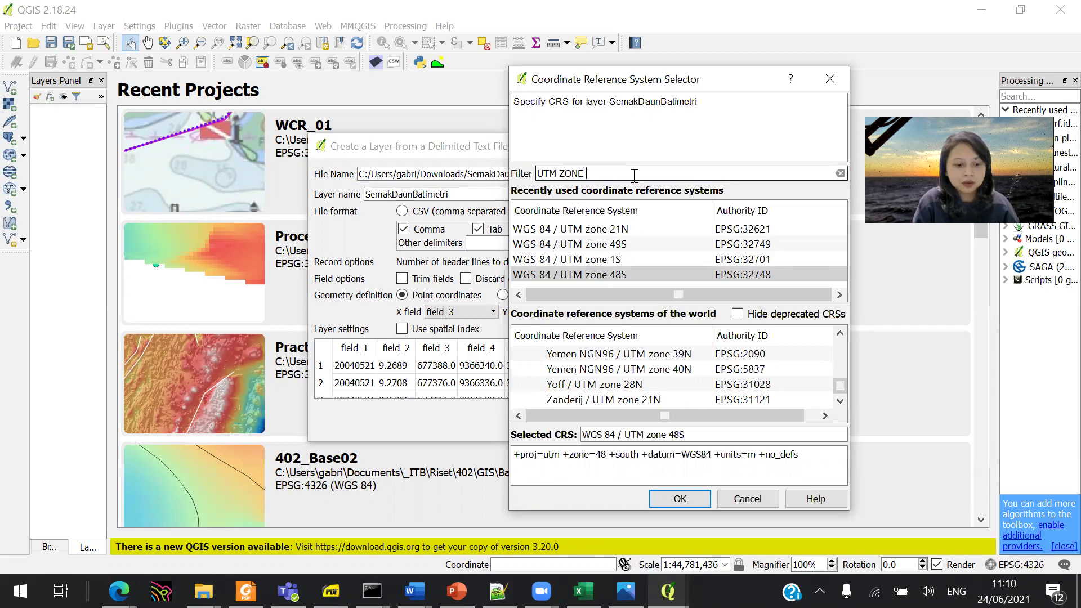
type("48S")
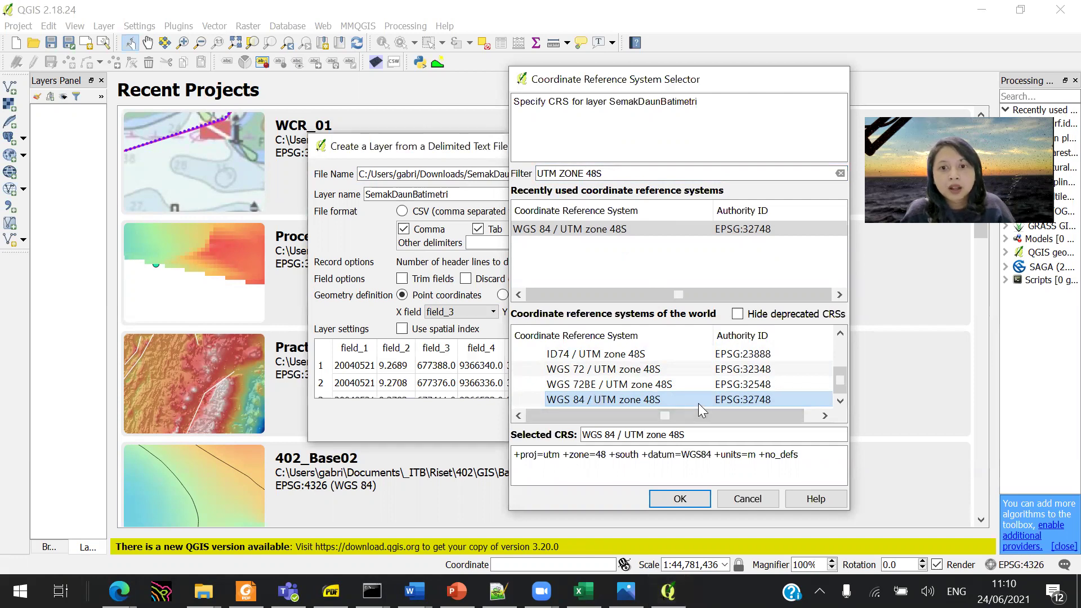
left_click(679, 498)
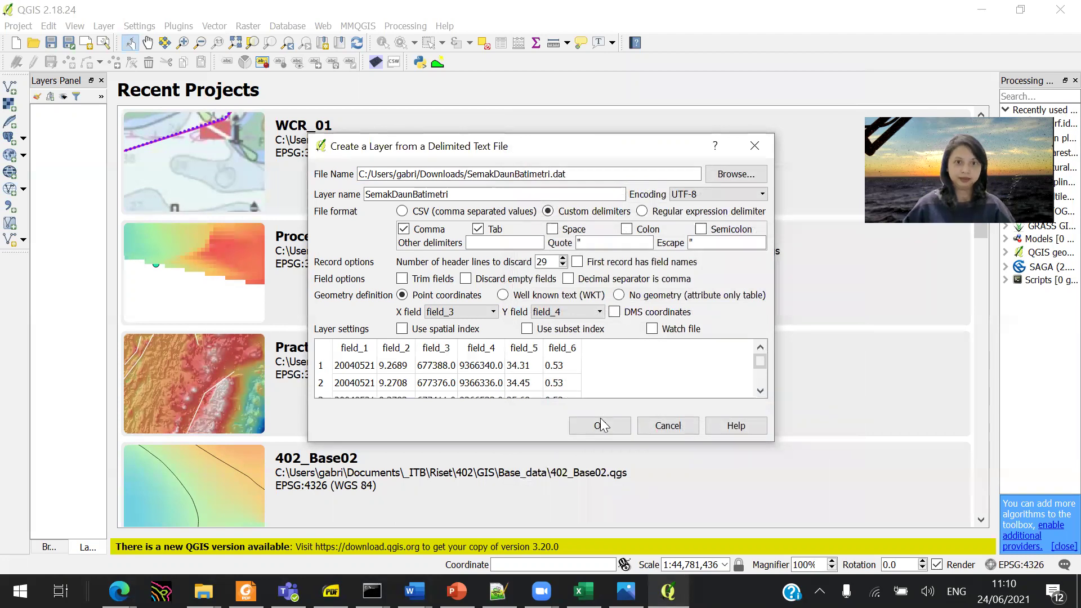
left_click(624, 431)
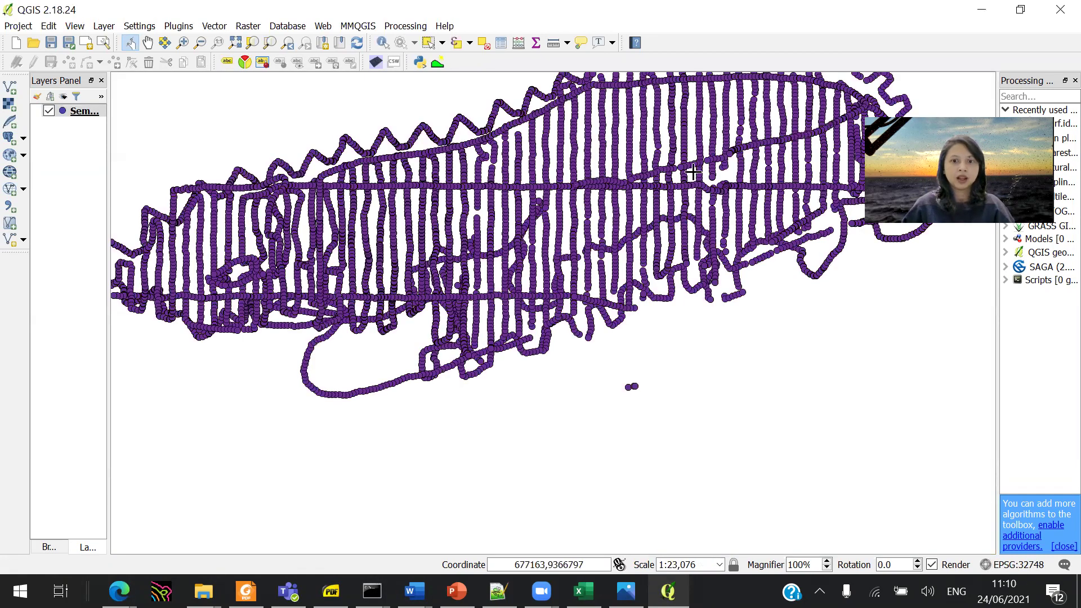
left_click_drag(692, 172, 646, 263)
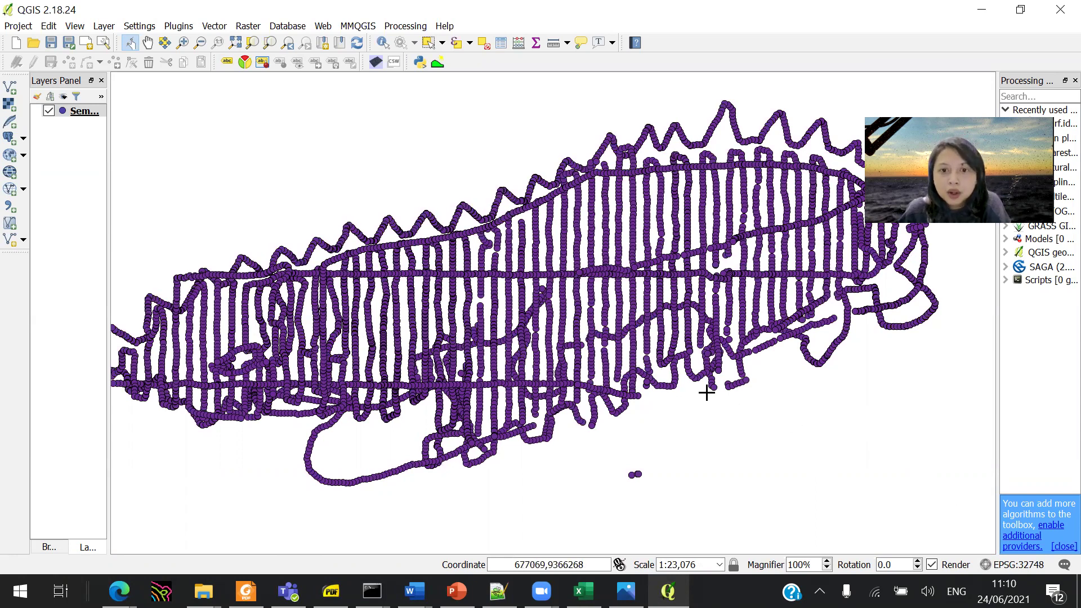
Check which coordinate reference system the project uses in the project properties, then close them
left_click(998, 564)
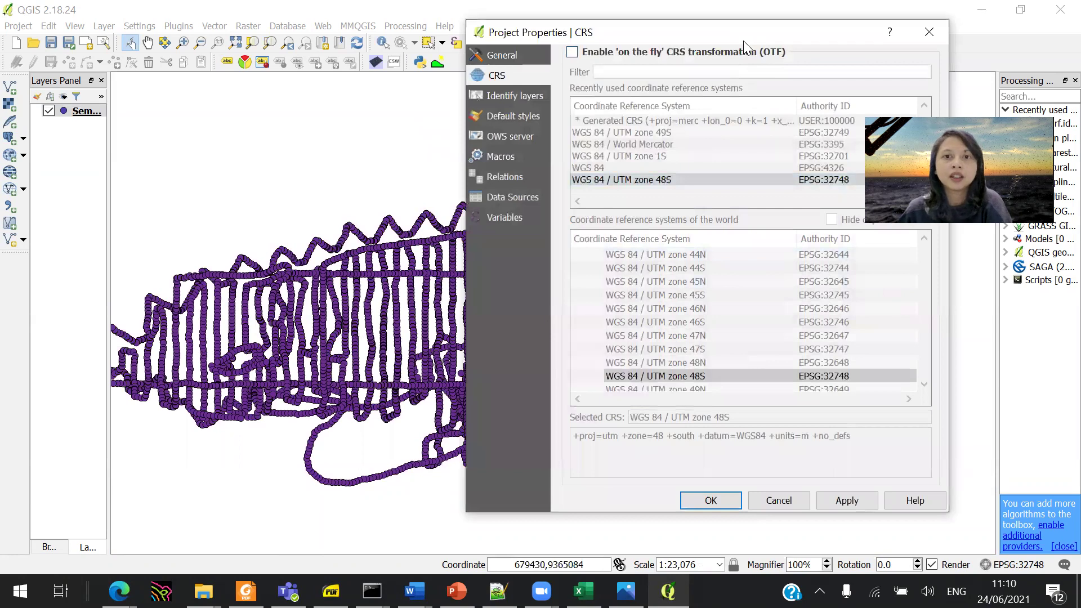
left_click_drag(744, 40, 618, 60)
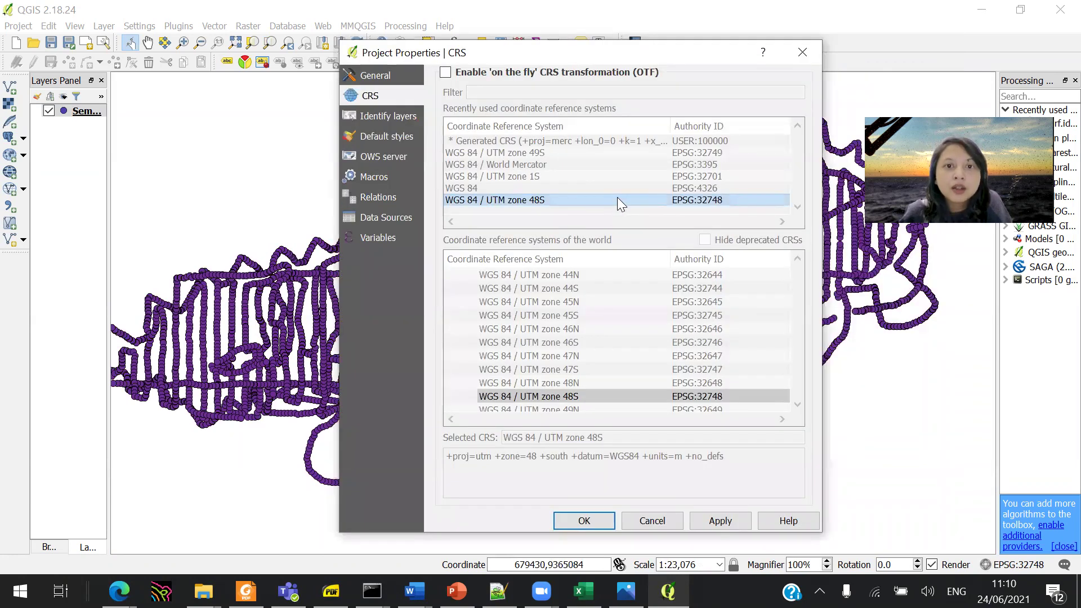
left_click(589, 396)
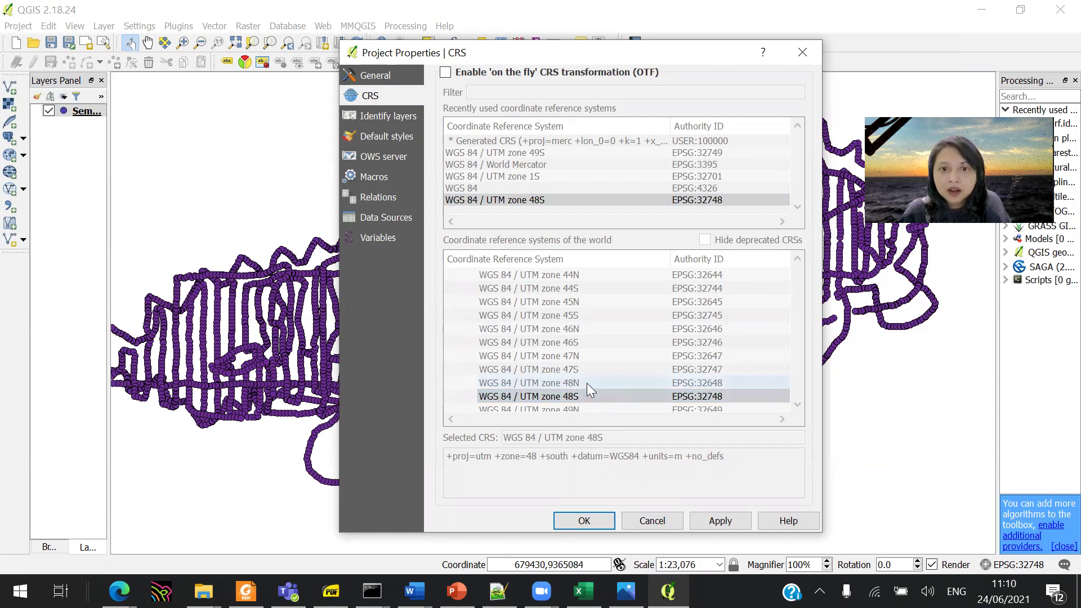
left_click(577, 525)
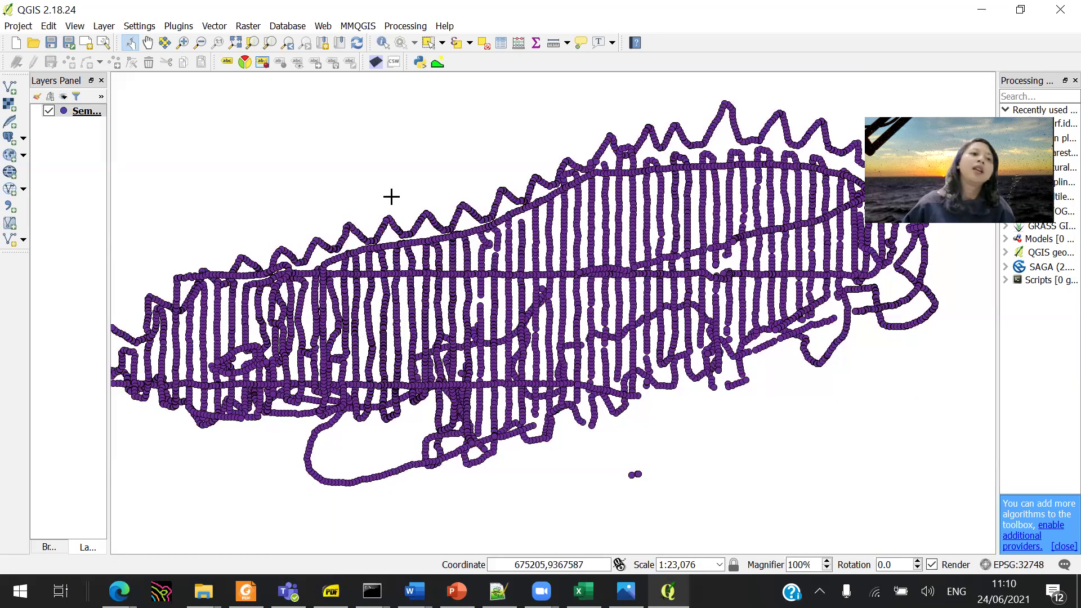
right_click(93, 112)
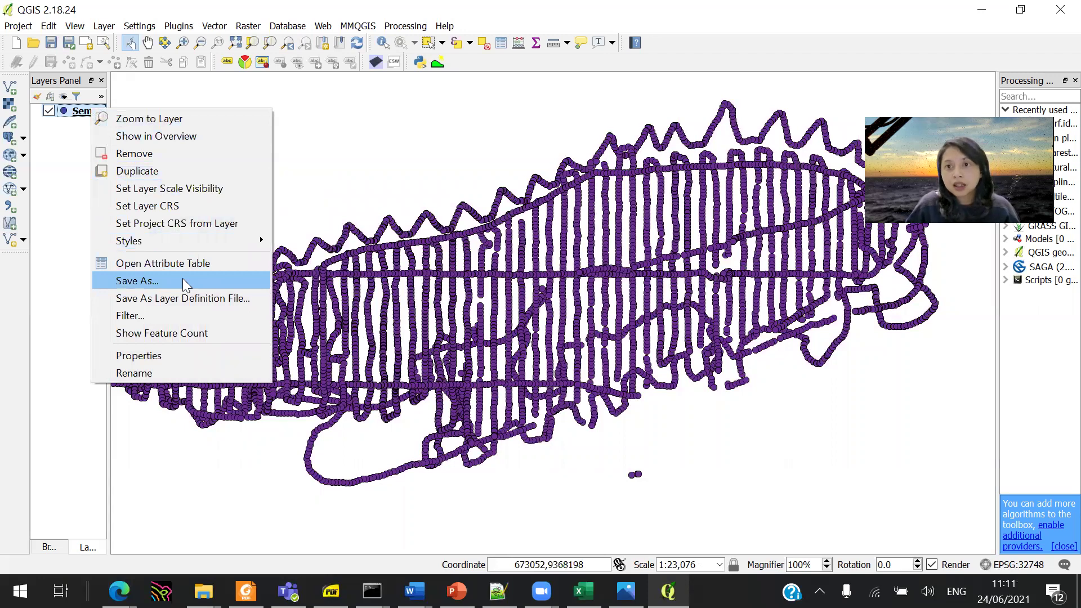
left_click(71, 145)
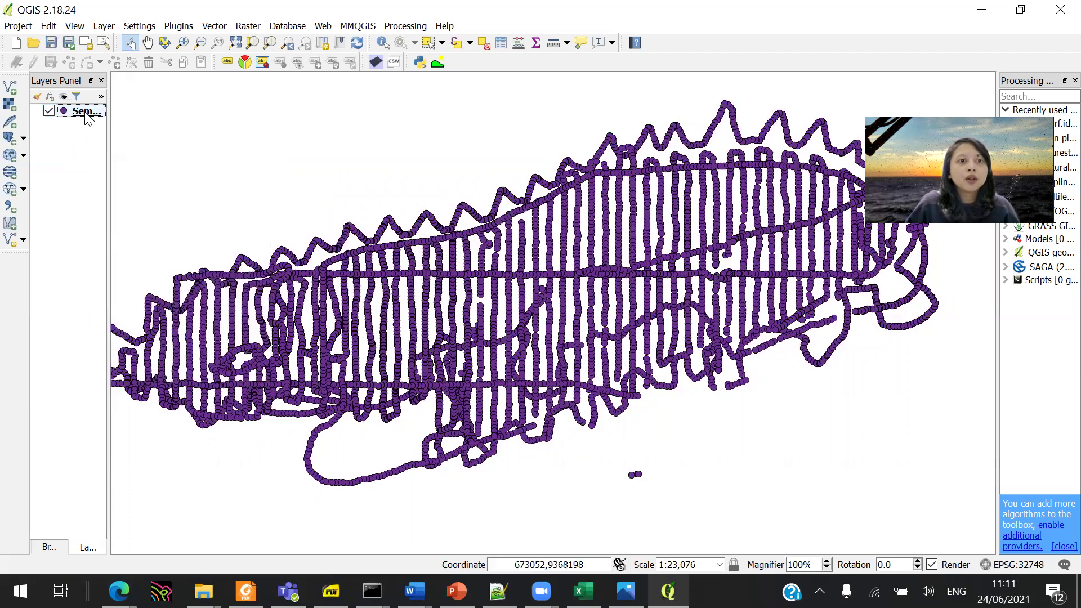
right_click(87, 113)
left_click(57, 188)
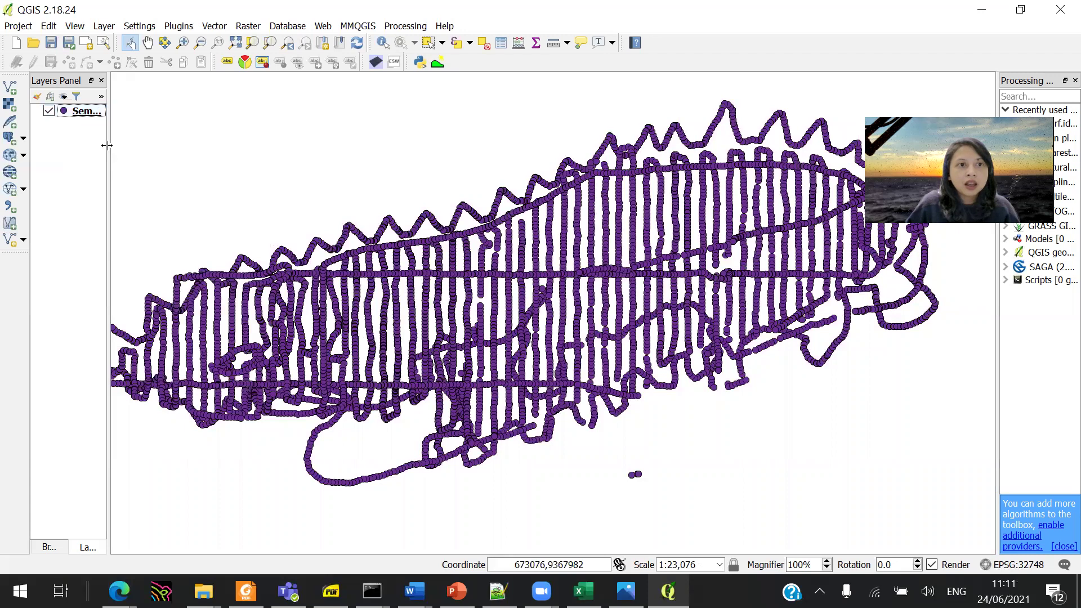
Widen the layer list and set up an ESRI Shapefile export of the layer to SemakDaunBatimetri.shp in the Practical/TVU folder
left_click_drag(108, 145, 205, 154)
right_click(166, 110)
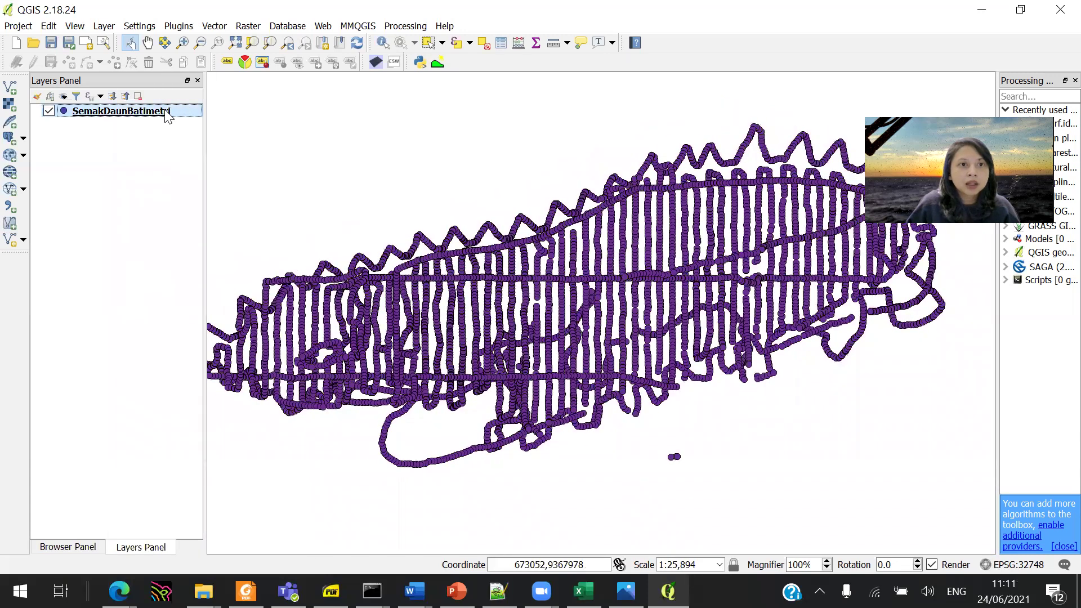
left_click(216, 282)
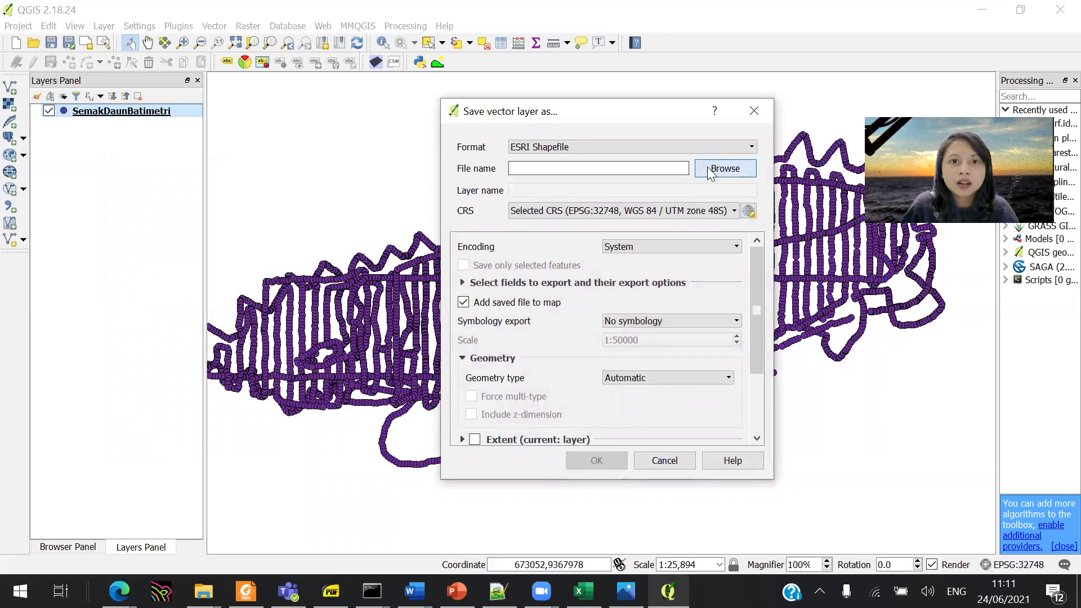
left_click(708, 168)
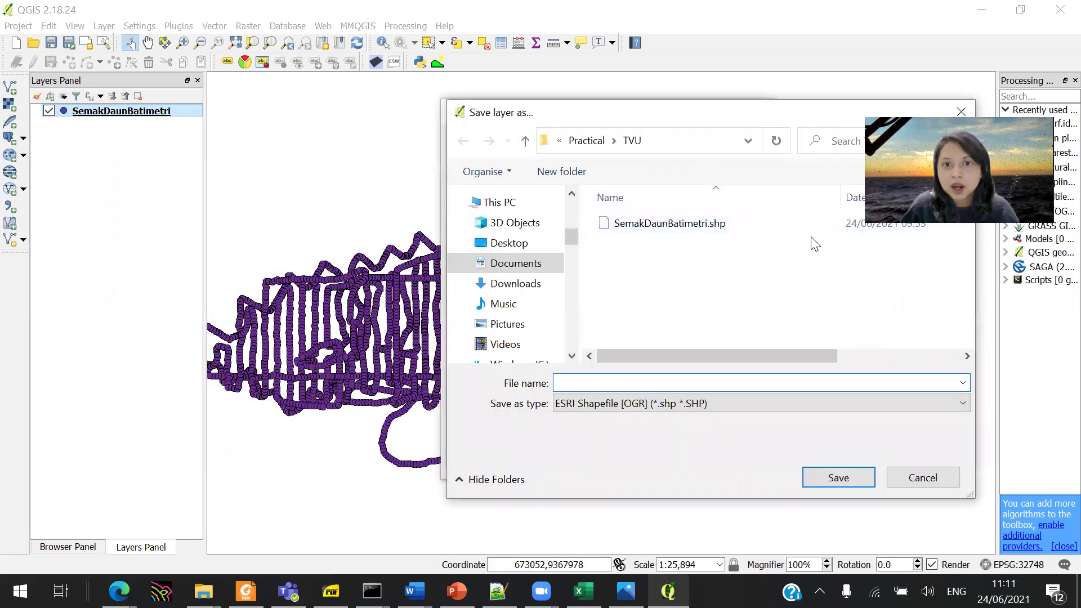
left_click(751, 143)
left_click(767, 260)
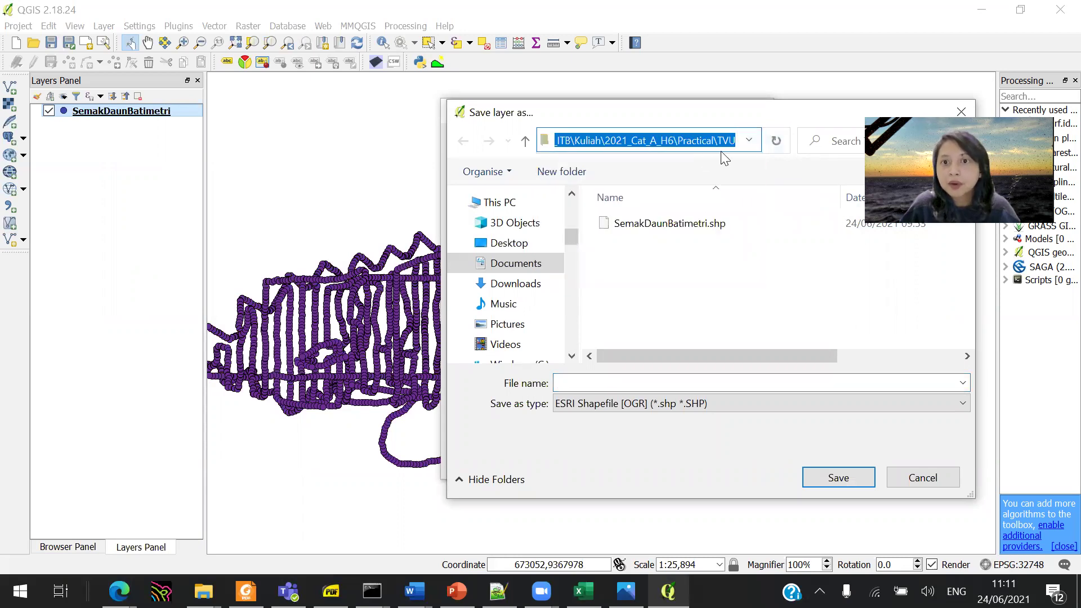
left_click(726, 231)
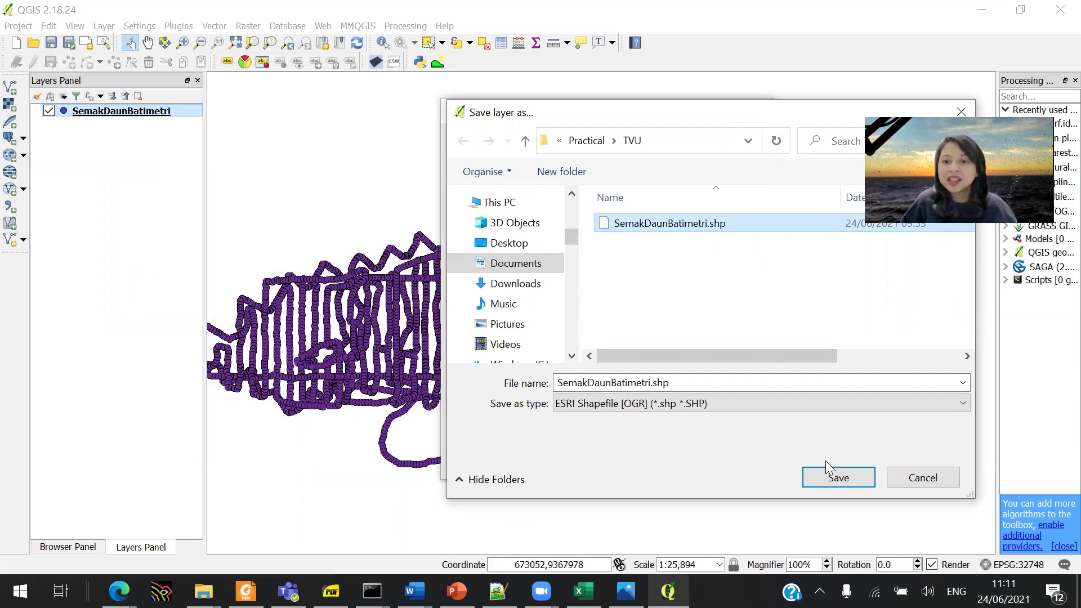
left_click(839, 478)
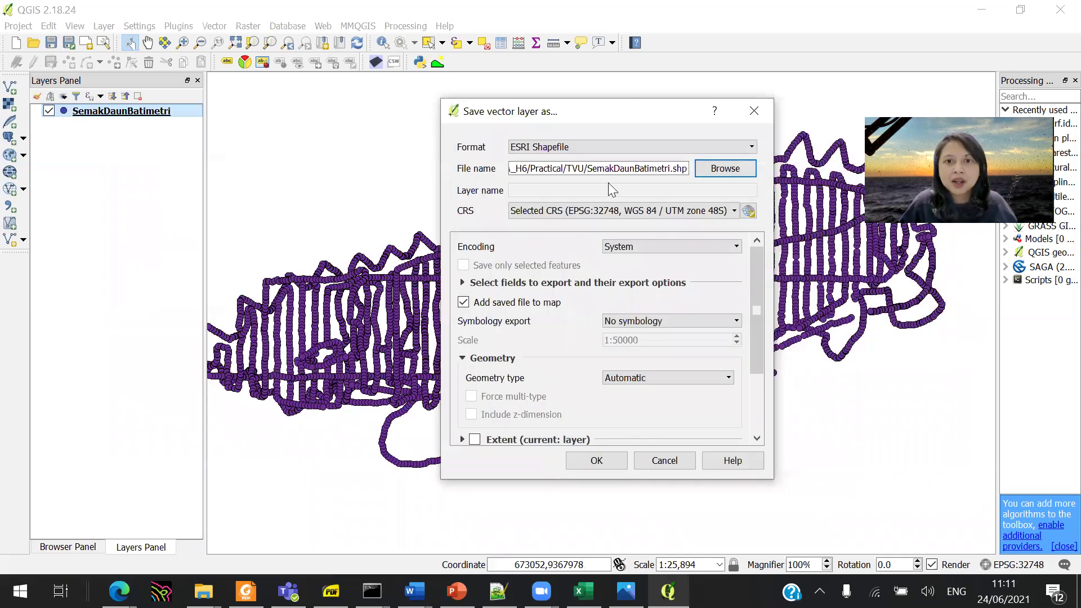
Keep EPSG:32748, WGS 84 / UTM zone 48S as the export CRS and save the shapefile, overwriting the existing file
left_click(686, 213)
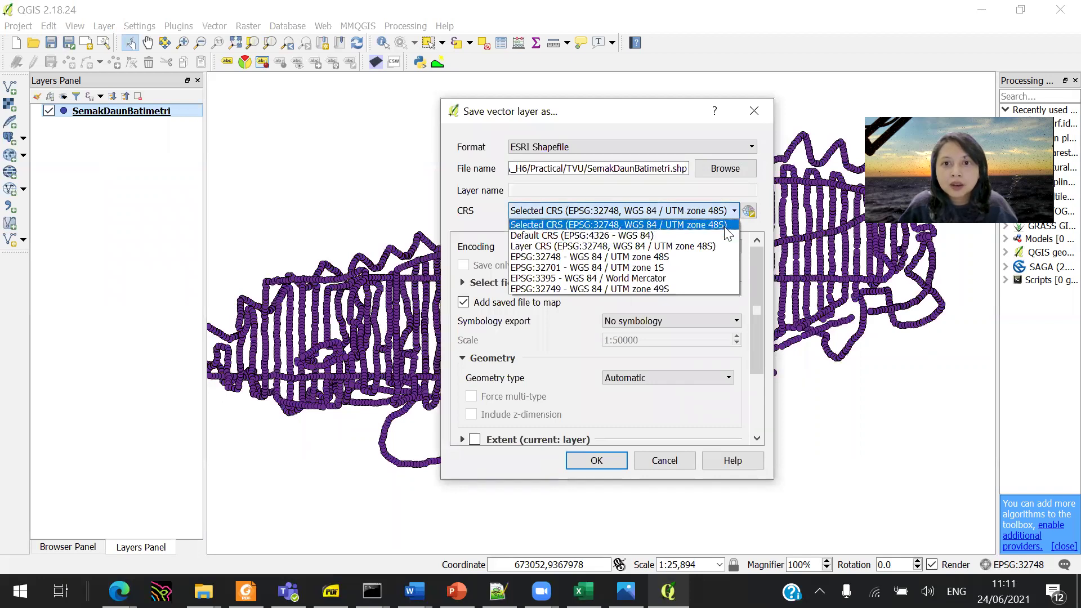
left_click(730, 225)
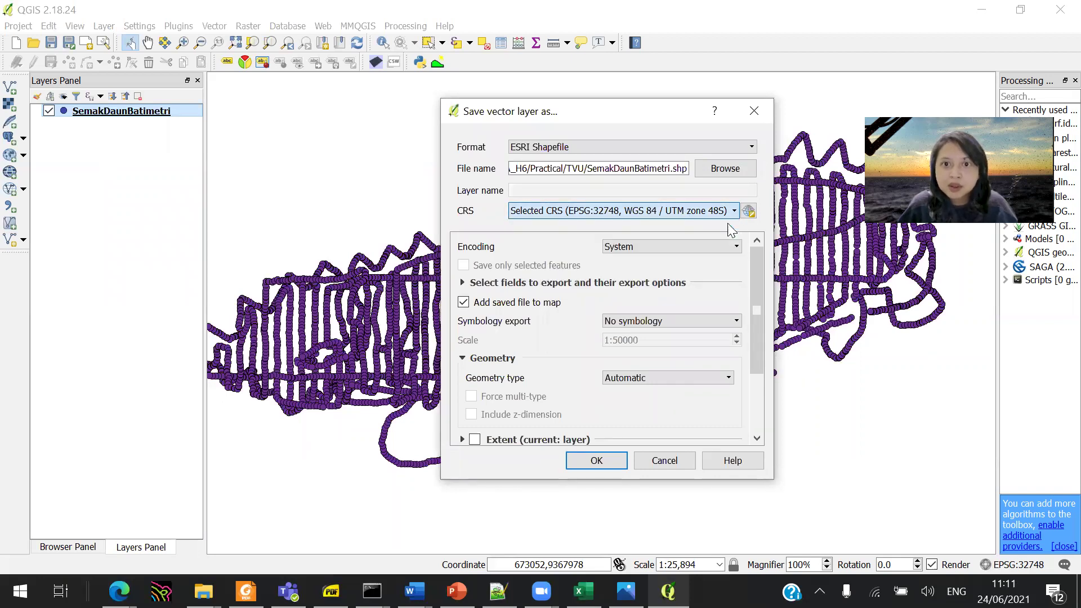
left_click_drag(757, 281, 759, 346)
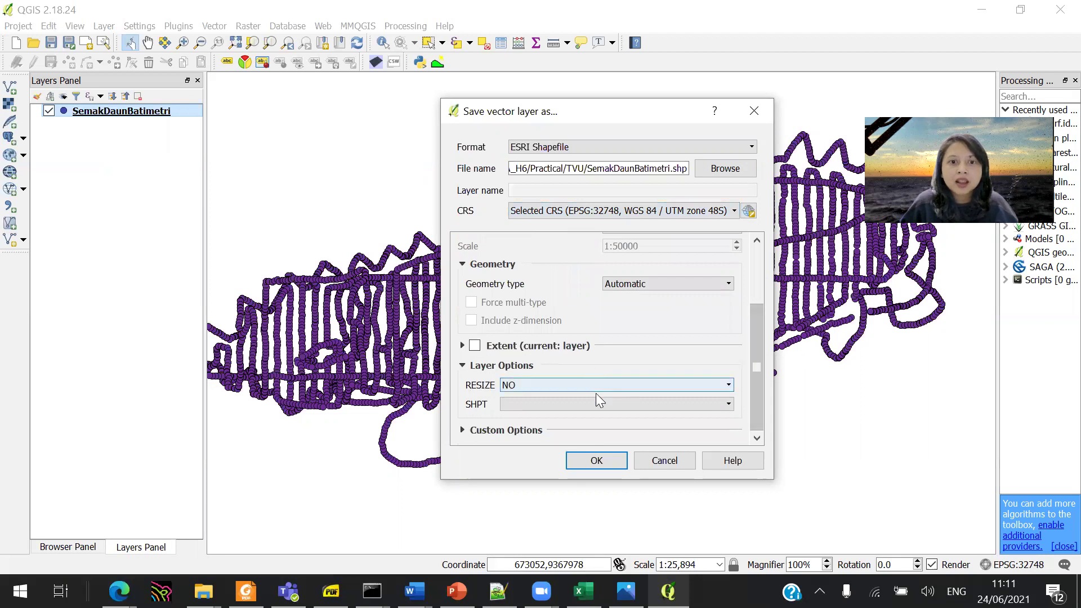
left_click(612, 464)
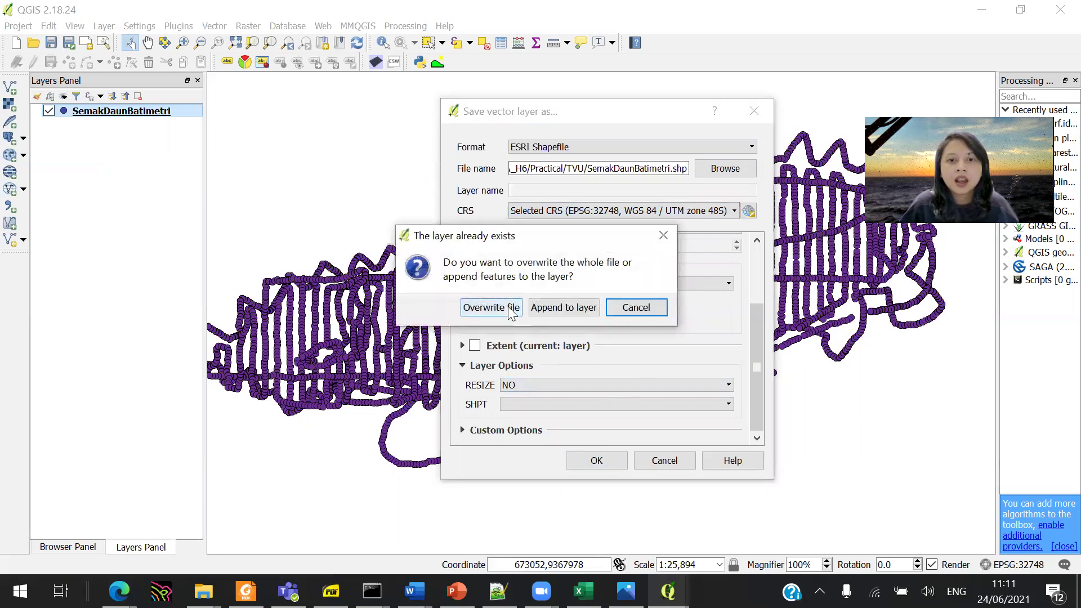
left_click(491, 307)
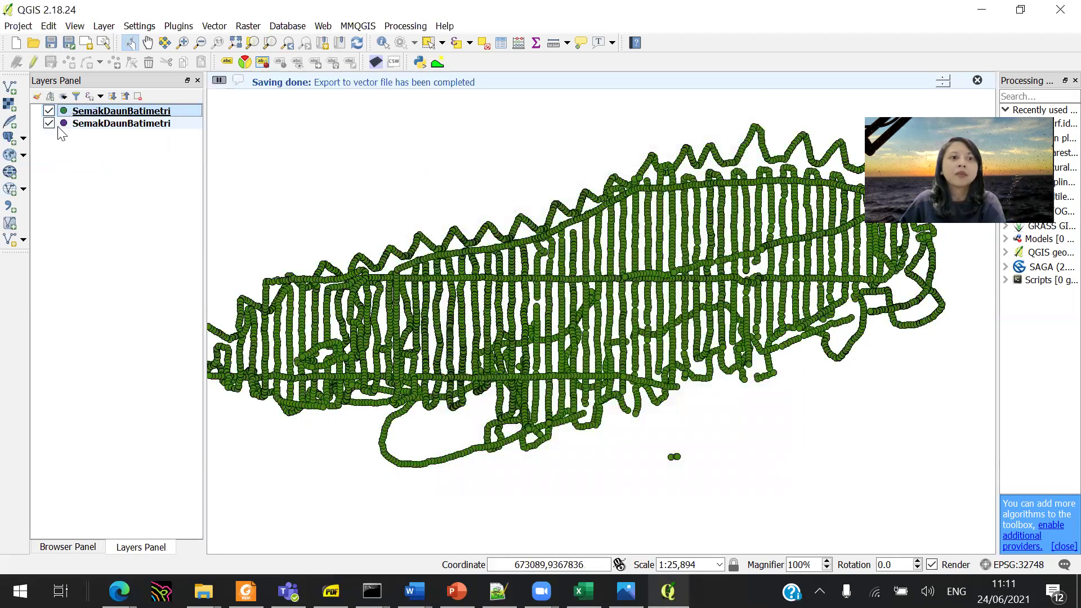
Remove the original delimited text layer from the project, keeping the exported shapefile layer
left_click(79, 127)
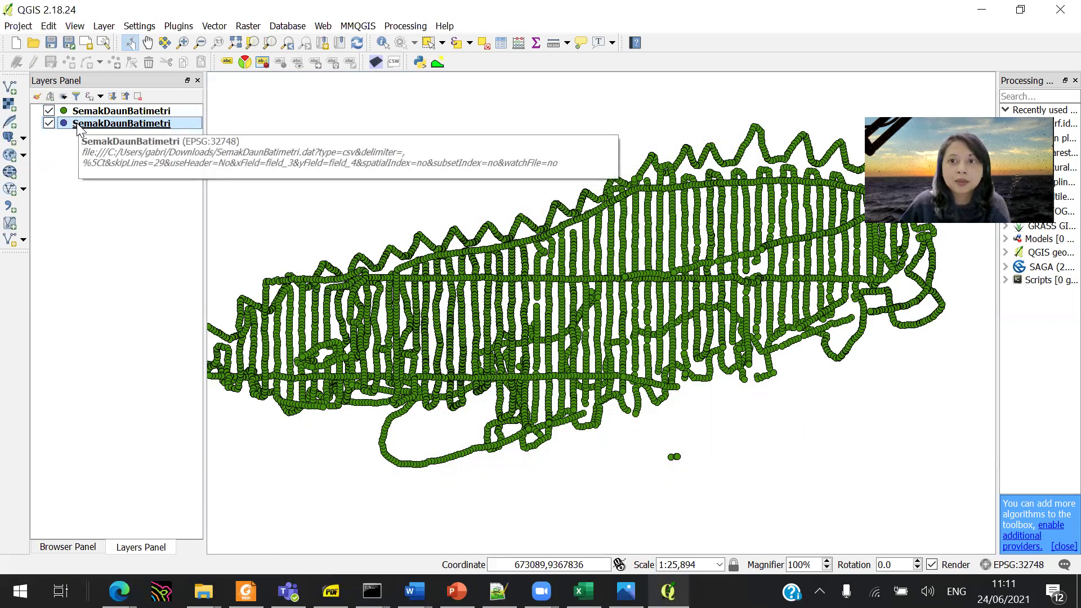
left_click(77, 115)
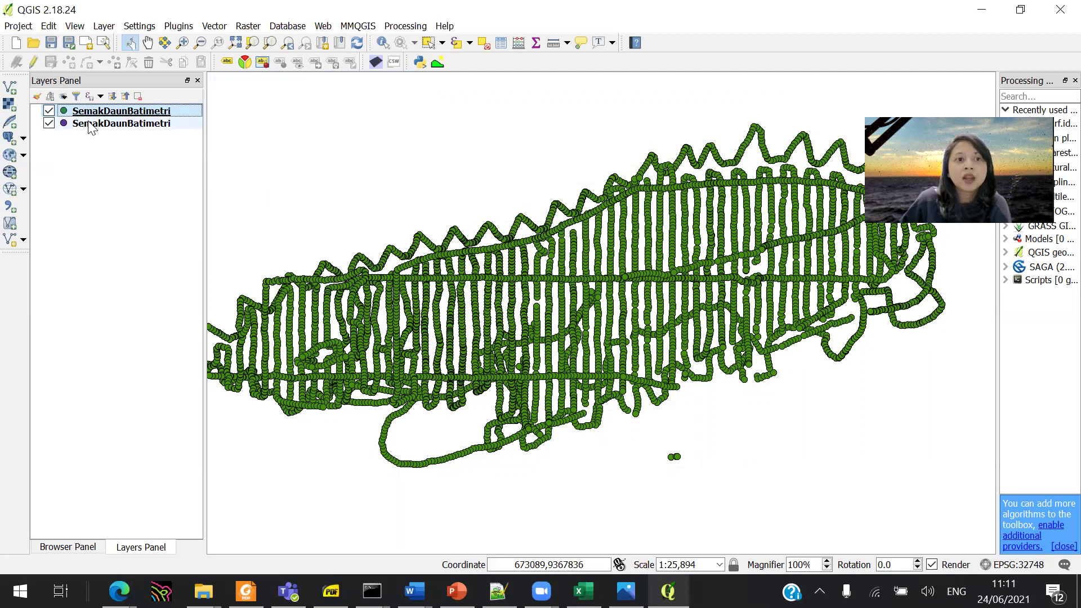
left_click(90, 124)
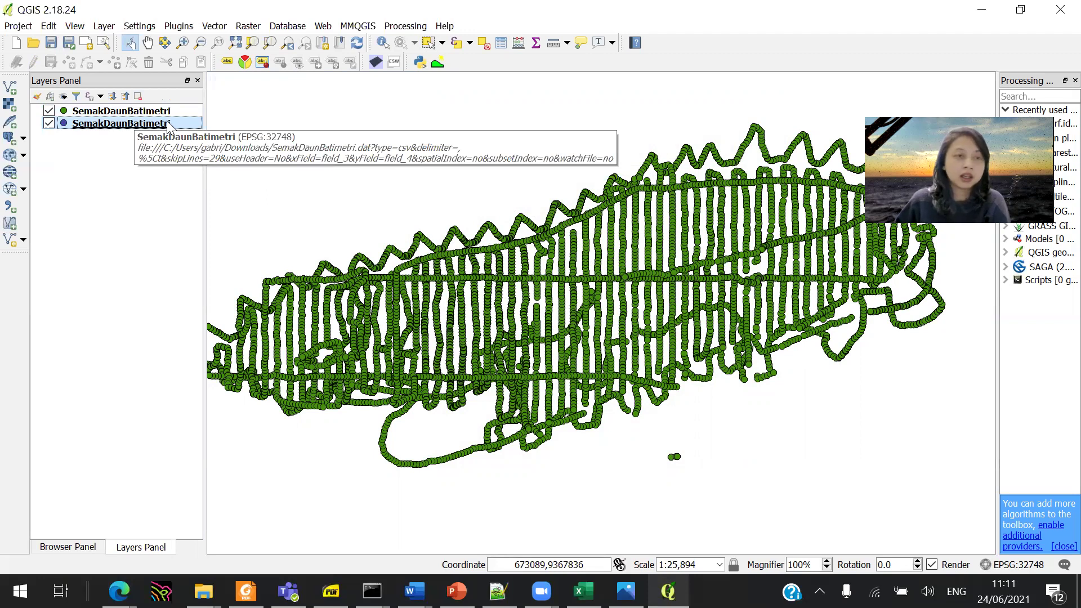
left_click(138, 97)
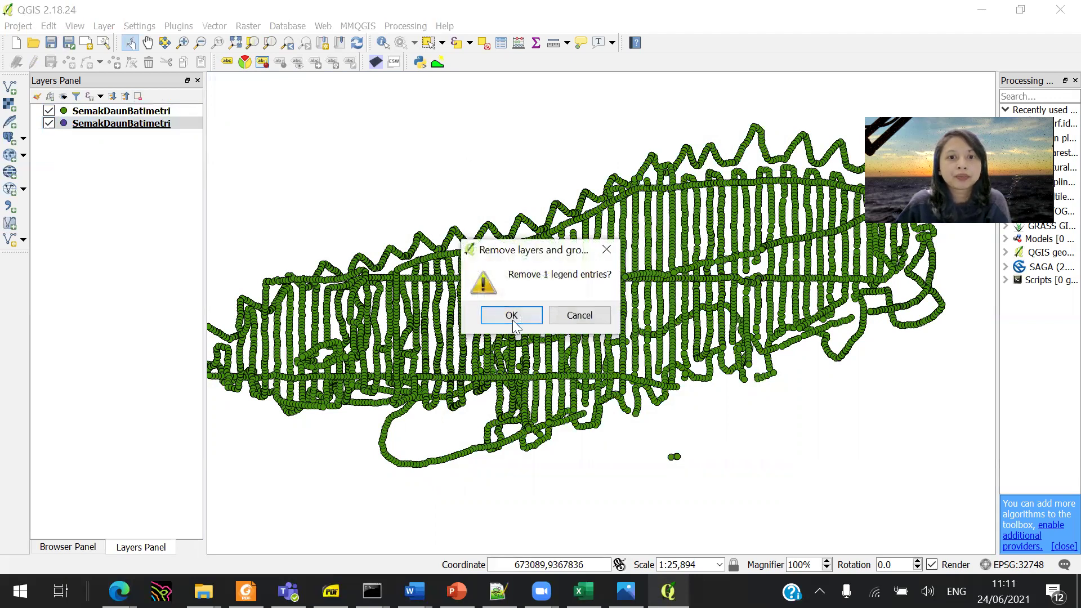
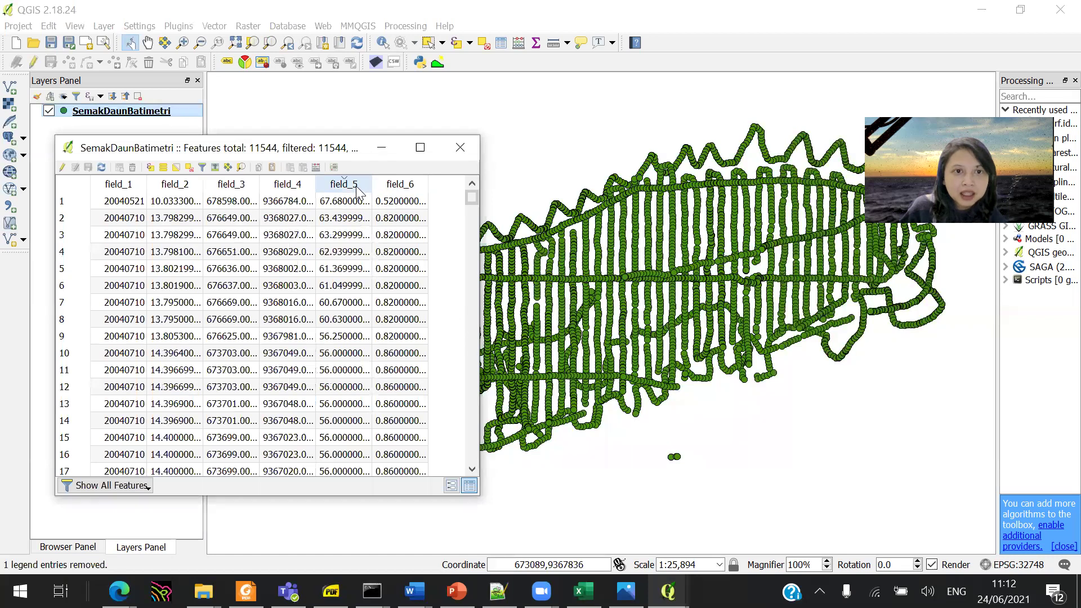
Sort the shapefile's attribute table by field_5 in ascending order to examine its values, then close the table
left_click(357, 187)
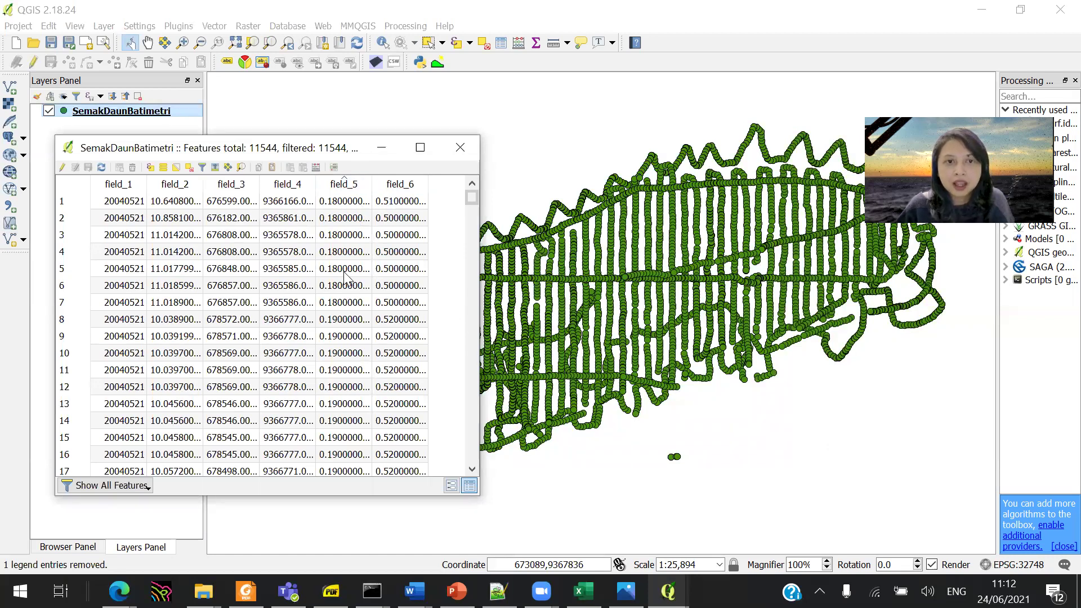
left_click(397, 158)
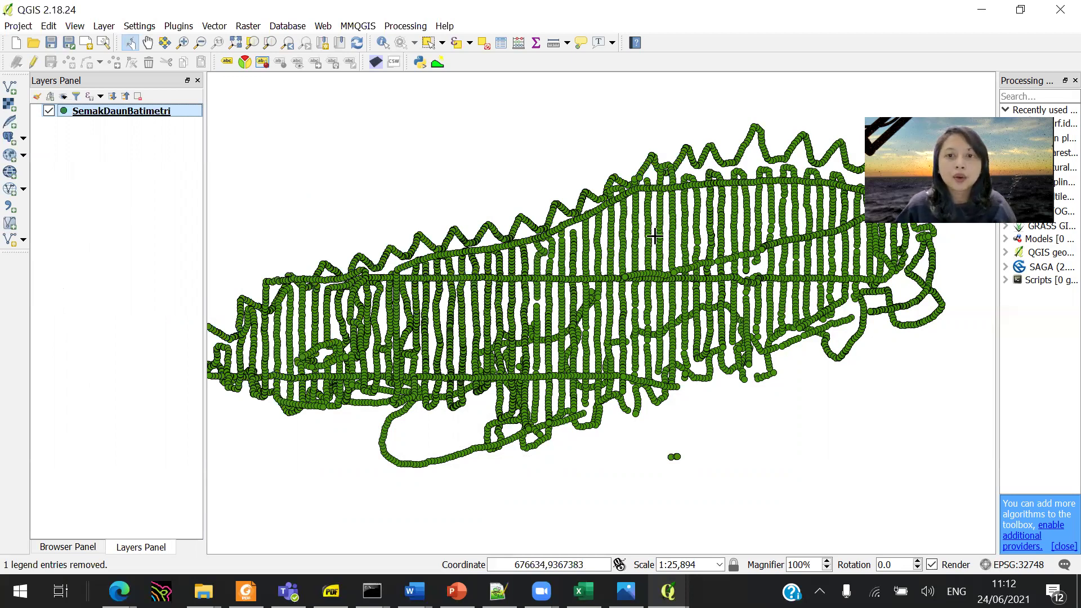
scroll(543, 288, "up", 1)
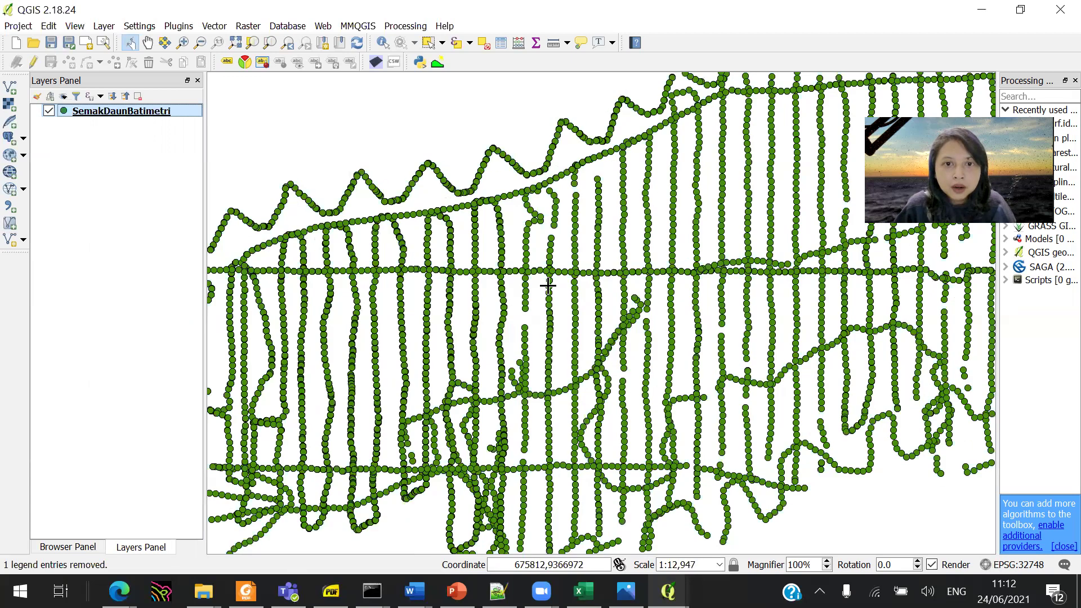
Select the cluster of SemakDaunBatimetri points around a crossing of two survey lines near the middle of the map
scroll(551, 275, "up", 1)
scroll(552, 275, "up", 2)
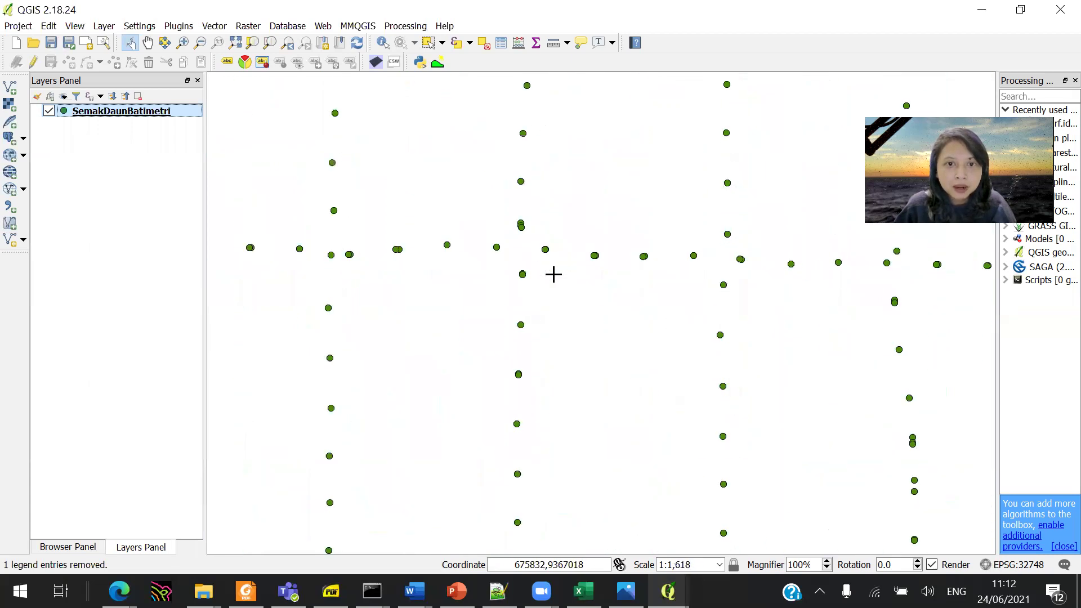
left_click_drag(557, 271, 567, 286)
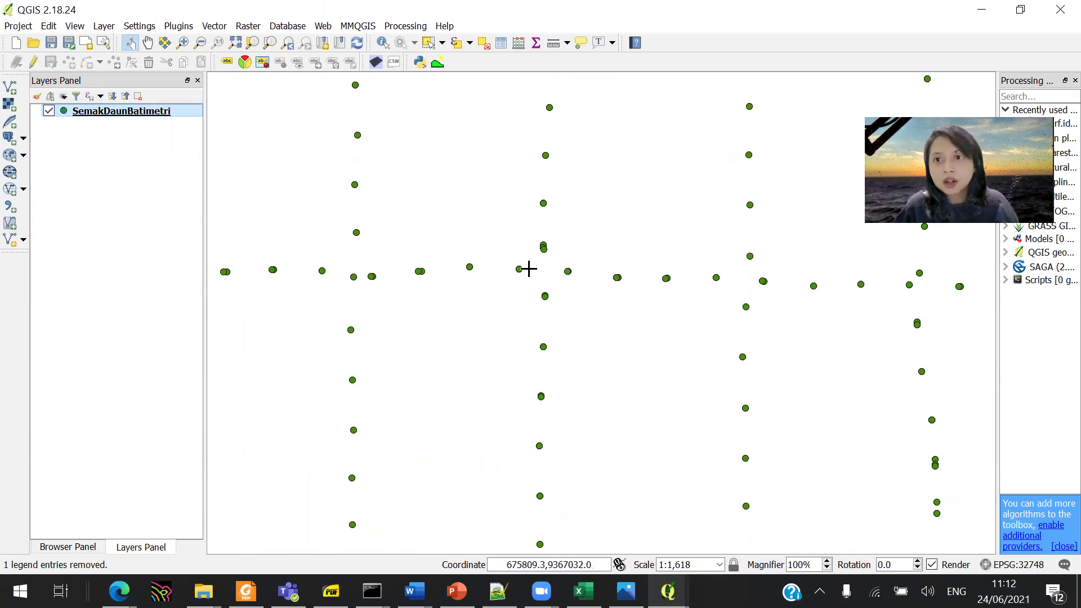
left_click(427, 43)
left_click_drag(507, 230, 590, 319)
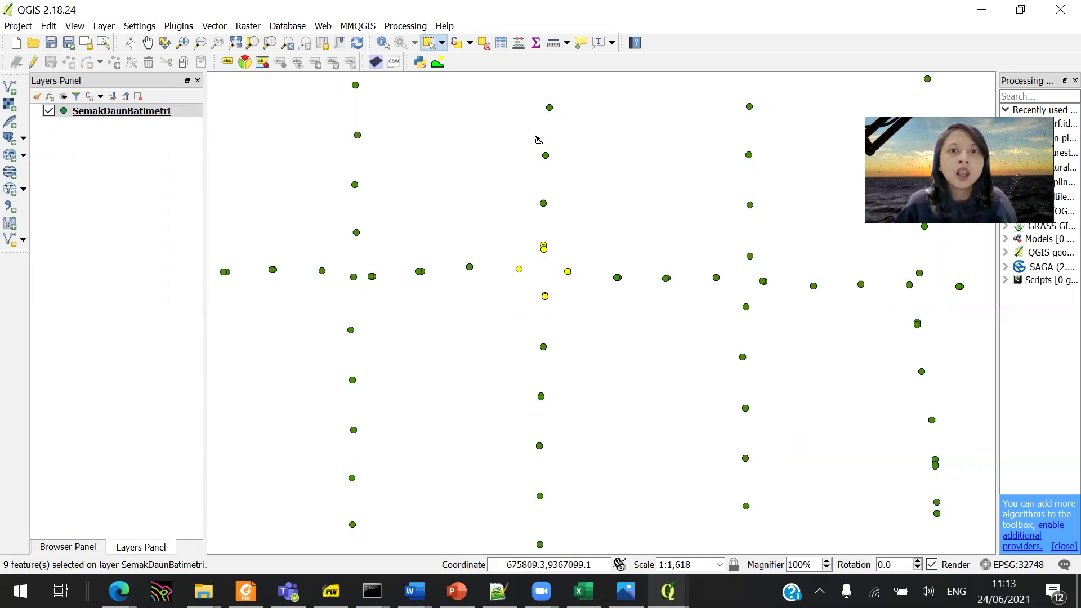
Measure the north-south and east-west distances between the selected points at the line crossing, and close the measurement
left_click(553, 43)
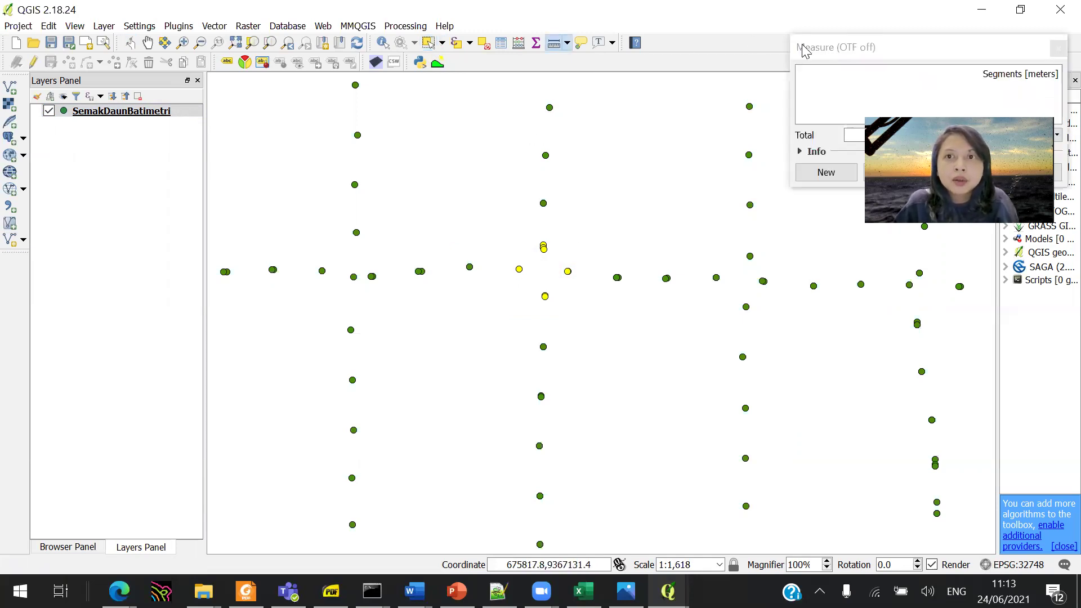
left_click_drag(798, 52, 658, 72)
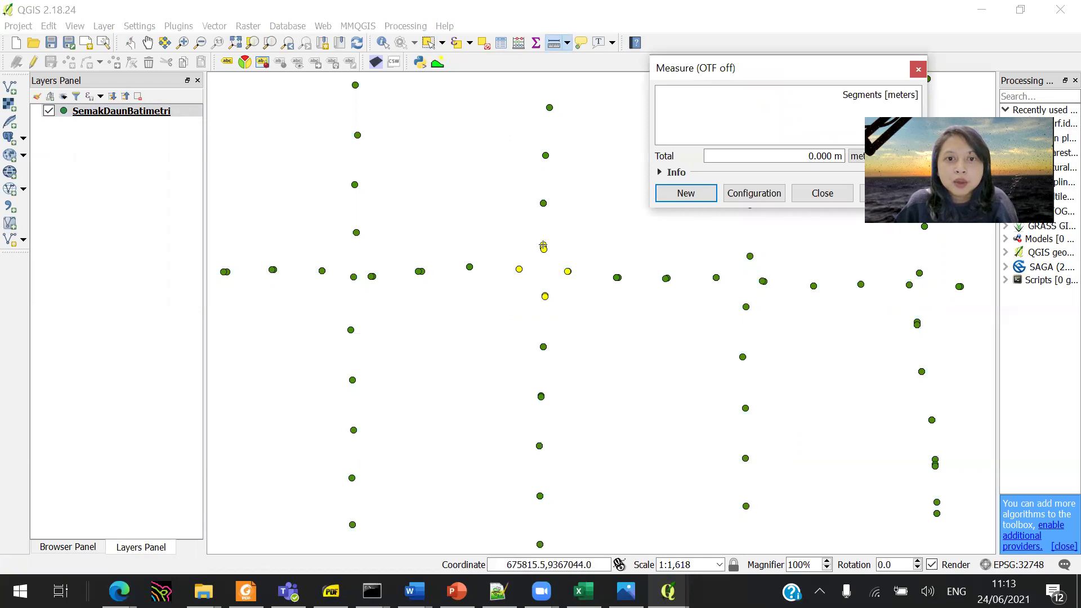
left_click(543, 248)
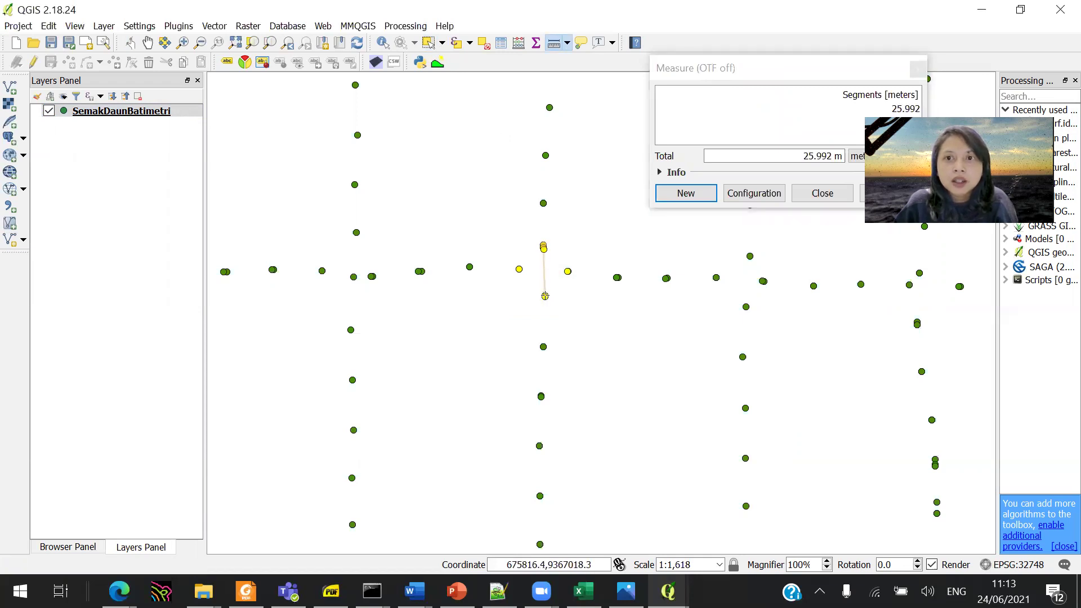
left_click(545, 296)
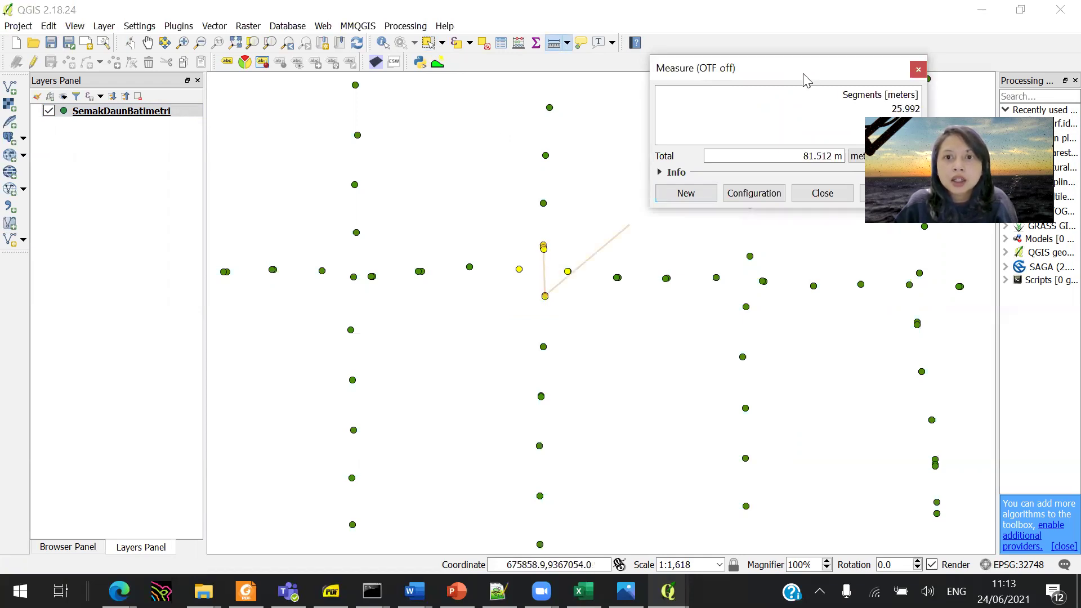
left_click_drag(807, 81, 700, 92)
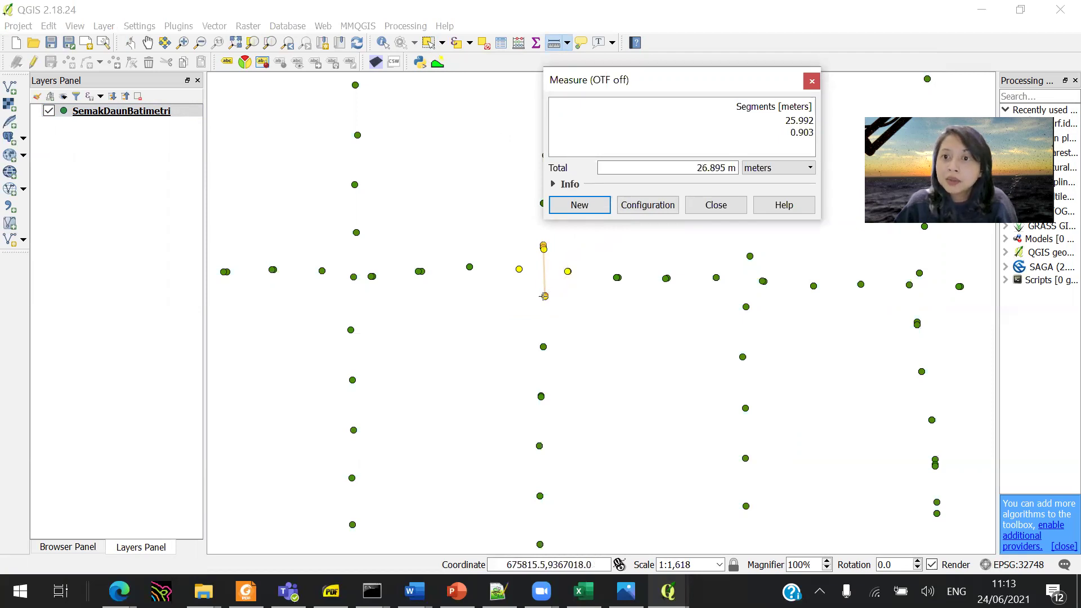
right_click(544, 296)
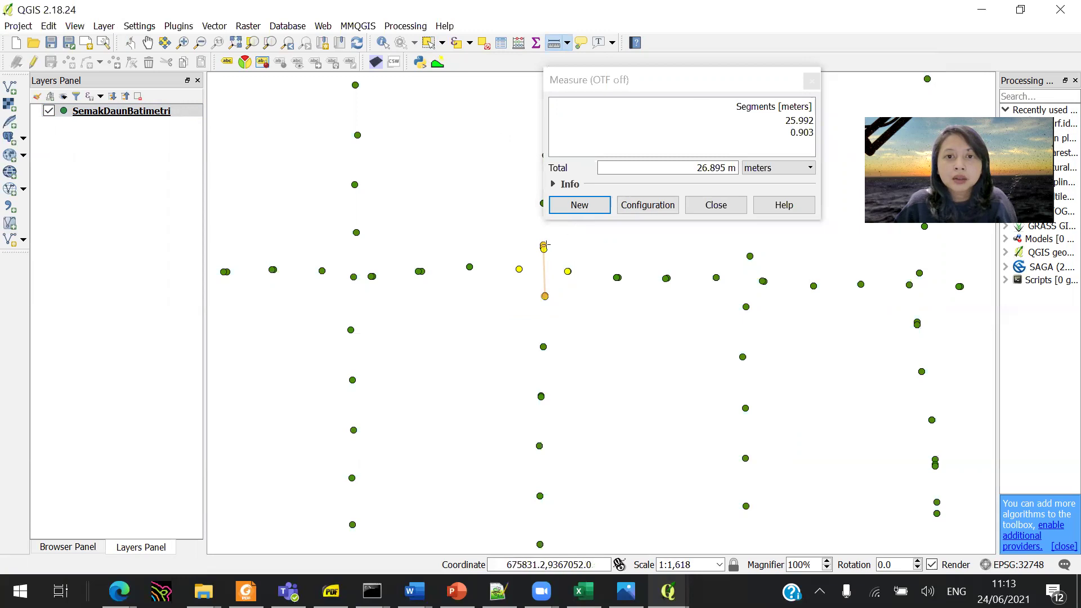
left_click(518, 269)
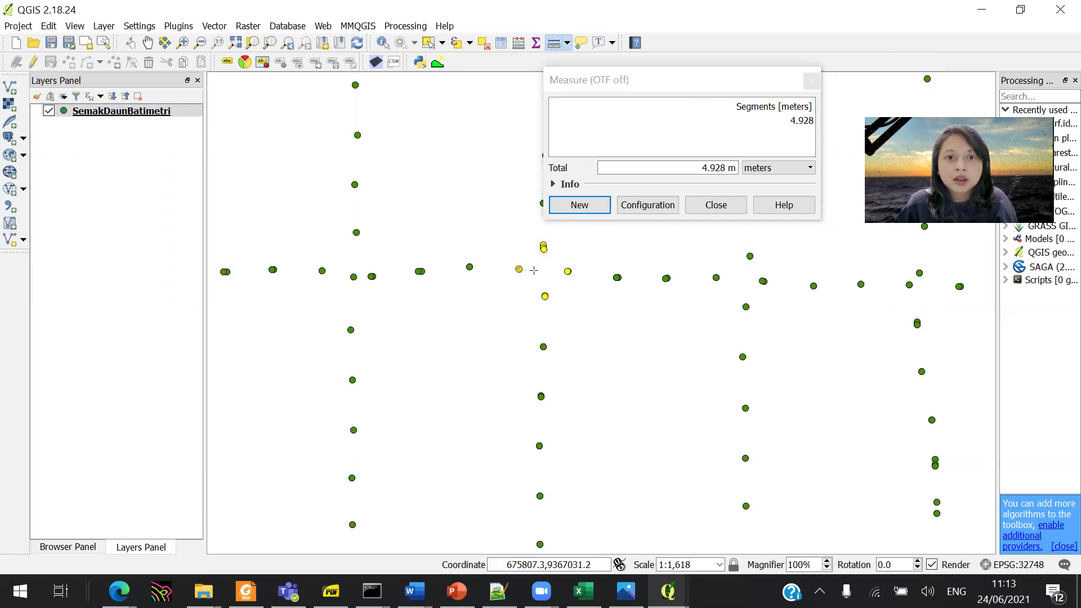
left_click(568, 271)
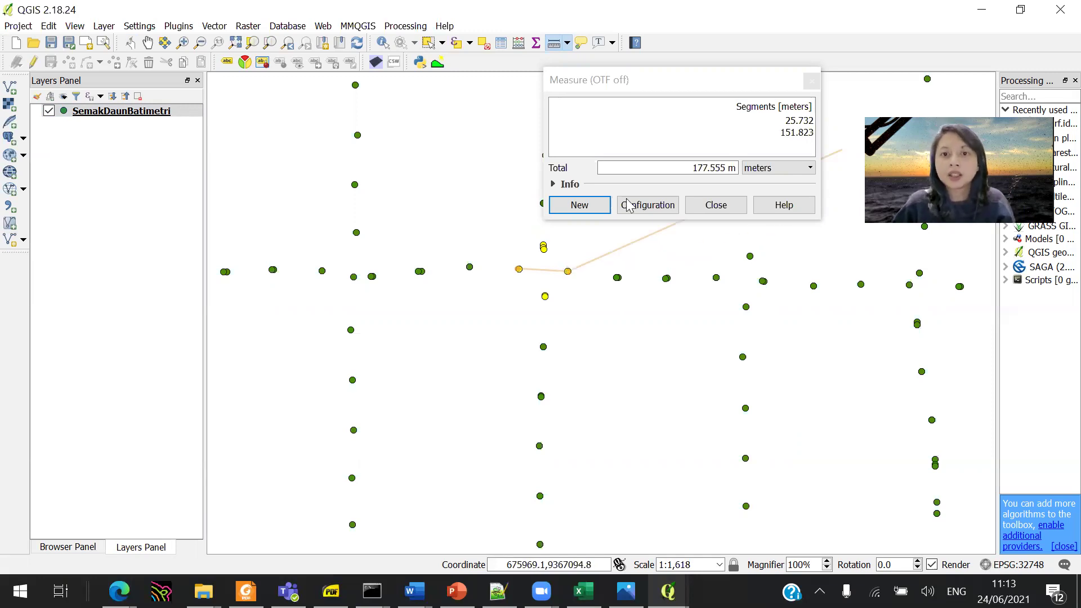
left_click(715, 206)
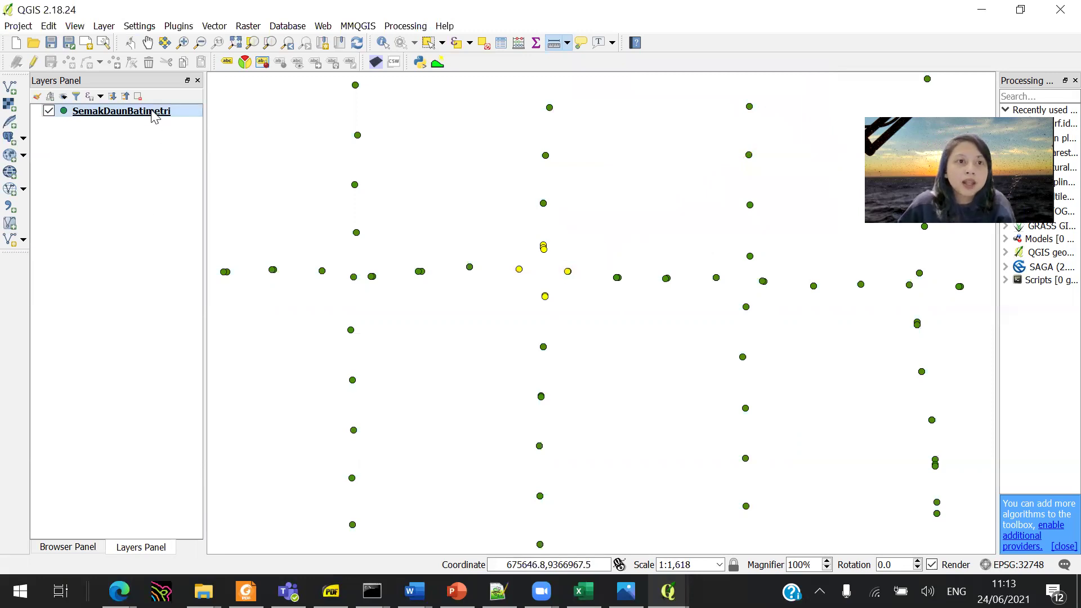
Open the attribute table of SemakDaunBatimetri and filter it to show only the selected features
right_click(183, 120)
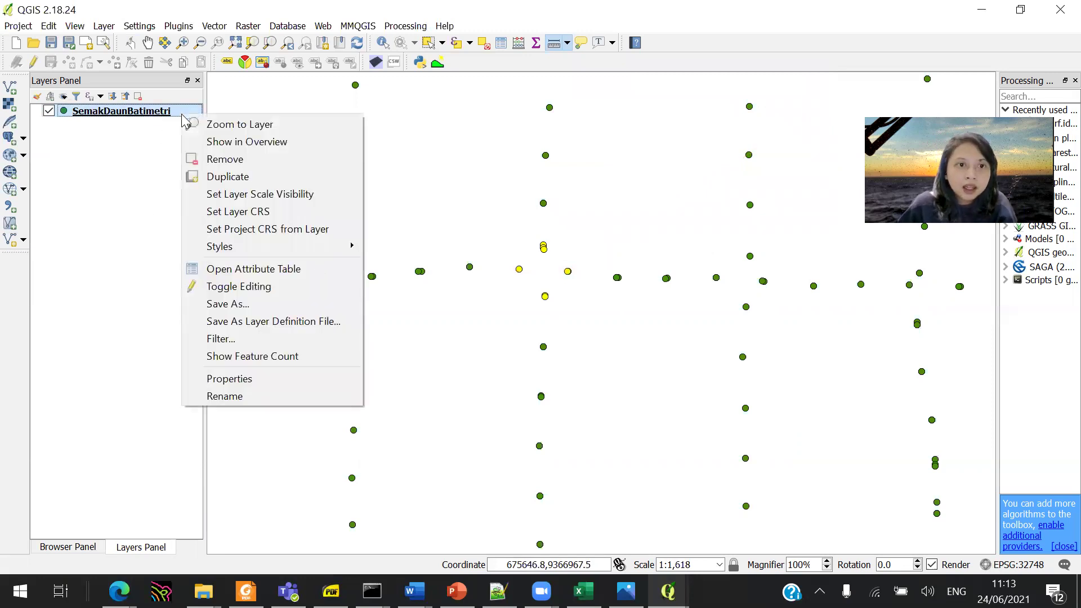
left_click(262, 273)
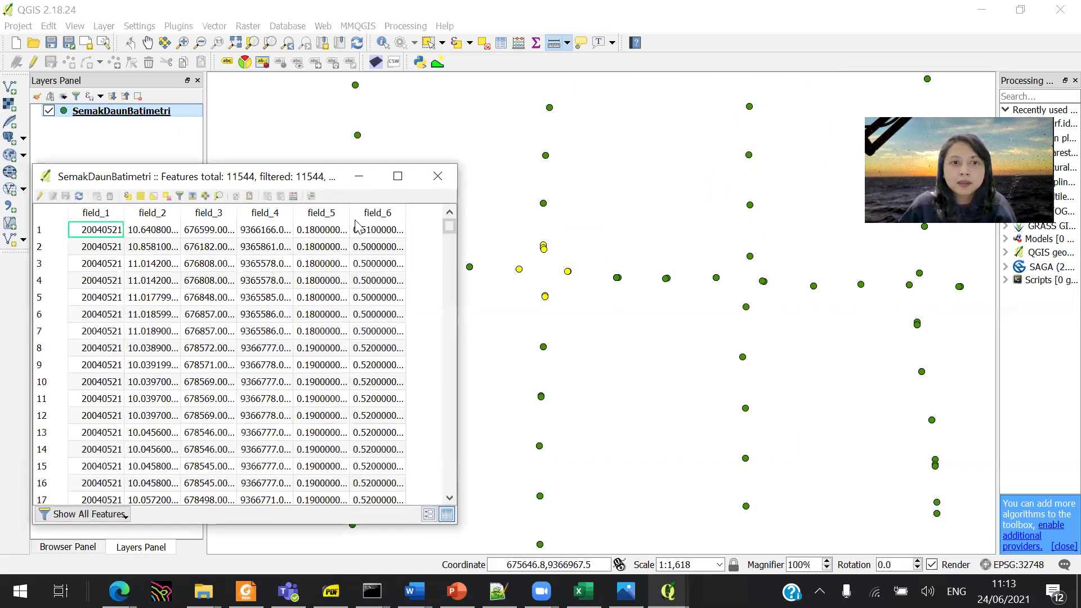
left_click_drag(303, 178, 311, 107)
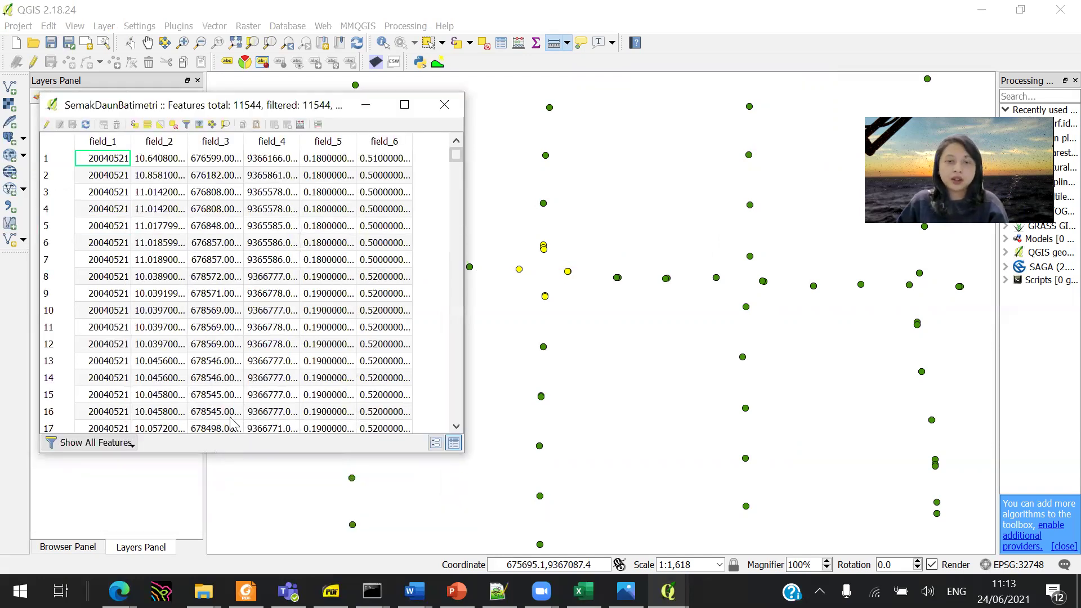
left_click(113, 444)
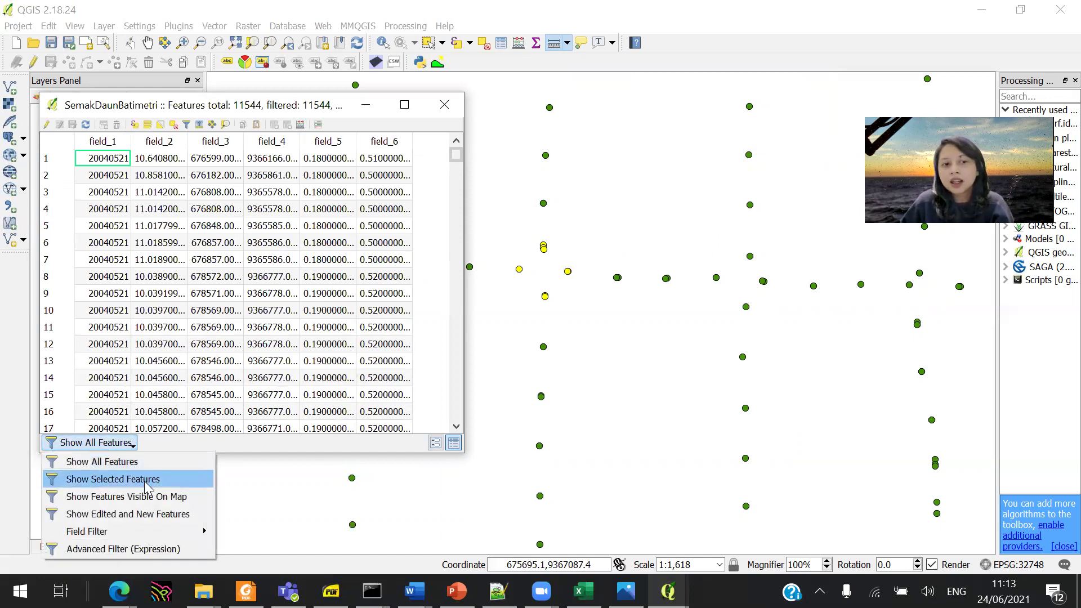
left_click(163, 482)
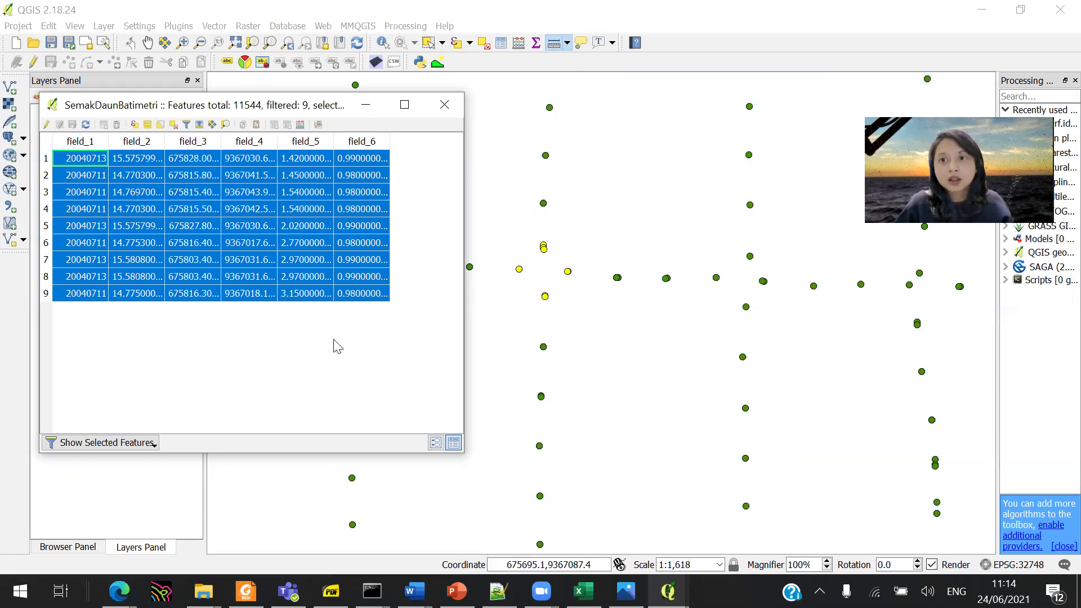
Try copying the last record's field_6 cell content into cell A1 of the blank Excel workbook, undo the paste and return to QGIS
right_click(339, 292)
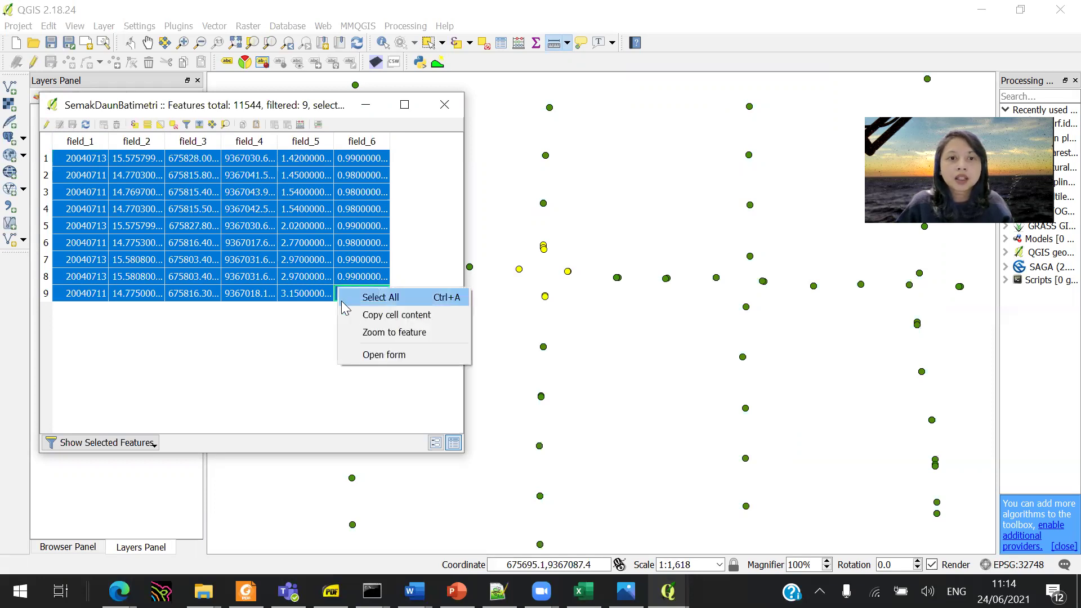
left_click(431, 314)
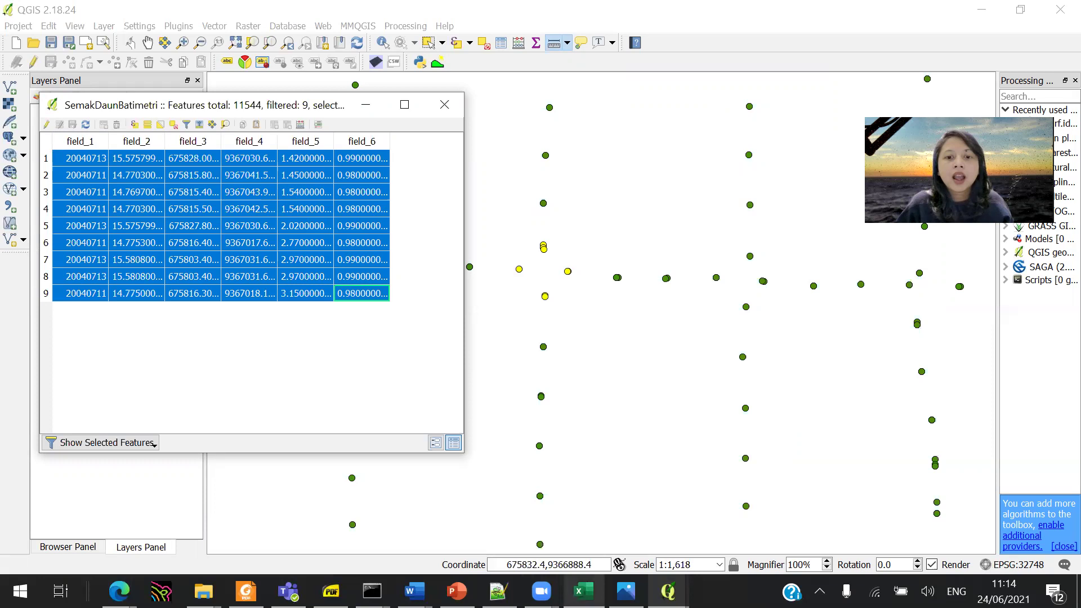
left_click(584, 591)
right_click(43, 194)
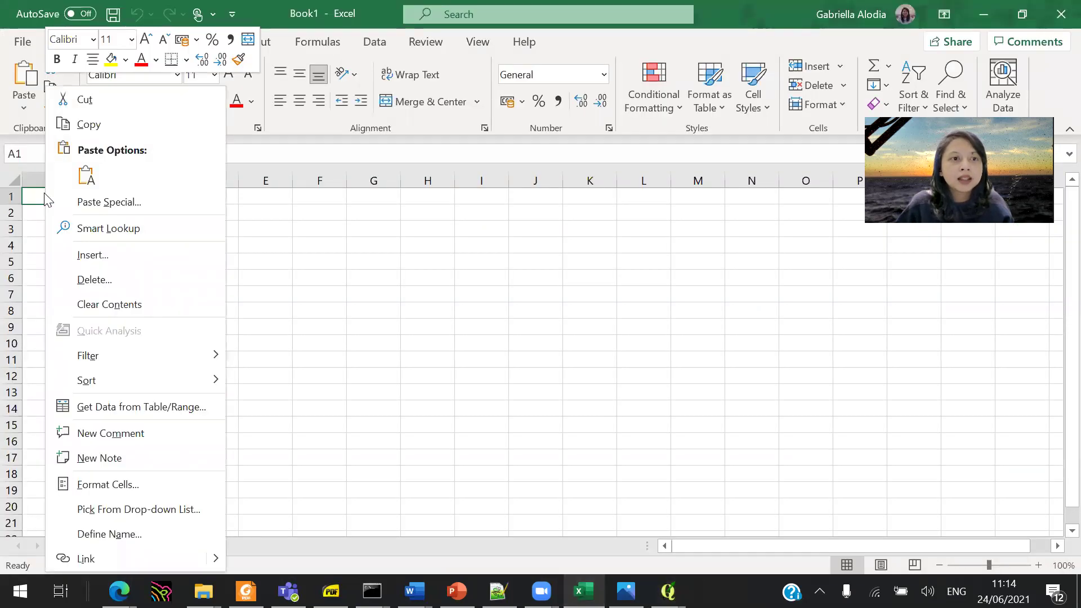
left_click(85, 175)
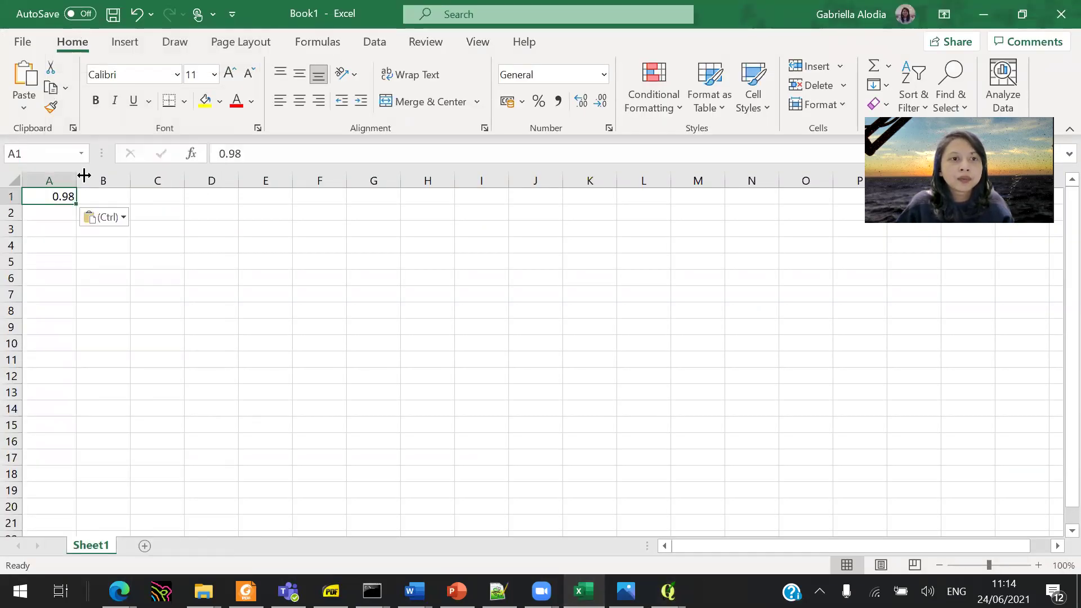
left_click(214, 293)
key("ctrl+z")
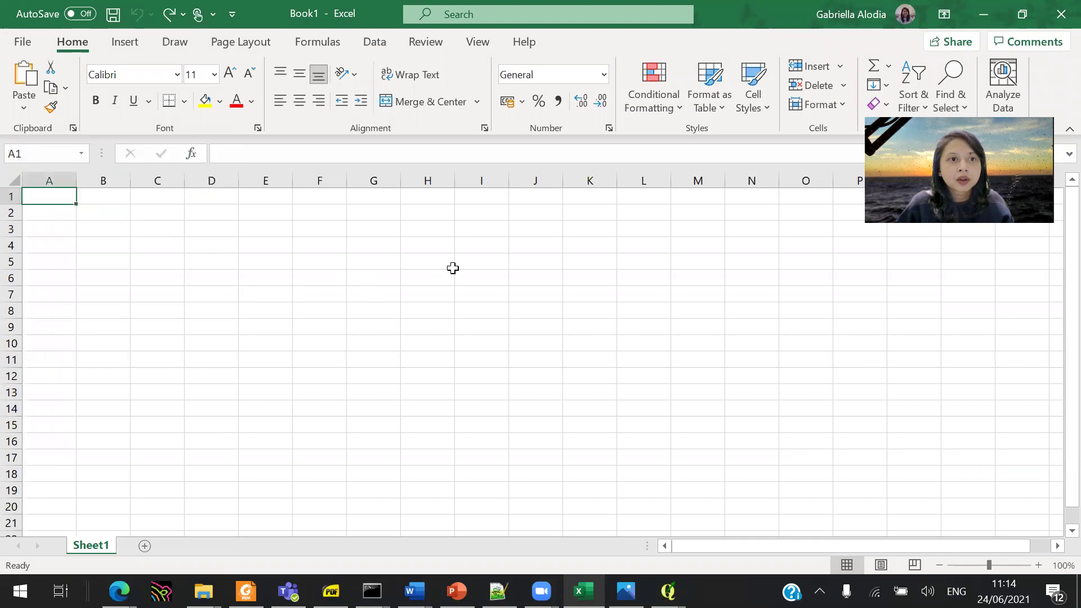
left_click(983, 11)
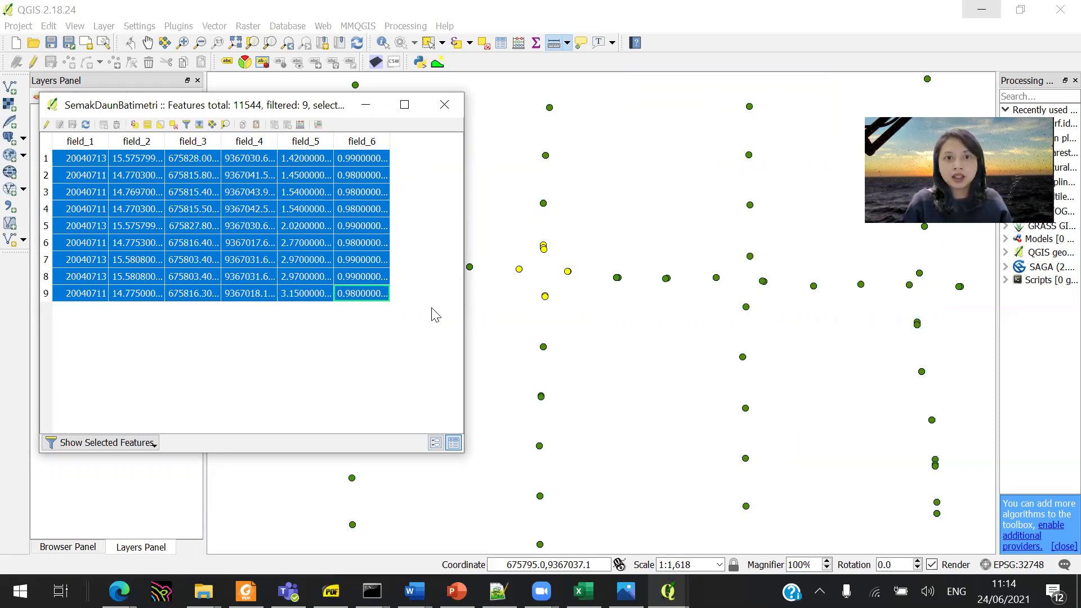
Paste the selected attribute records, including the field headers, into the blank Excel sheet starting at cell A1
left_click(583, 591)
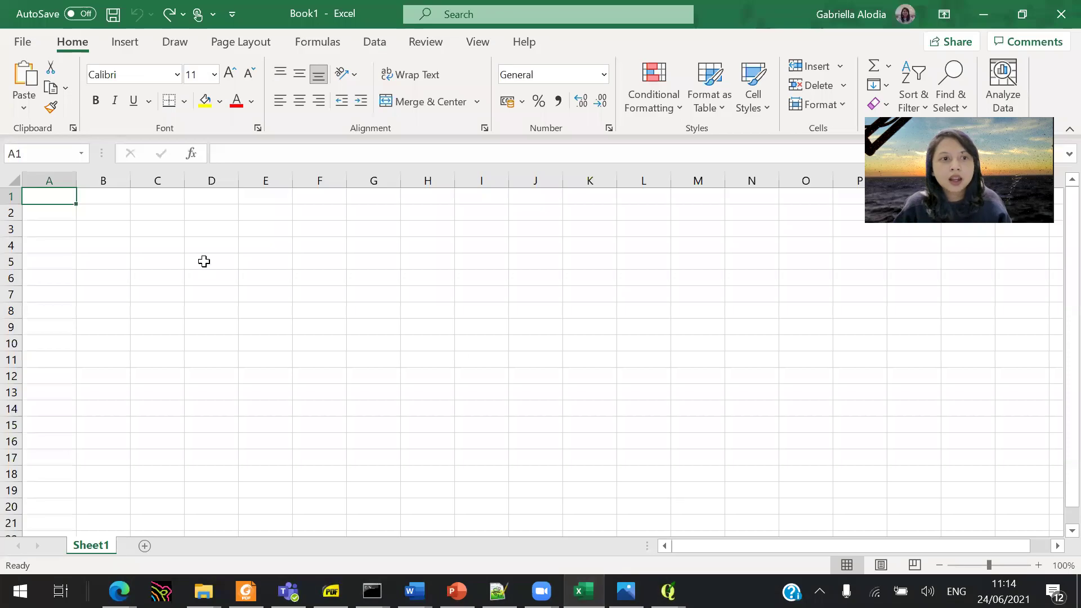
key("ctrl+v")
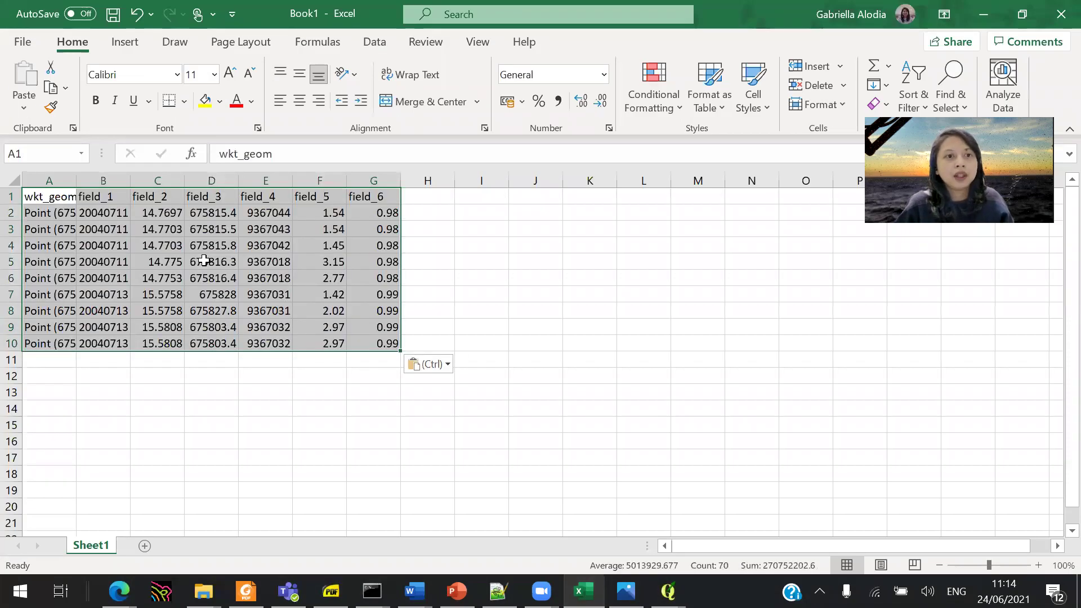
left_click_drag(617, 328, 616, 329)
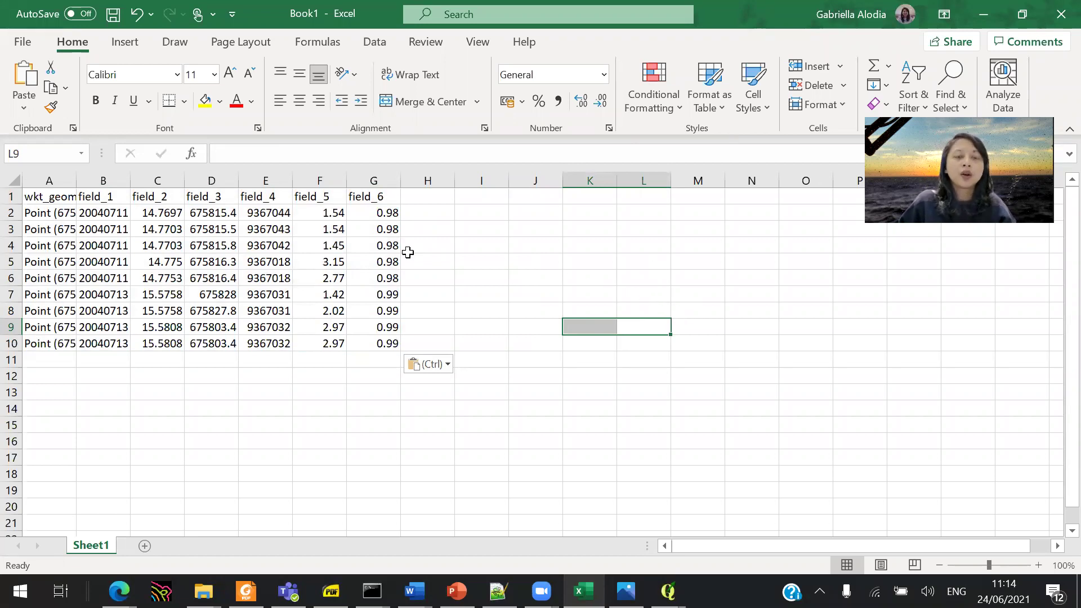
Enter =F2+G2 in cell H2 to sum field_5 and field_6, and fill the formula down to H10
left_click(429, 214)
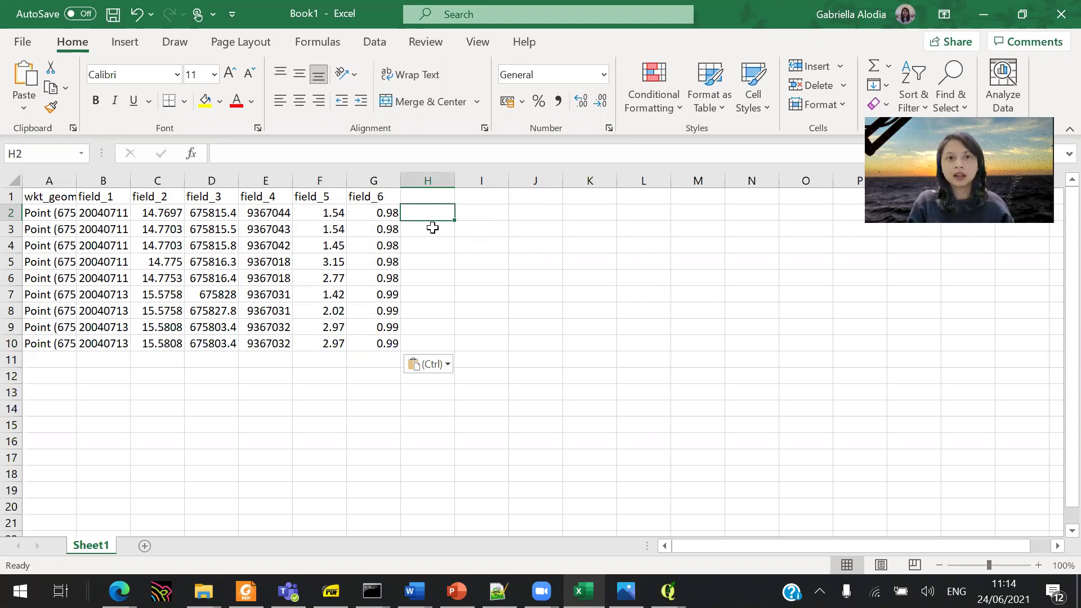
type("=")
key("Left")
key("Left")
type("+")
key("Left")
key("Return")
left_click(447, 213)
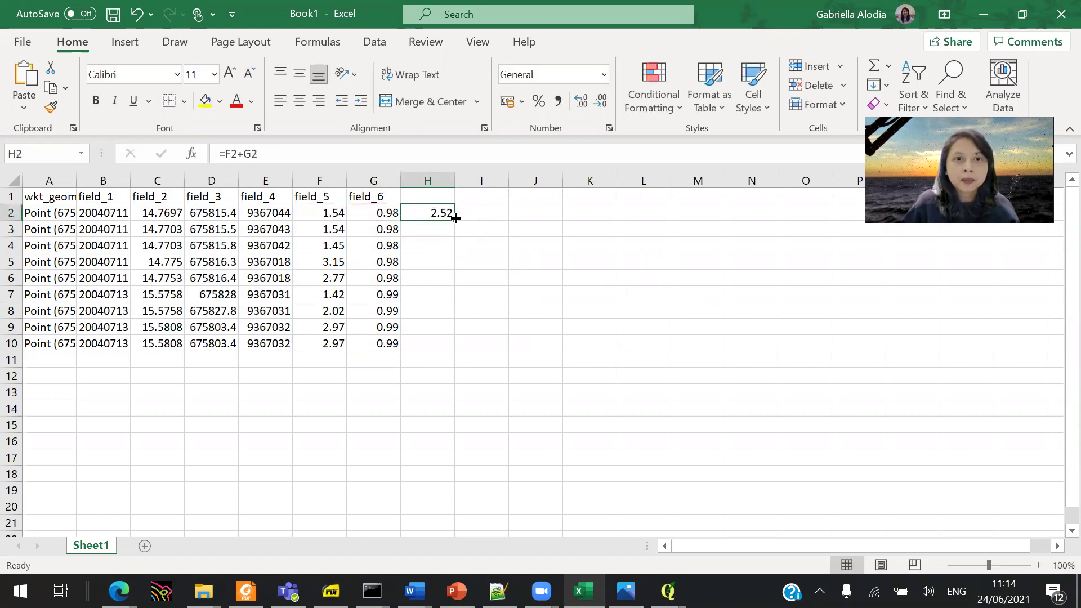
double_click(454, 221)
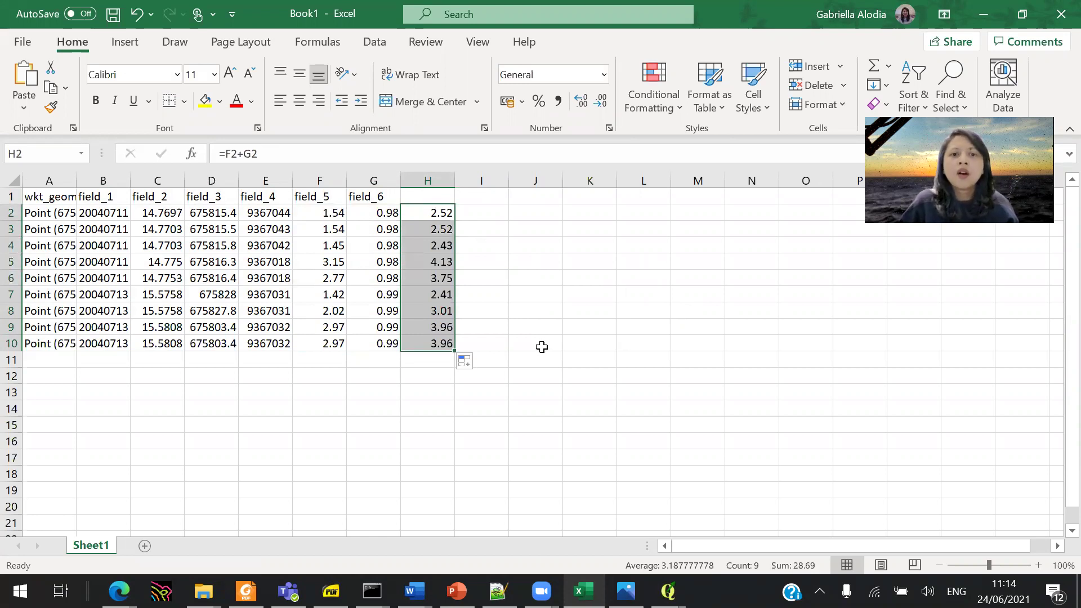
left_click(542, 346)
left_click_drag(448, 263, 448, 271)
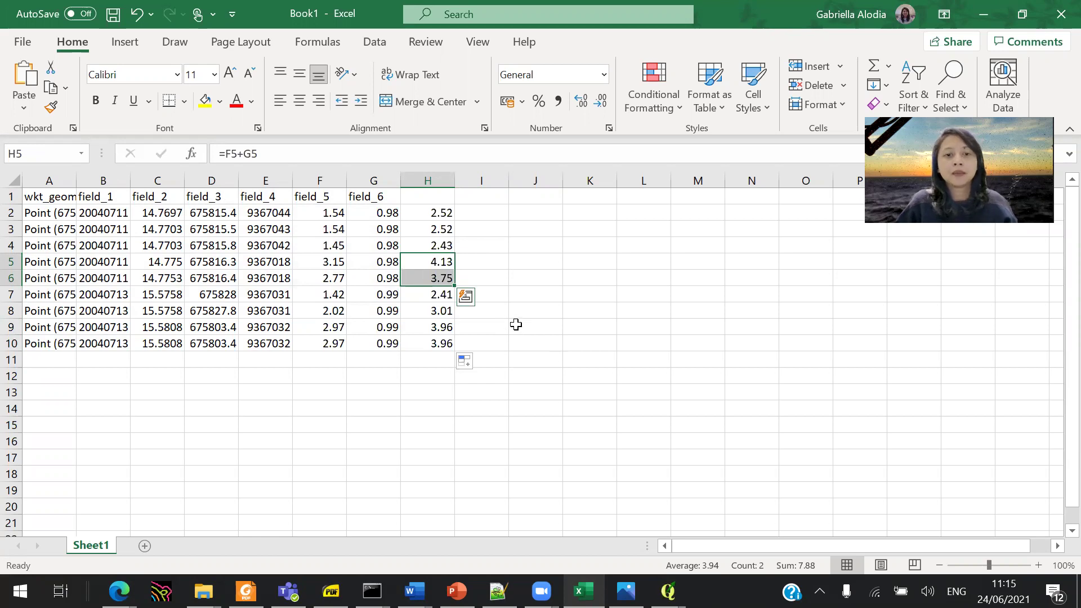
left_click(530, 339)
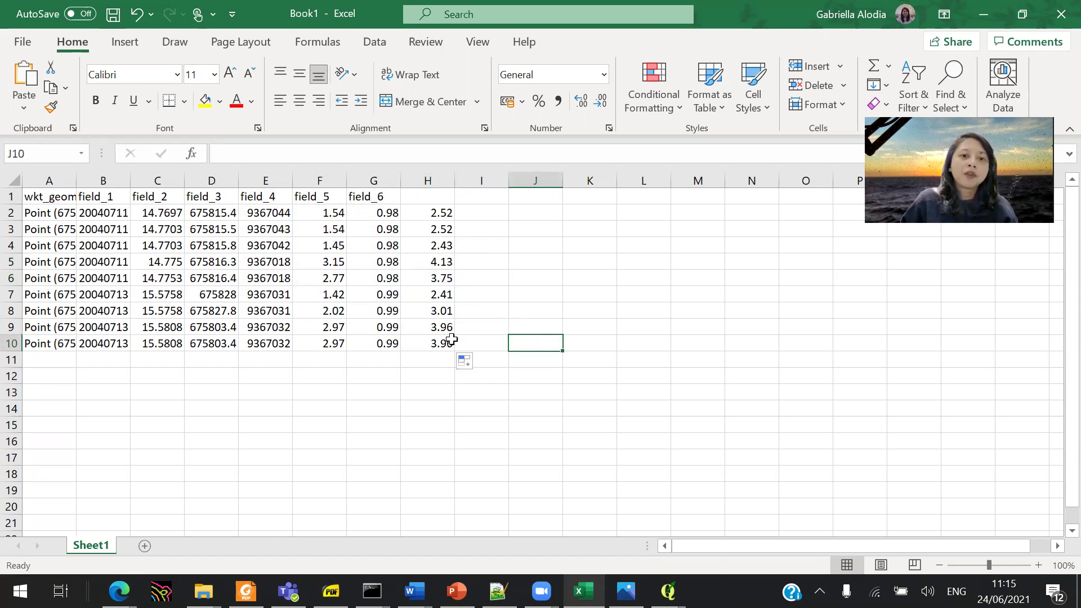
Insert a markers-only scatter chart of H2:H10, and shrink and place it beside the data around columns L to Q
left_click_drag(440, 341, 439, 212)
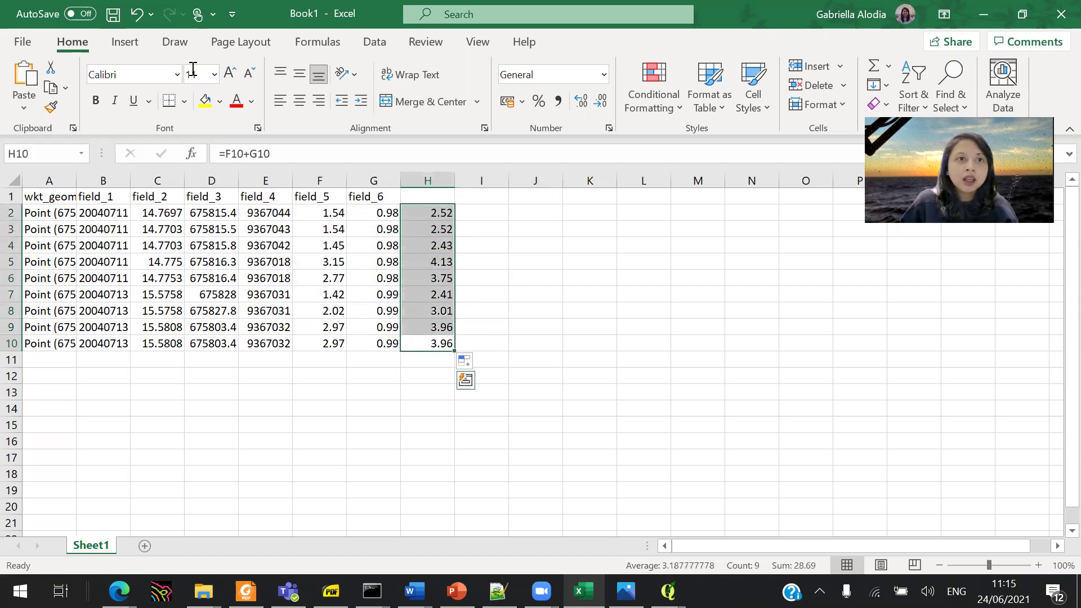
left_click(135, 40)
left_click(483, 107)
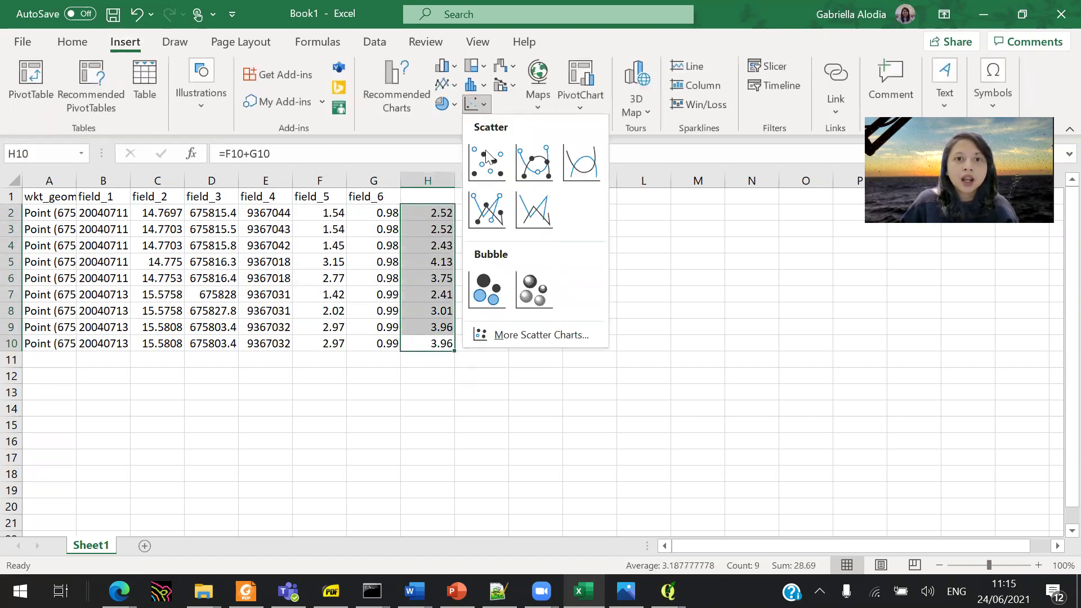
left_click(495, 166)
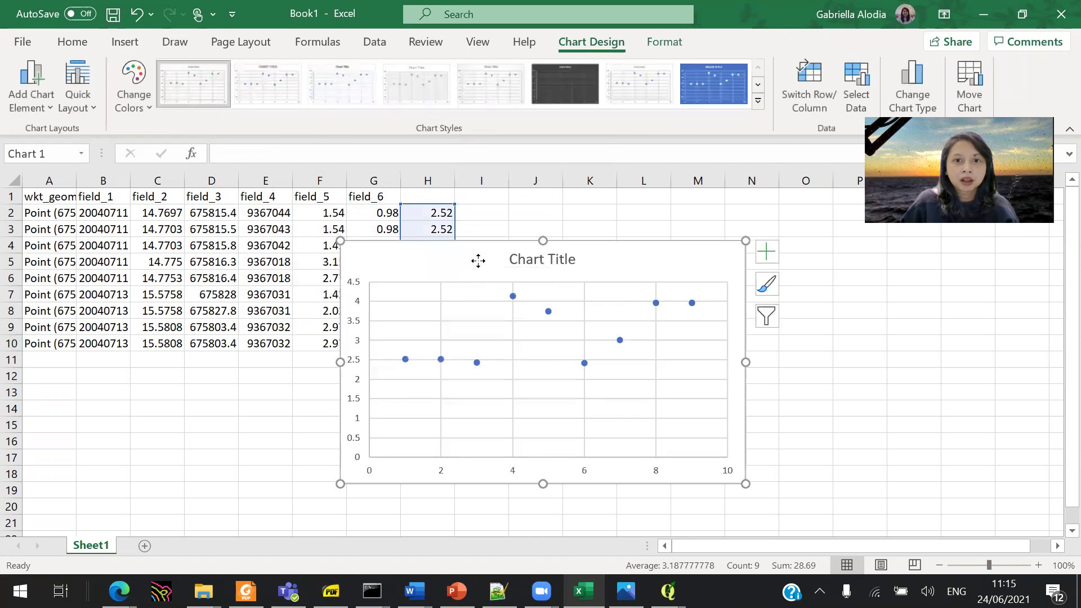
left_click_drag(480, 258, 679, 253)
left_click_drag(743, 232, 797, 223)
left_click_drag(1028, 293, 936, 290)
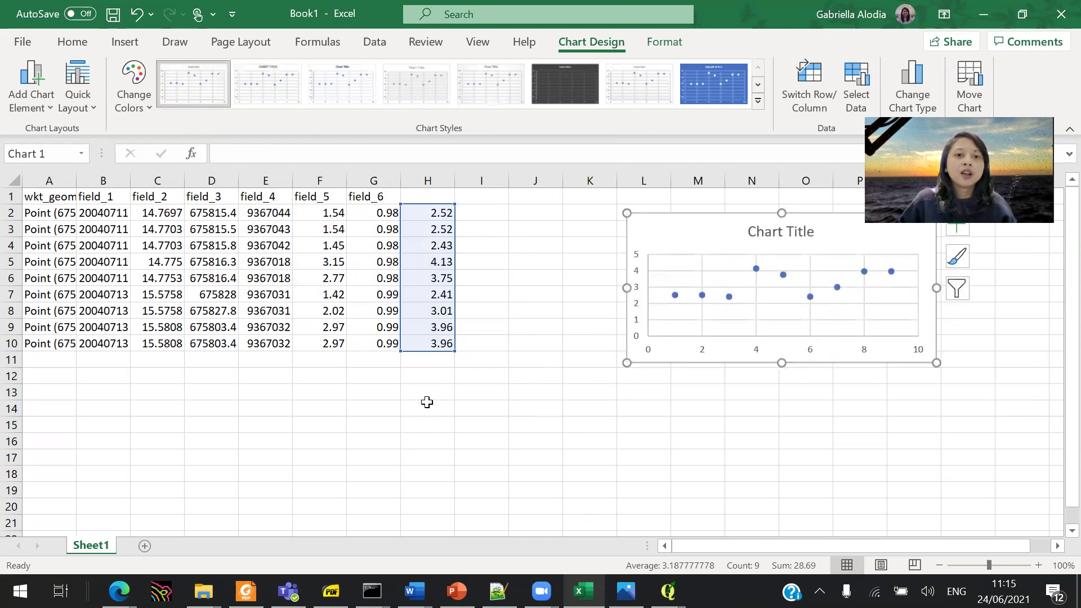
Arrange the Excel workbook side by side with the PowerPoint module presentation, with Excel in the left half
left_click(384, 373)
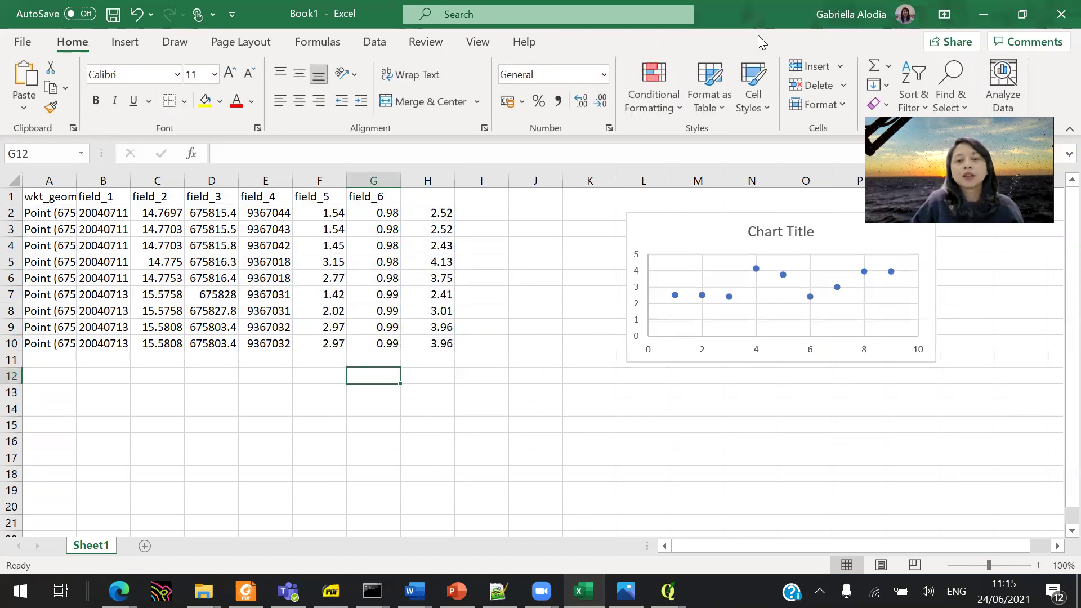
key("super+Left")
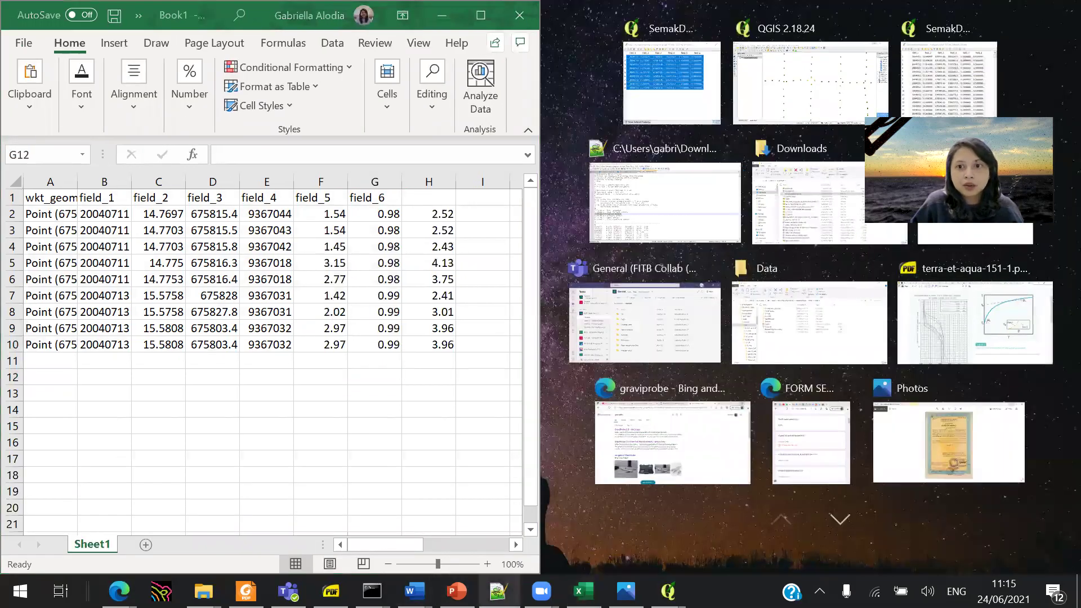
key("Right")
key("Return")
left_click(456, 591)
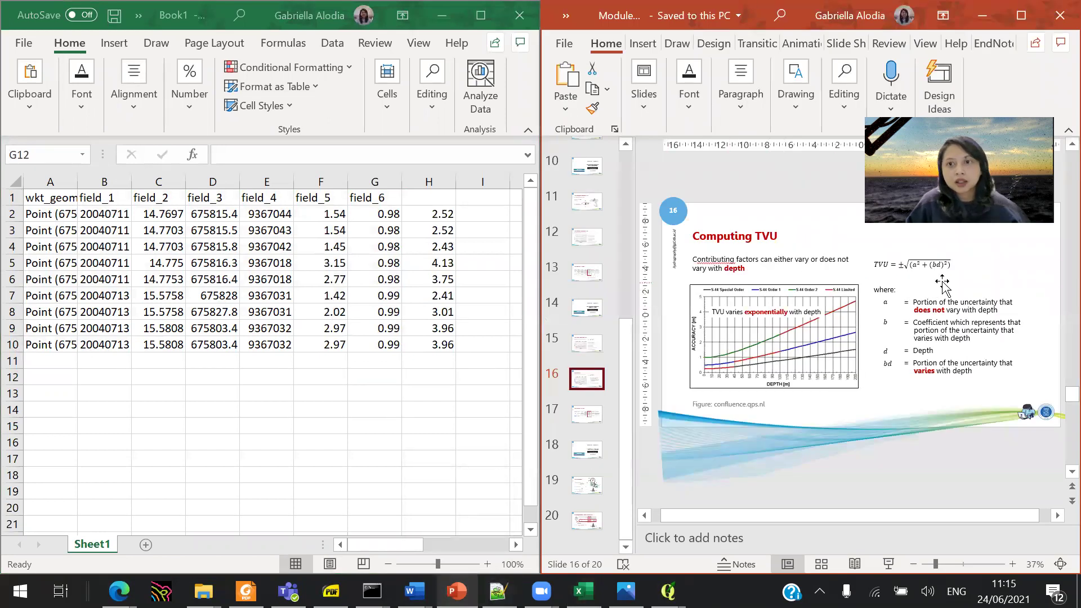
Show slide 19, TVU at line crossing, in PowerPoint and enlarge it to 50% so its formulas are readable
left_click(594, 418)
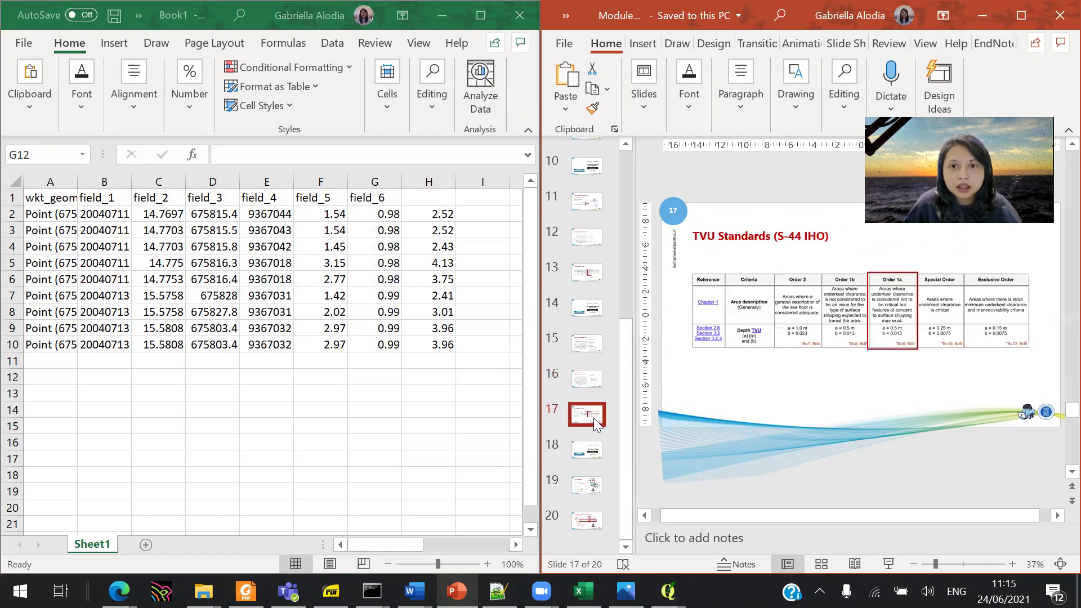
left_click(592, 490)
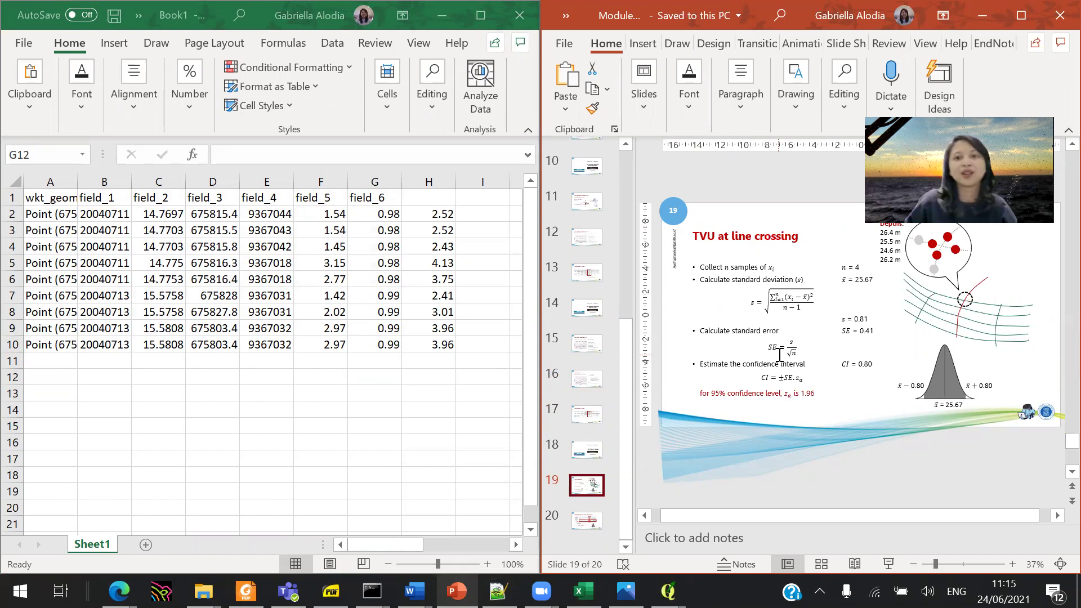
scroll(823, 354, "up", 2)
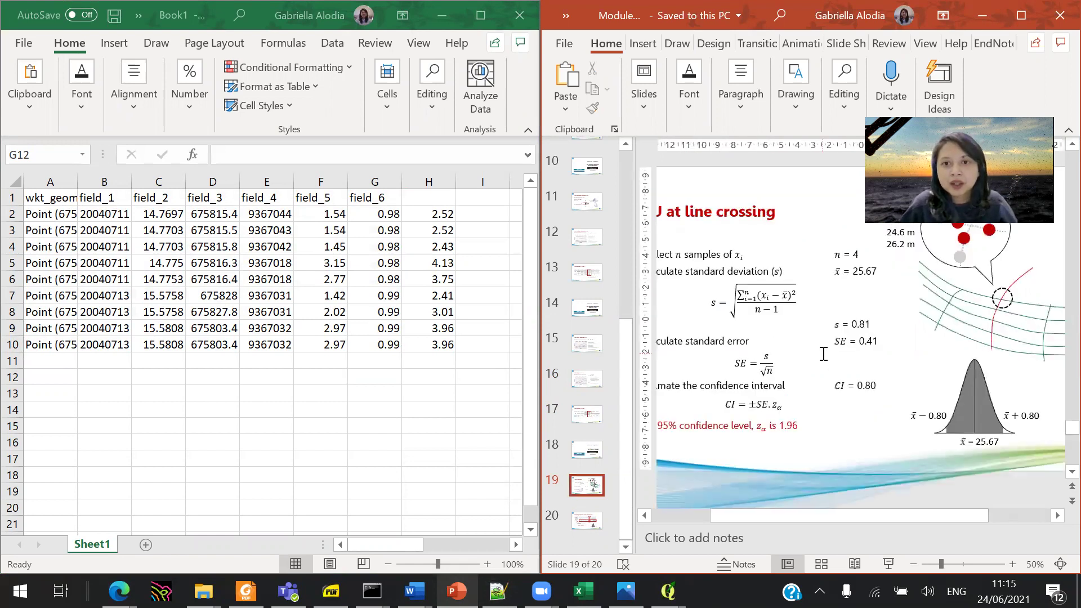
left_click_drag(877, 516, 831, 509)
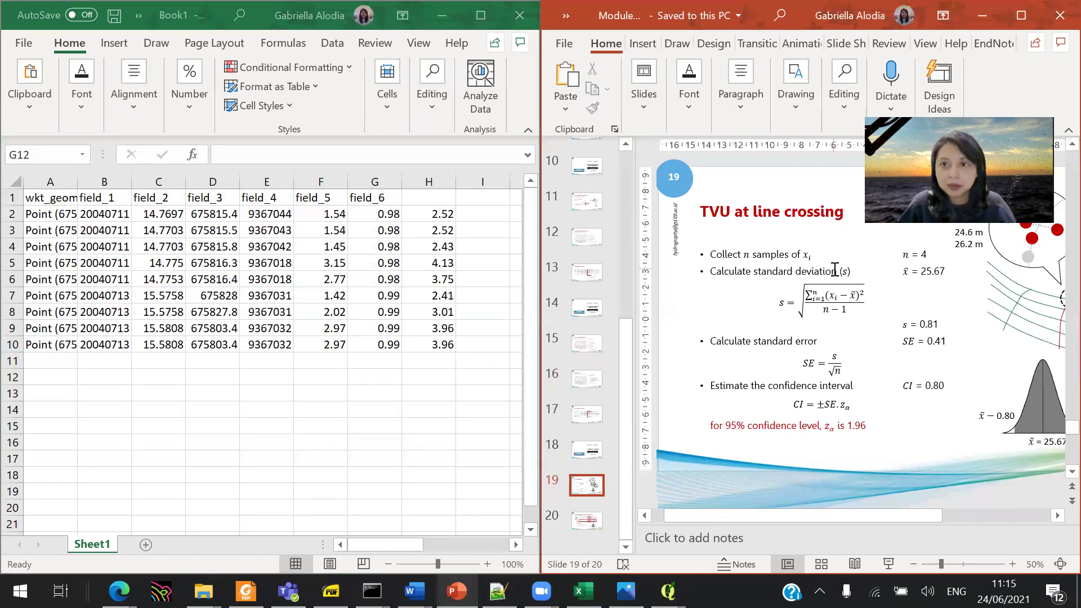
Label cell G12 as n in the Excel sheet and count the values of H2:H10 in H12
left_click(422, 376)
left_click(429, 378)
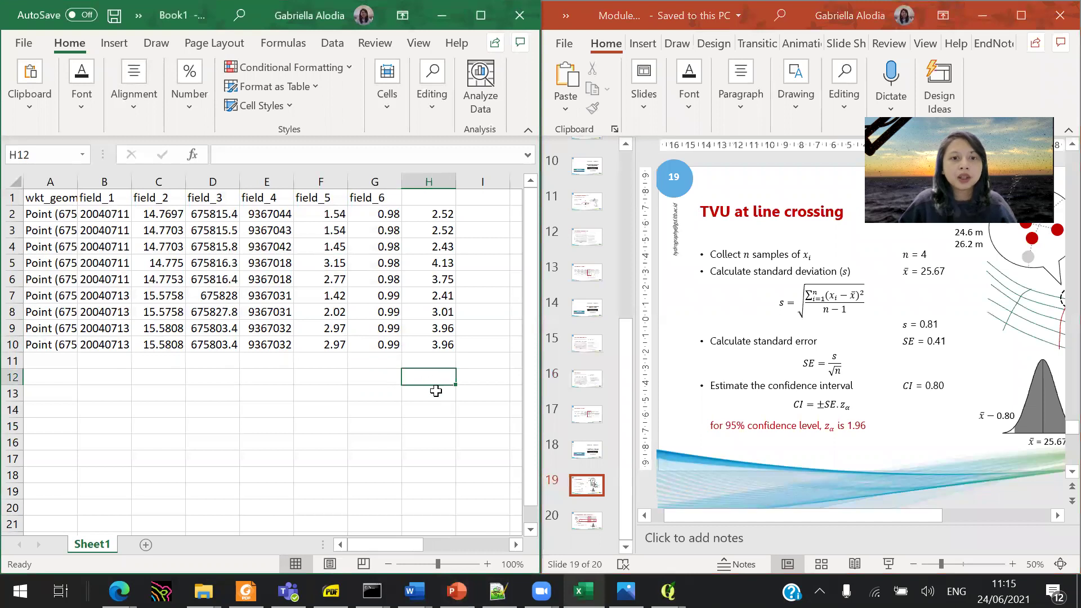
key("Left")
type("N")
key("Tab")
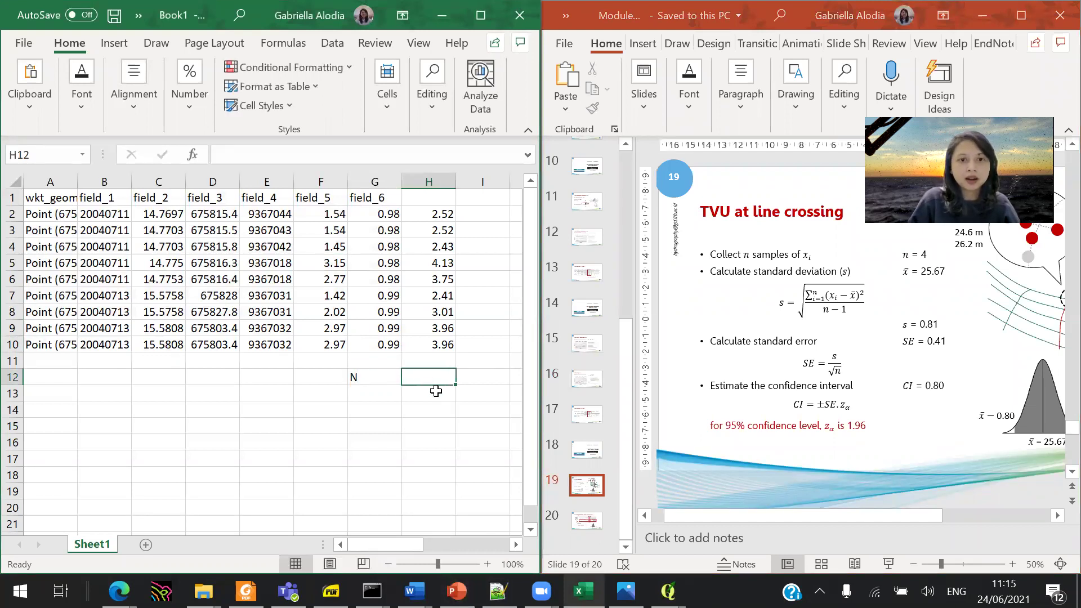
key("Left")
type("n")
key("Tab")
type("=count(")
key("Up")
key("Up")
key("ctrl+shift+Up")
key("Return")
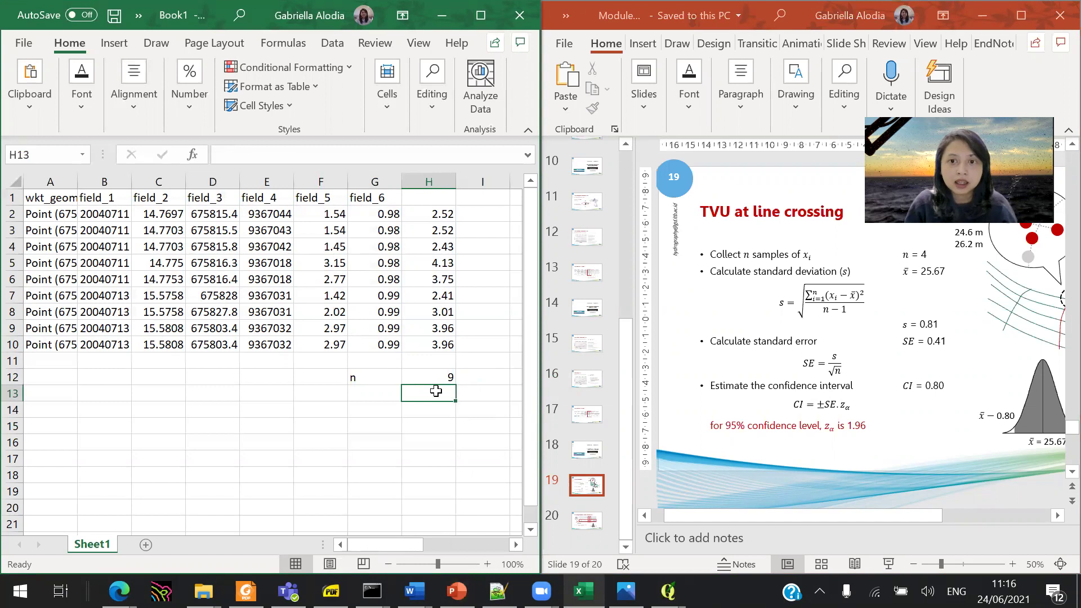
Label cell G13 as x-bar and enter =average(H2:H10) in H13
key("Left")
type("x-bar")
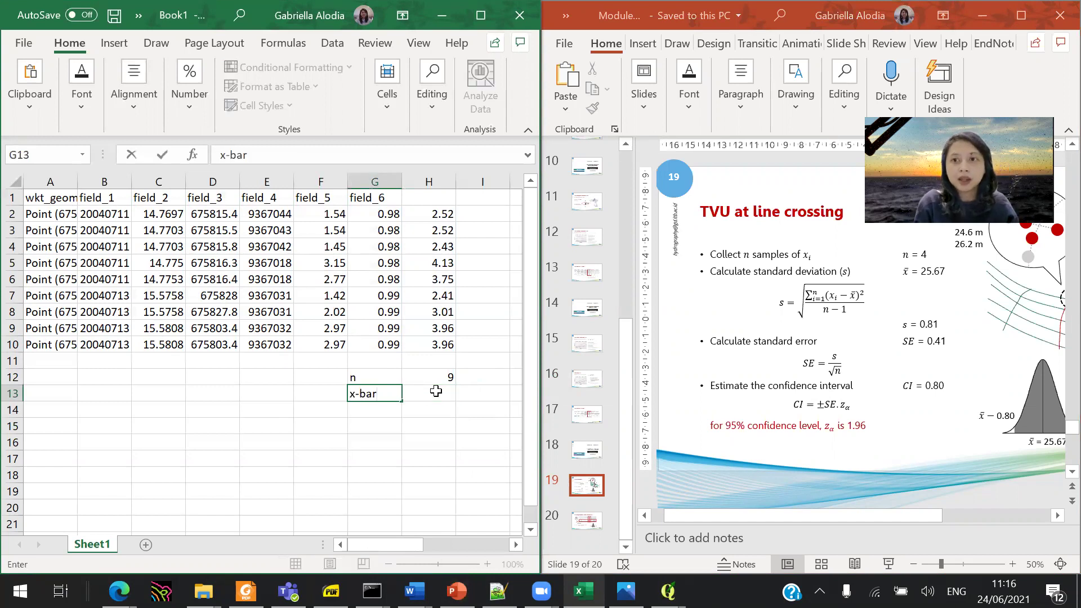
key("Tab")
type("=ava")
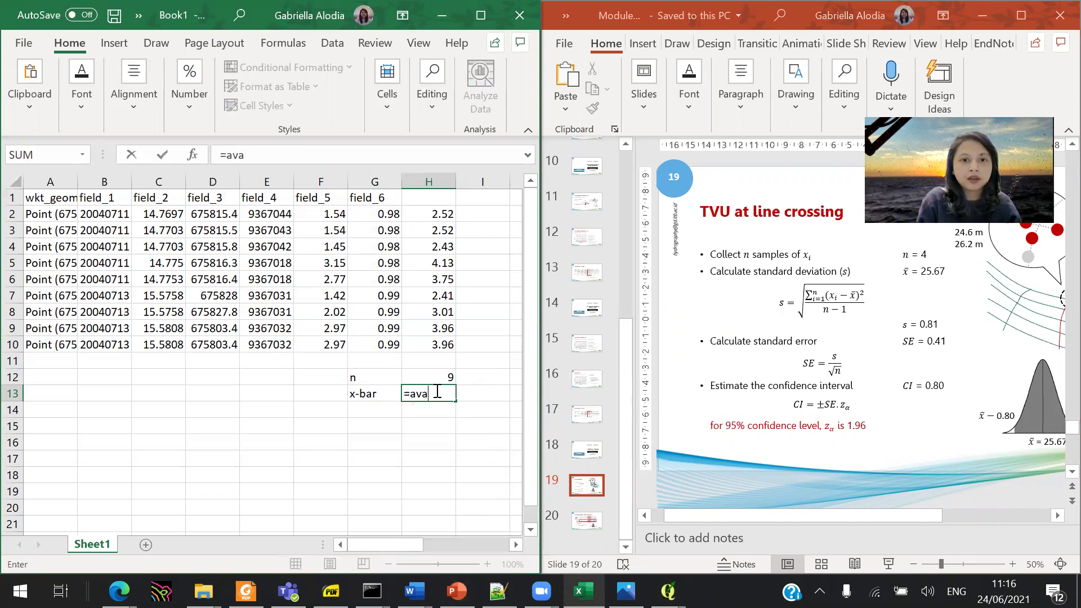
key("BackSpace")
type("erage(")
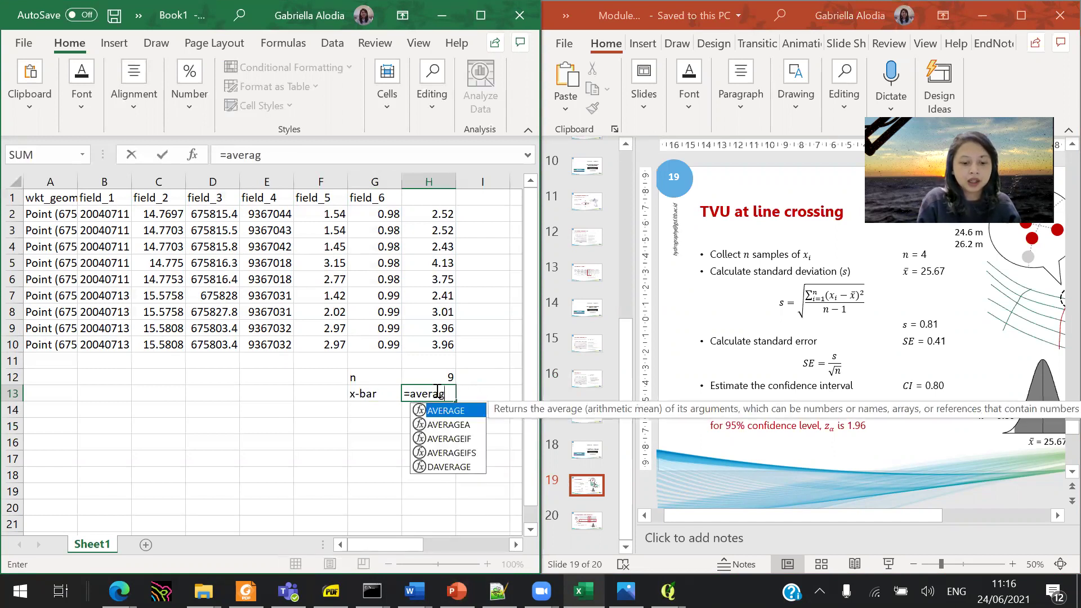
key("Up")
key("Up")
key("Up")
key("ctrl+shift+Up")
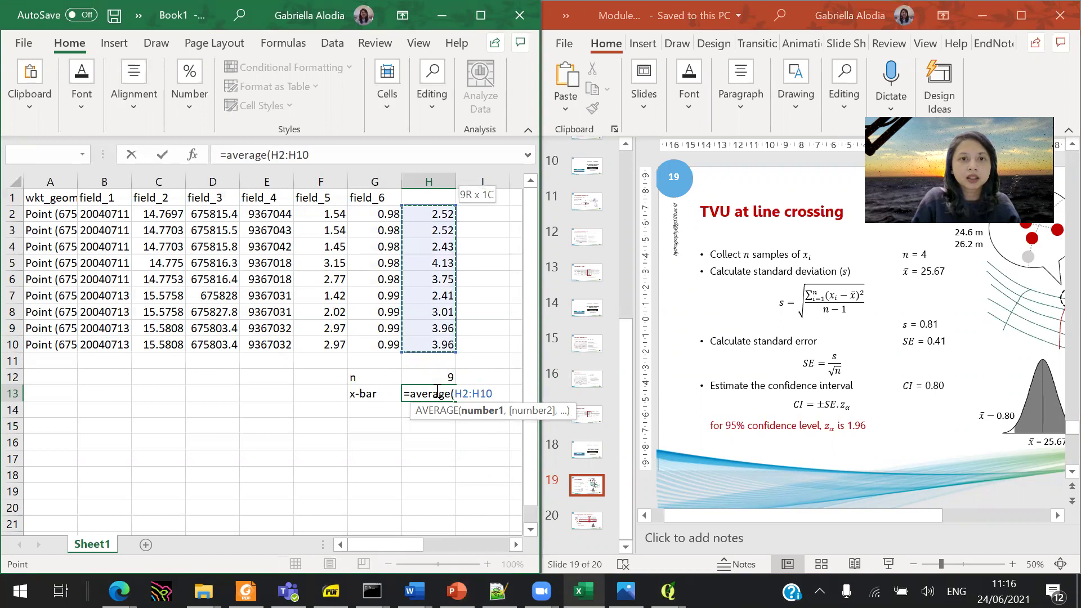
key("Return")
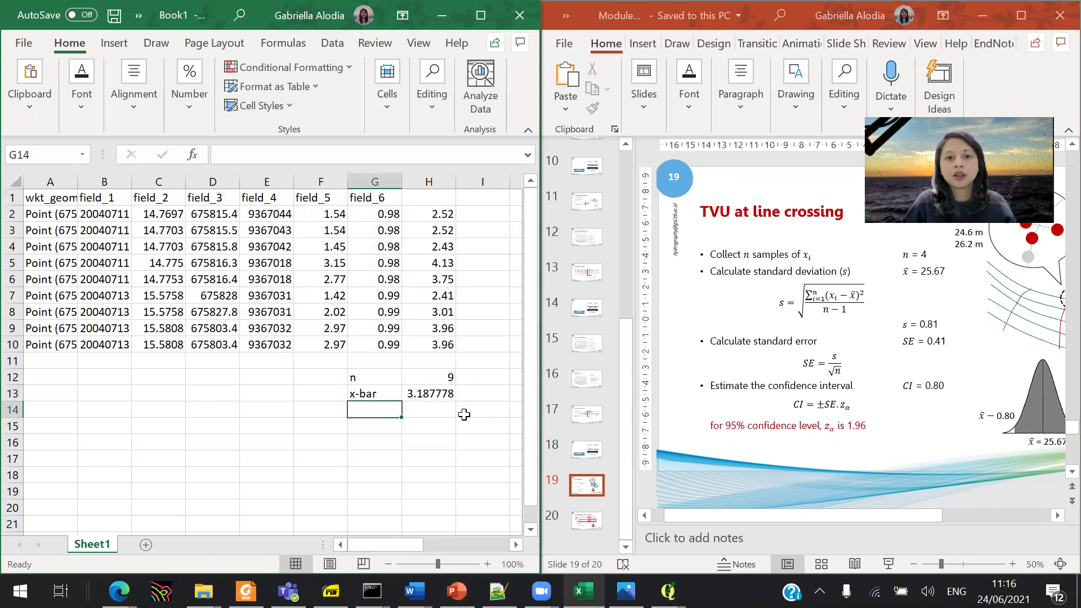
Format column H as Number with 2 decimal places and select the summed values in H2:H10
left_click(443, 182)
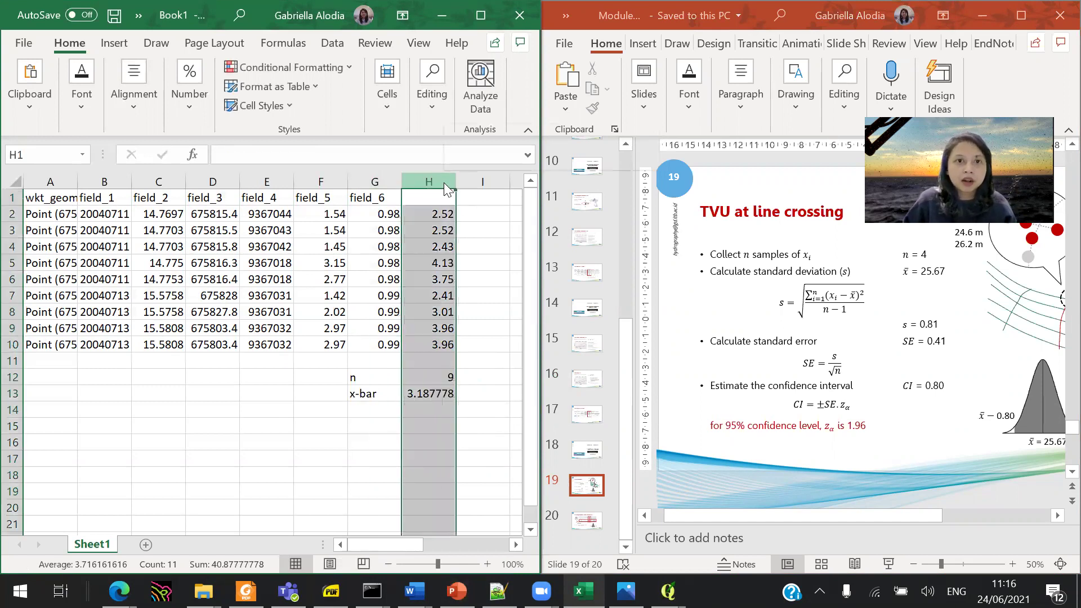
right_click(445, 185)
left_click(509, 403)
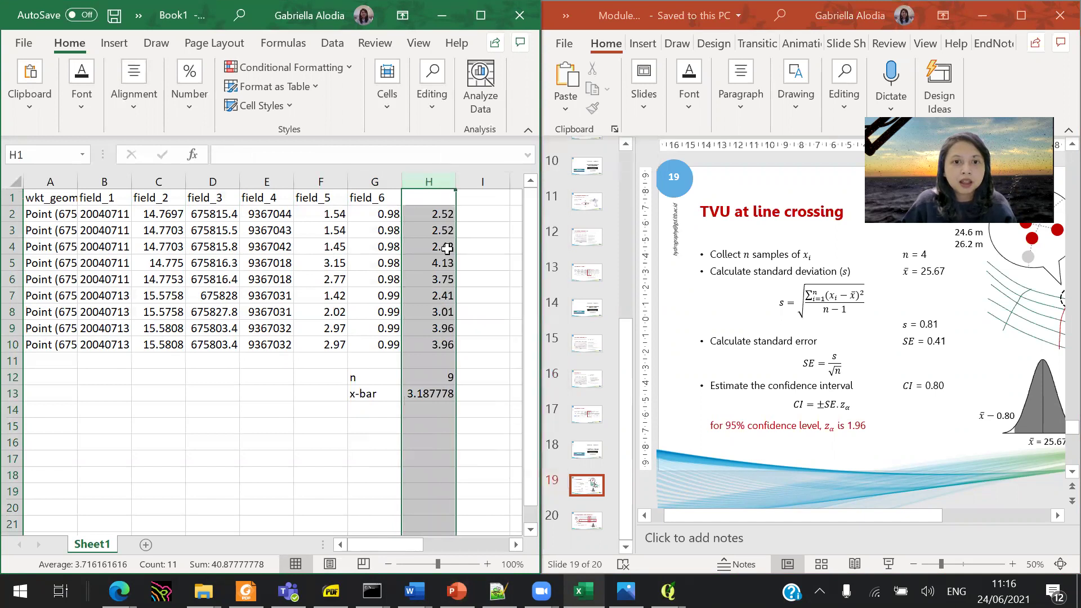
left_click(374, 229)
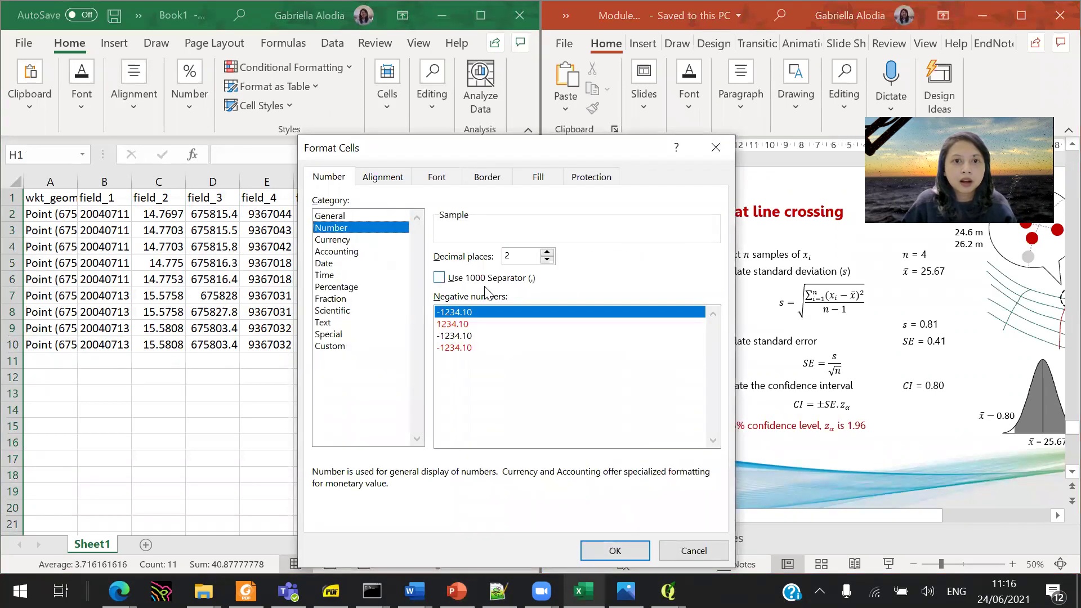
left_click(614, 550)
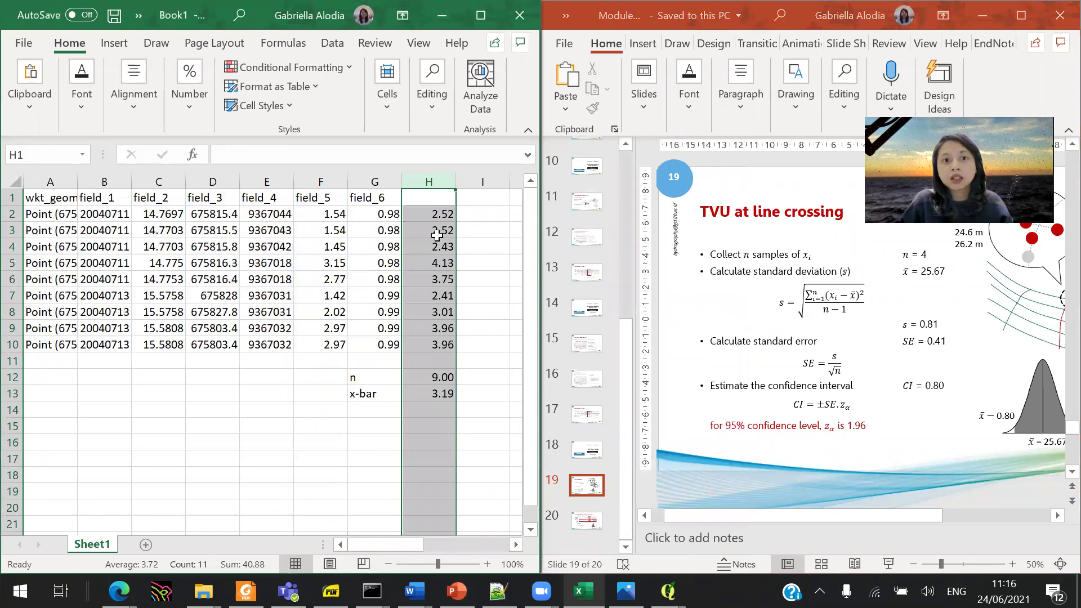
left_click_drag(444, 219, 447, 341)
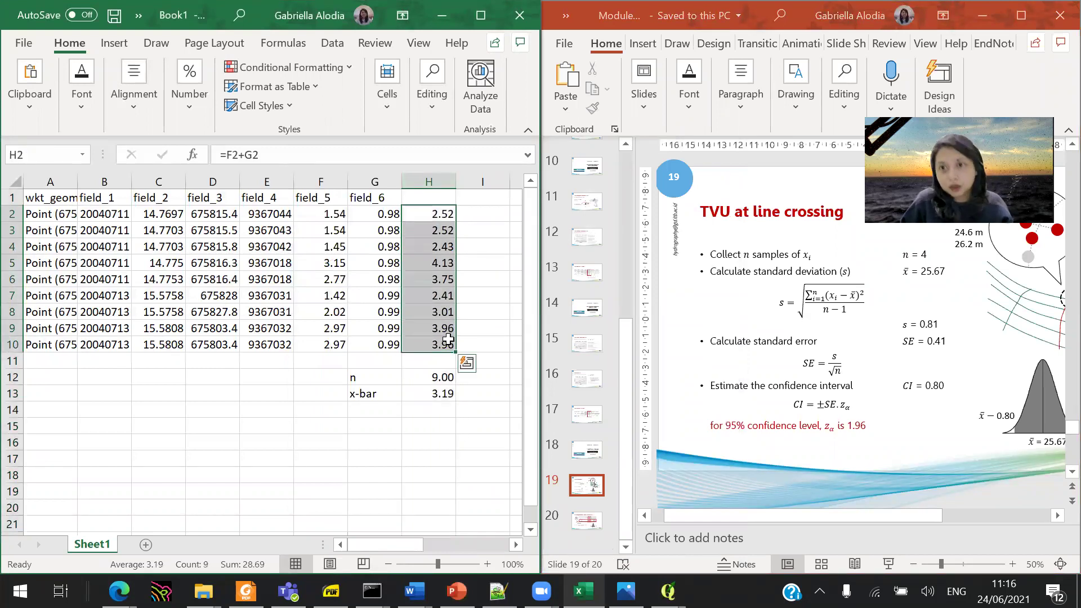
Label cell G14 as s and highlight the xᵢ − x̄ term of the slide's standard deviation formula
left_click(377, 413)
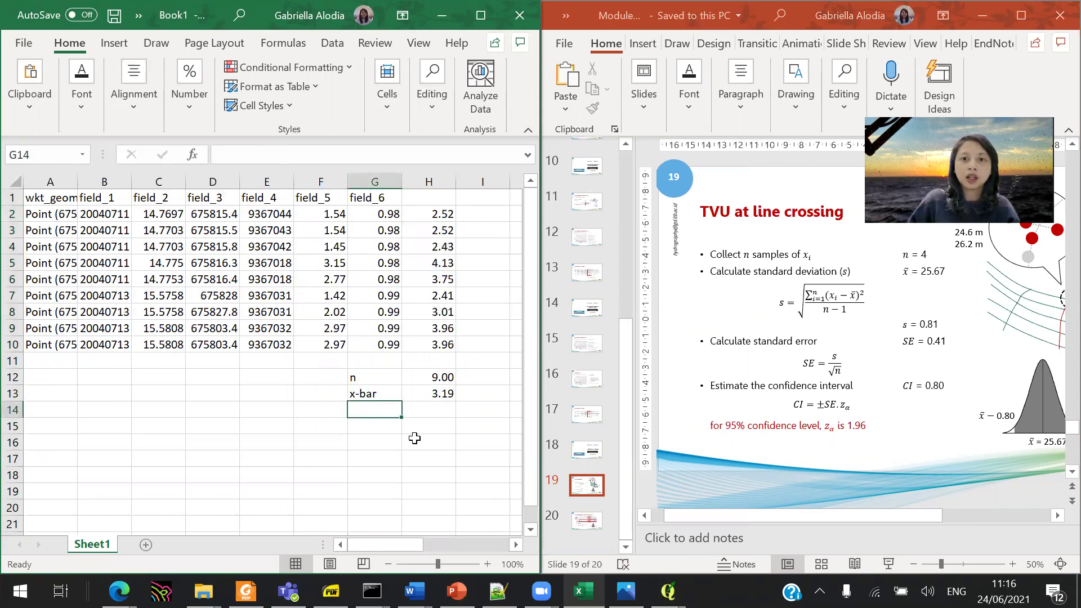
type("s")
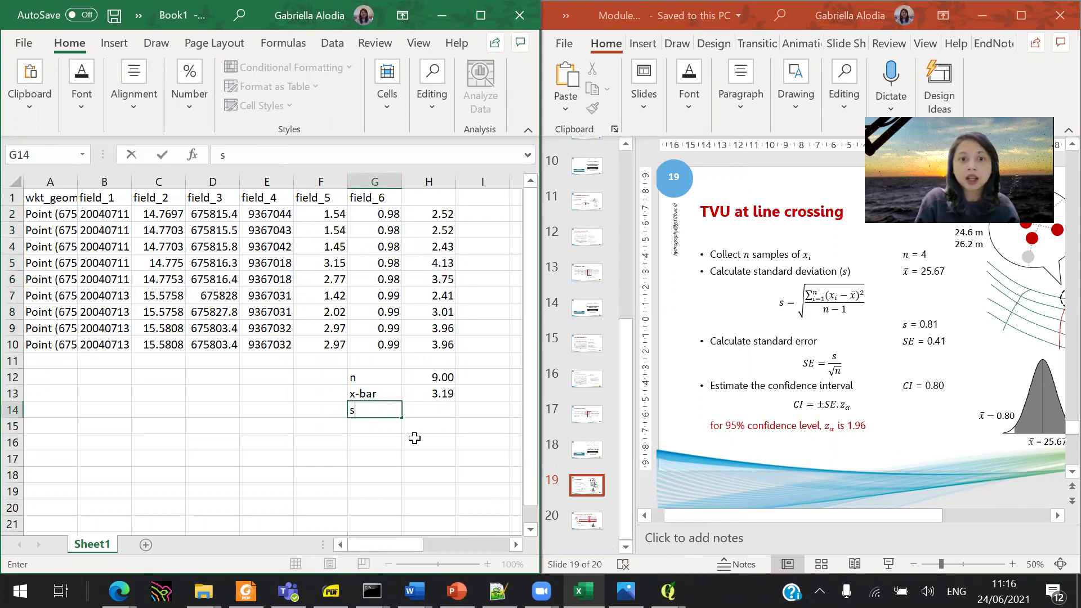
key("Tab")
key("Tab")
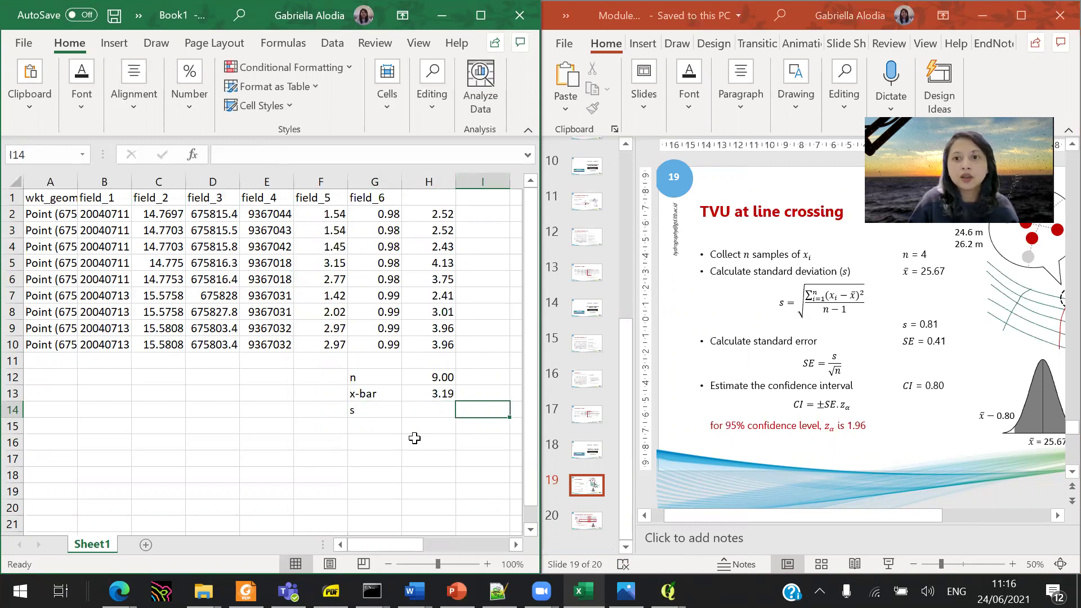
left_click(833, 298)
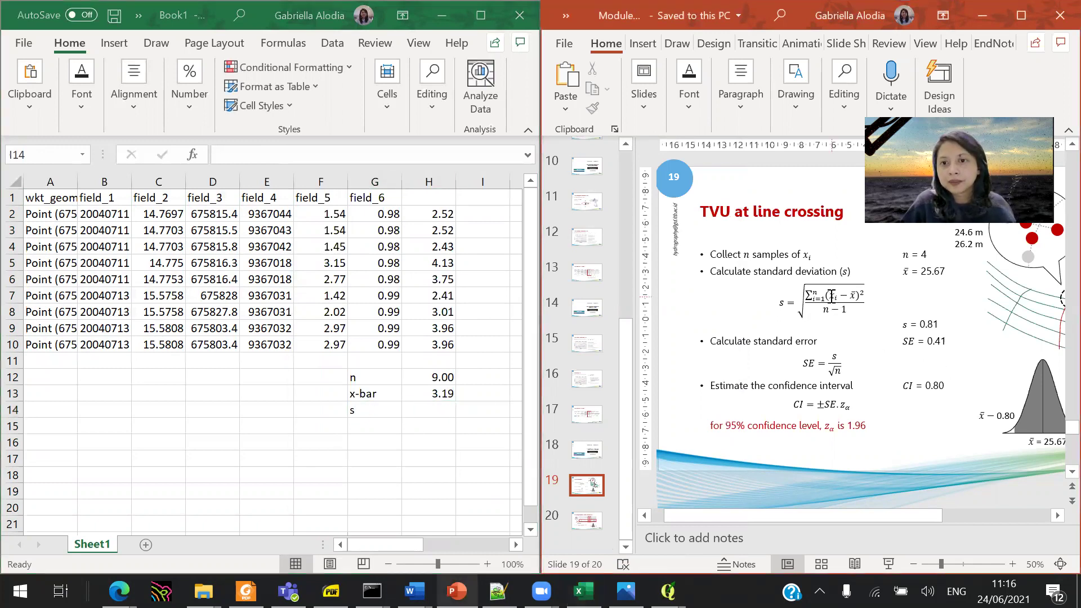
left_click_drag(831, 296, 855, 298)
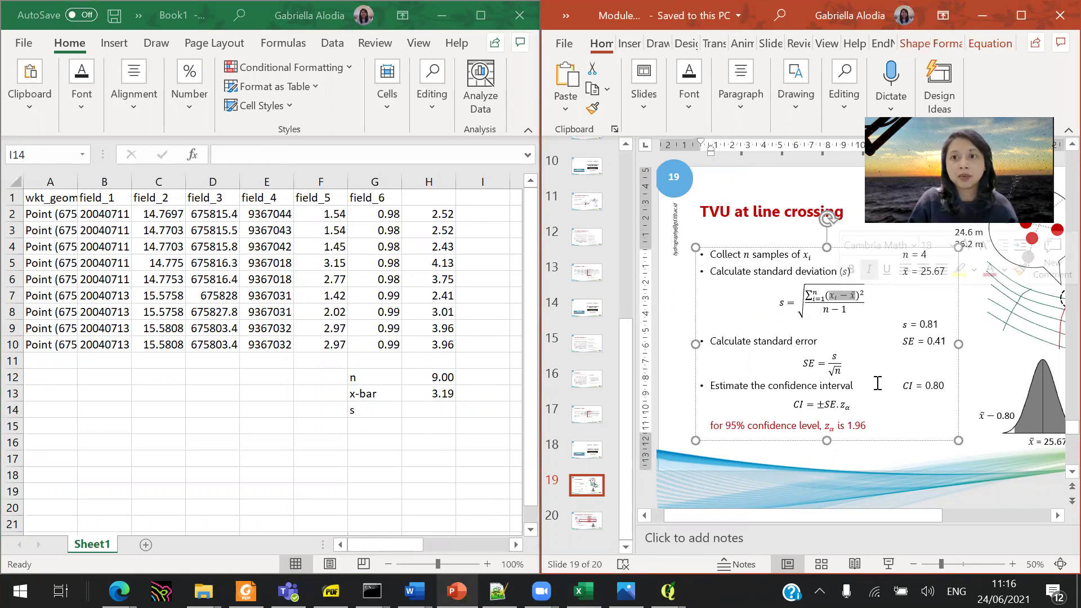
Enter =H2-$H$13 in cell I2 to subtract the mean from the first value, with the mean's reference absolute
left_click(496, 213)
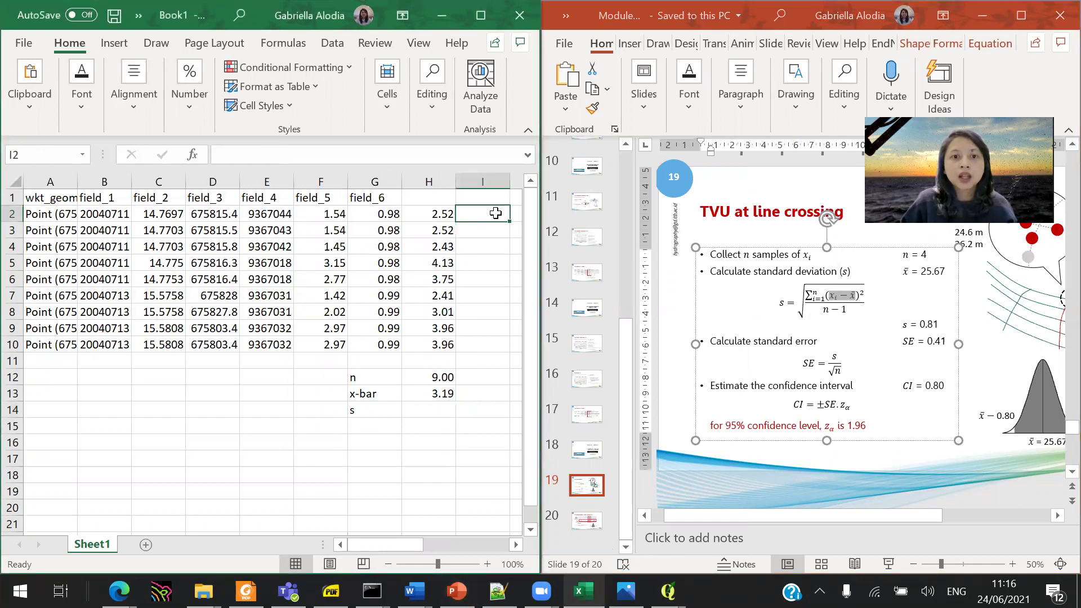
type("=")
key("Left")
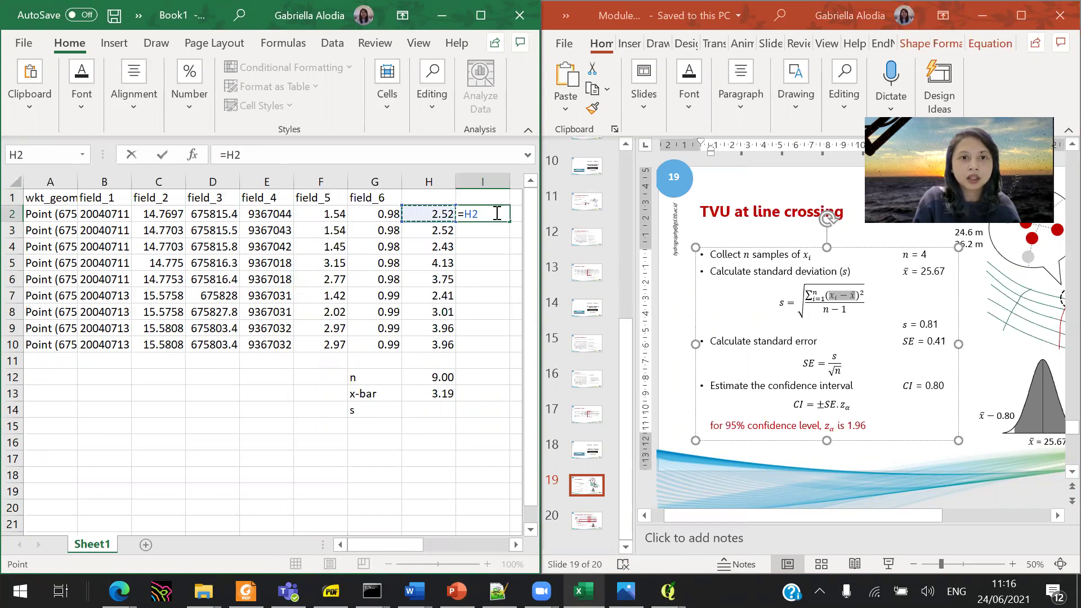
type("-")
key("Down")
key("Down")
key("Down")
key("Down")
key("Down")
key("Down")
key("Down")
key("Down")
key("Down")
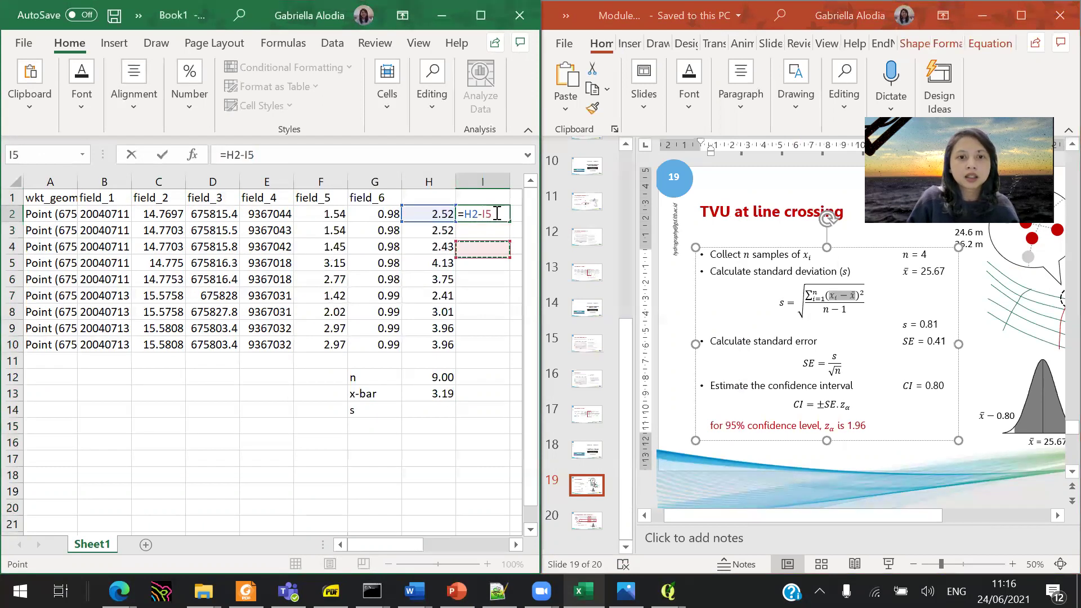
key("Down")
key("Down")
key("Left")
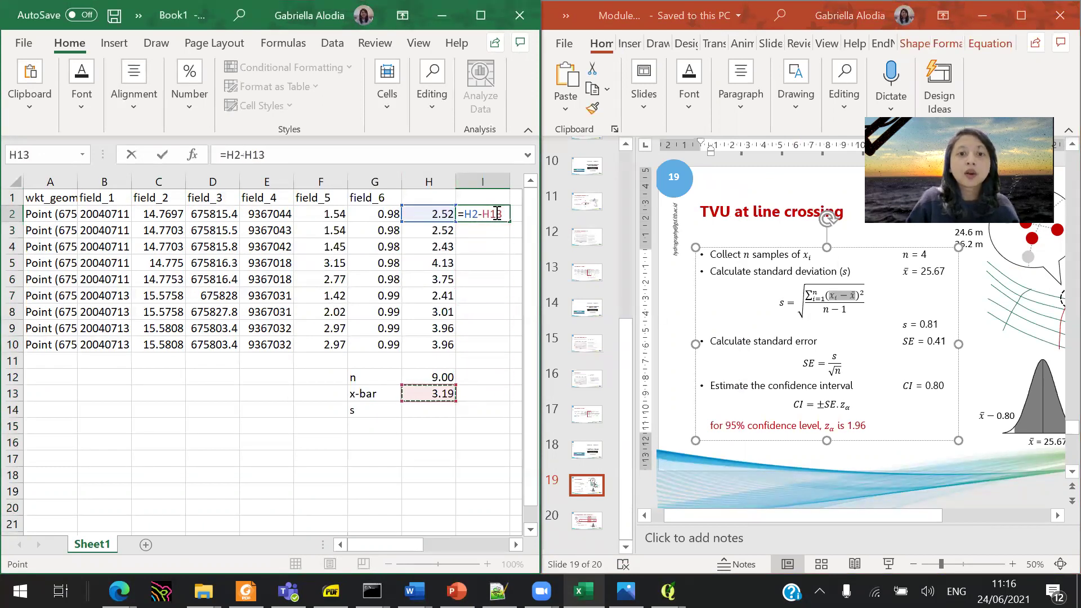
left_click(244, 154)
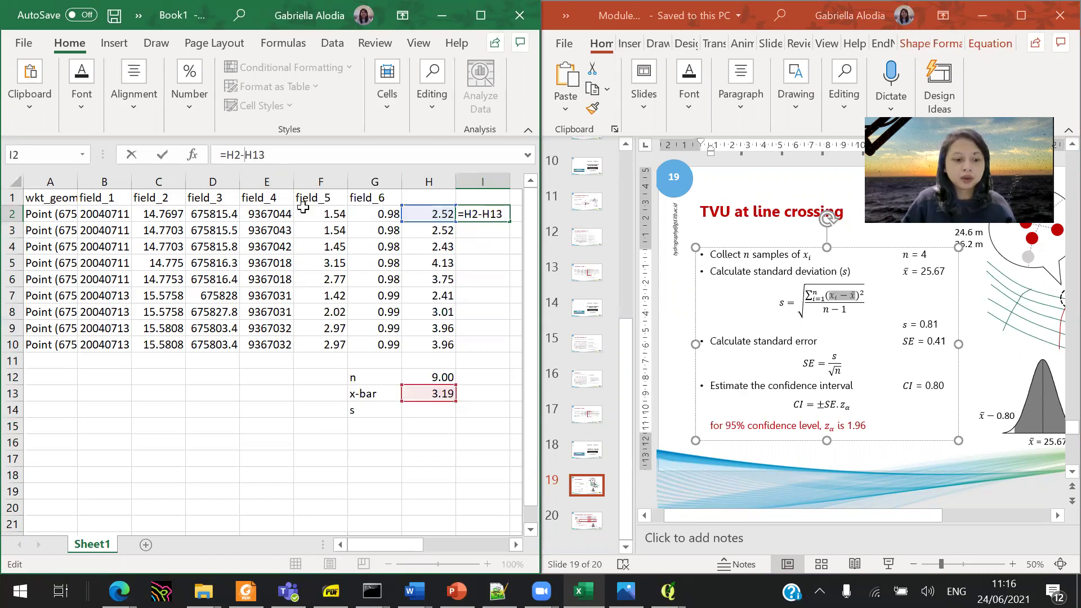
type("$H$")
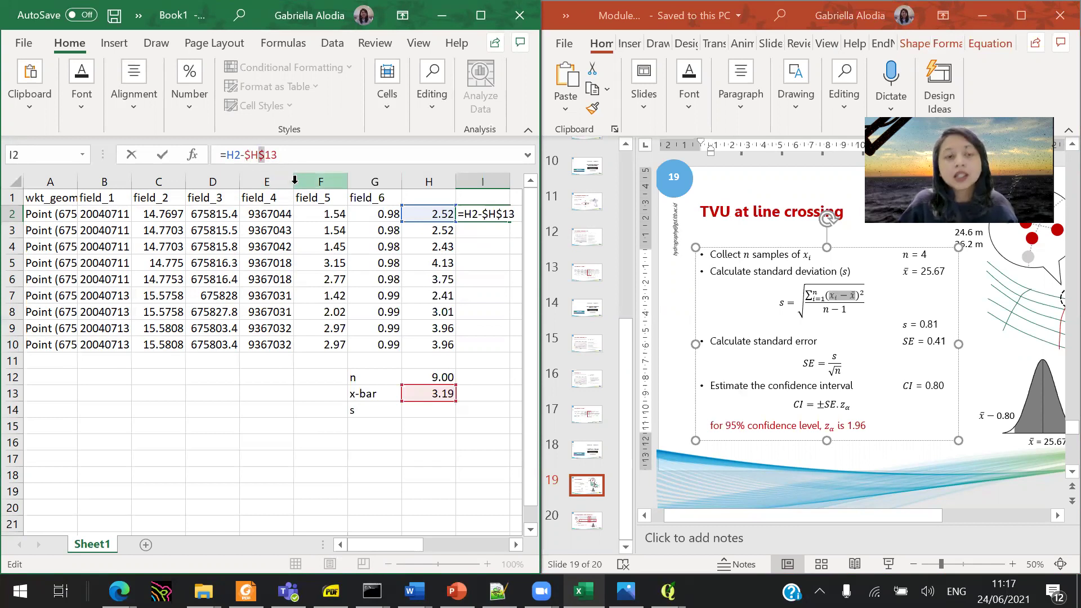
key("Return")
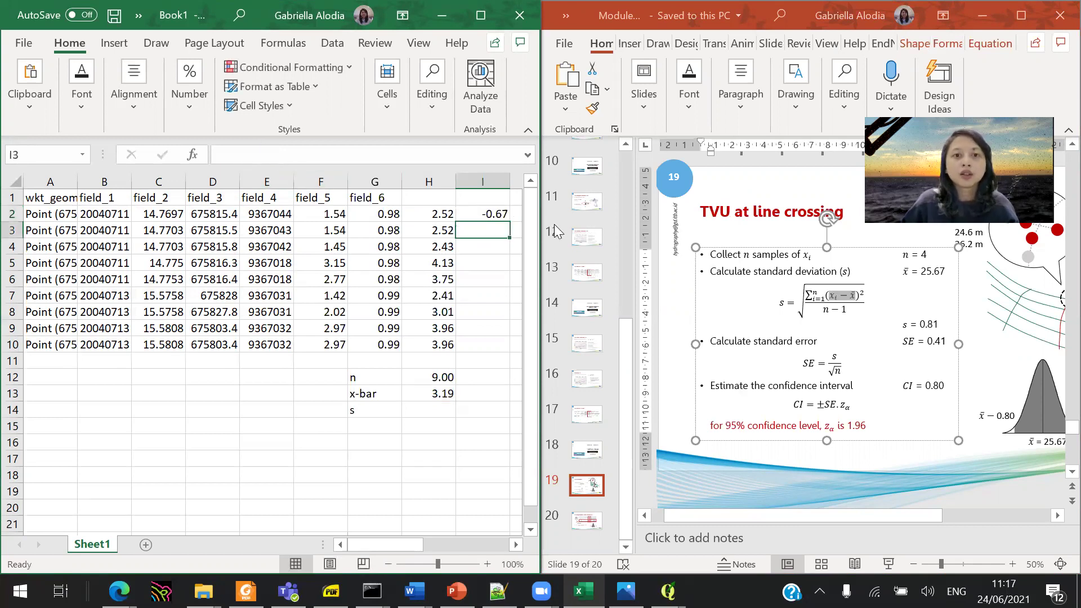
Fill the mean-difference formula from I2 down to I10 and check the copied formula in I3
left_click(490, 217)
left_click_drag(502, 258, 494, 353)
double_click(481, 230)
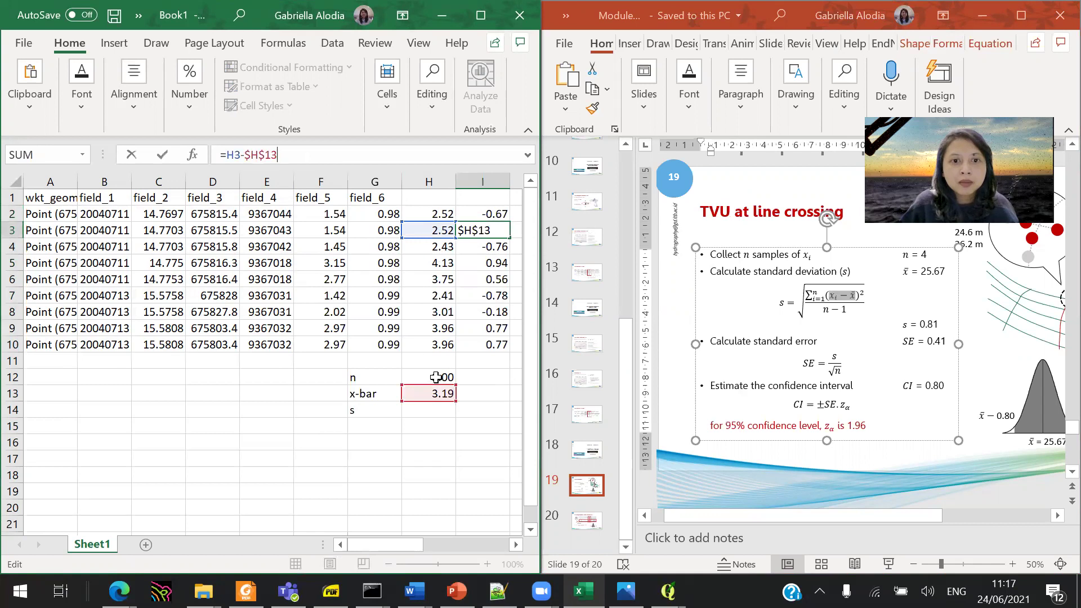
key("Return")
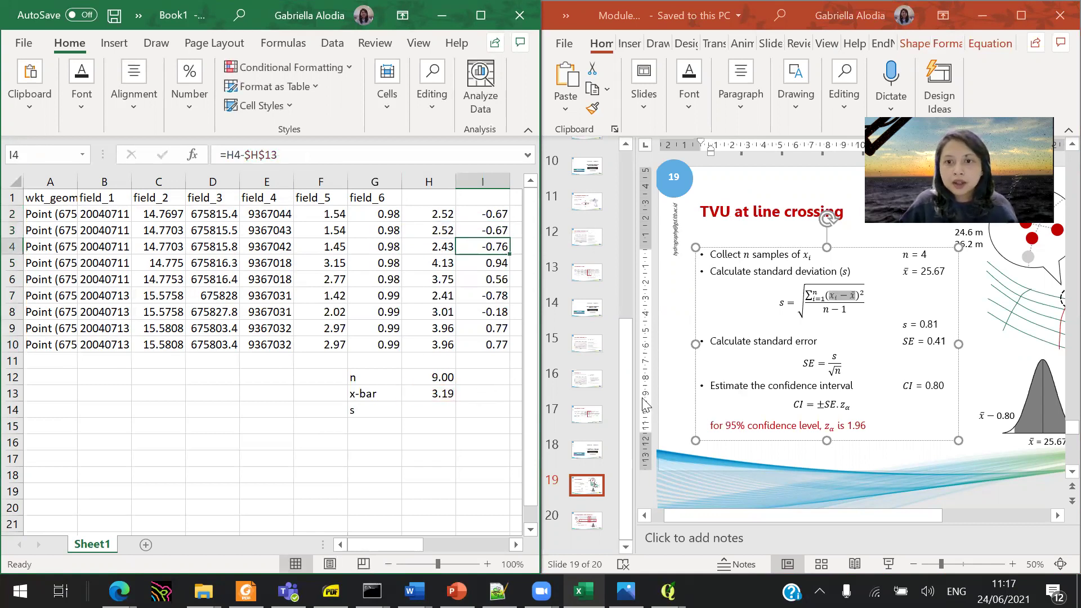
left_click(491, 411)
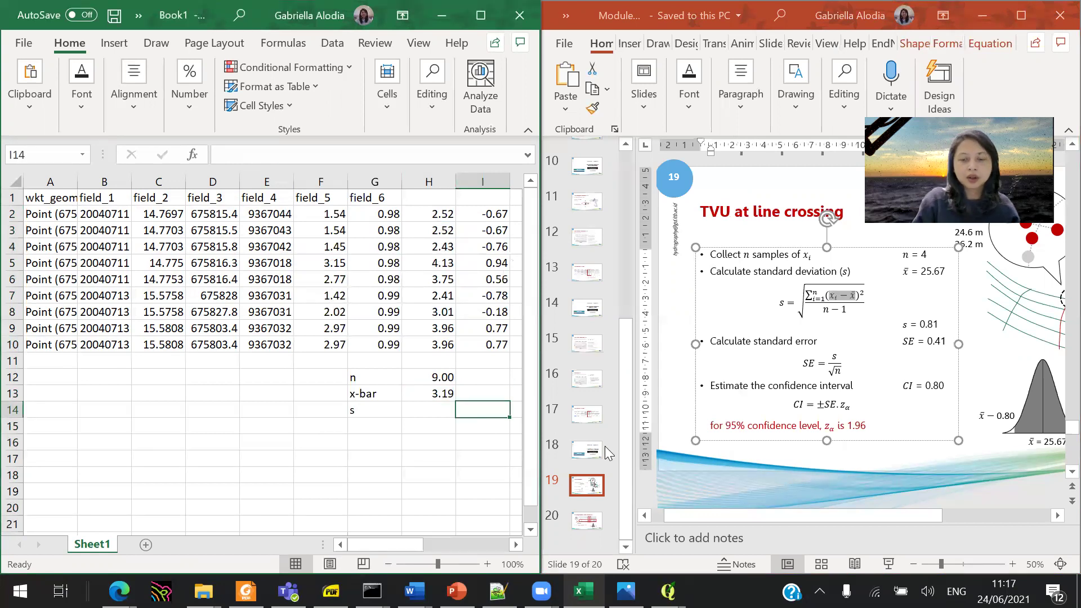
Start the standard deviation formula in cell I14 with an empty square root function, =sqrt()
type("=")
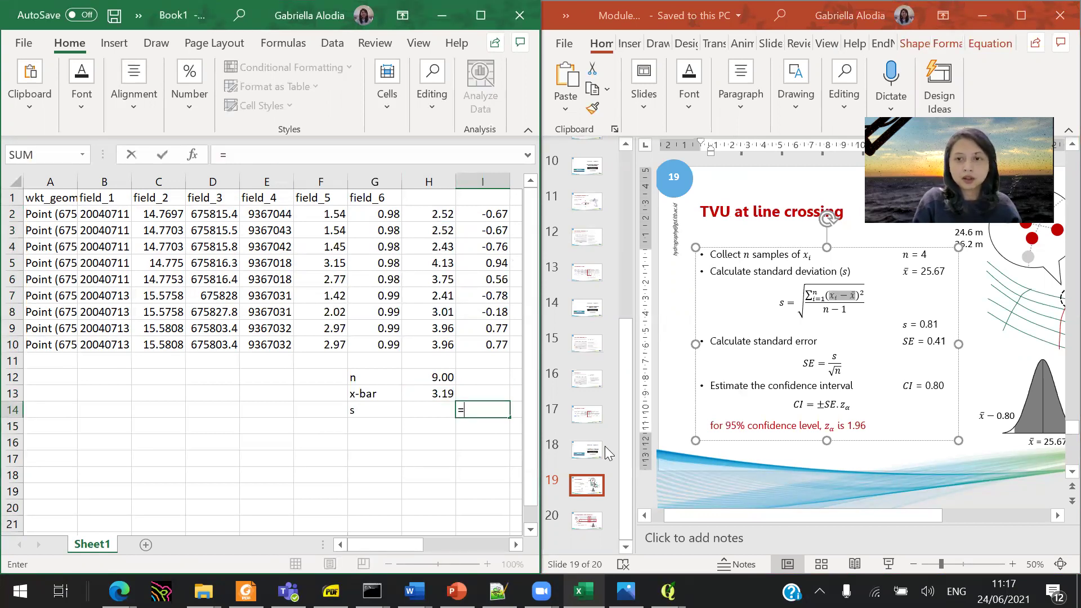
type("sqrt")
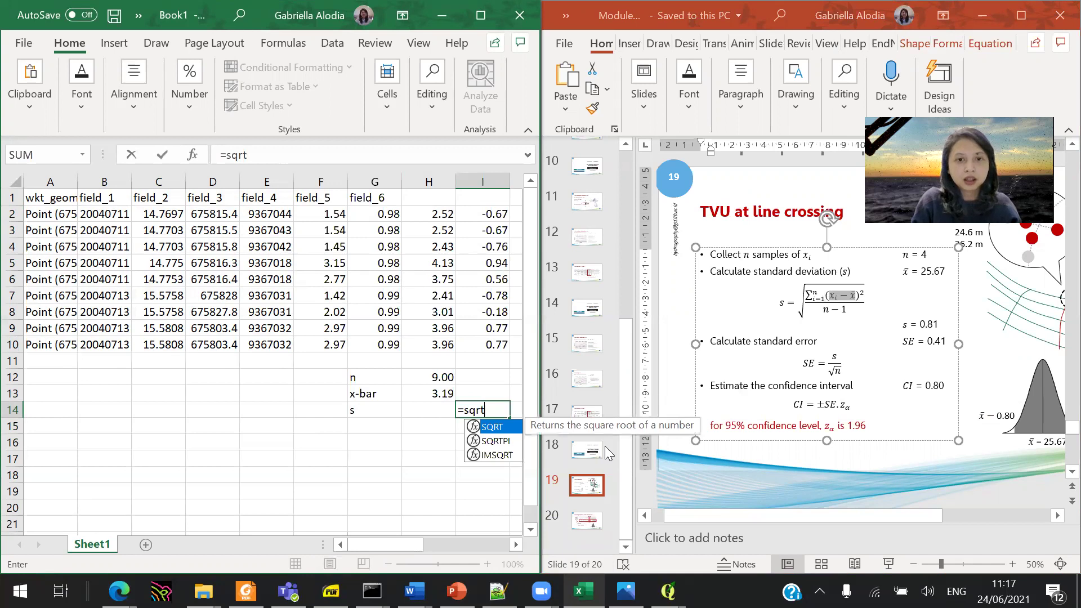
type("()")
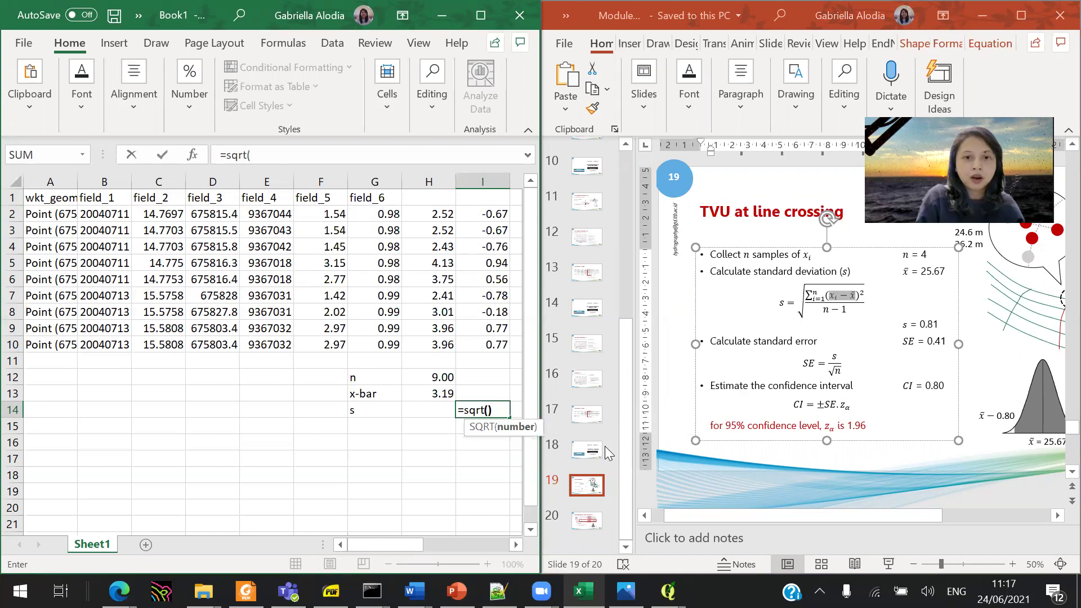
key("Return")
key("Return")
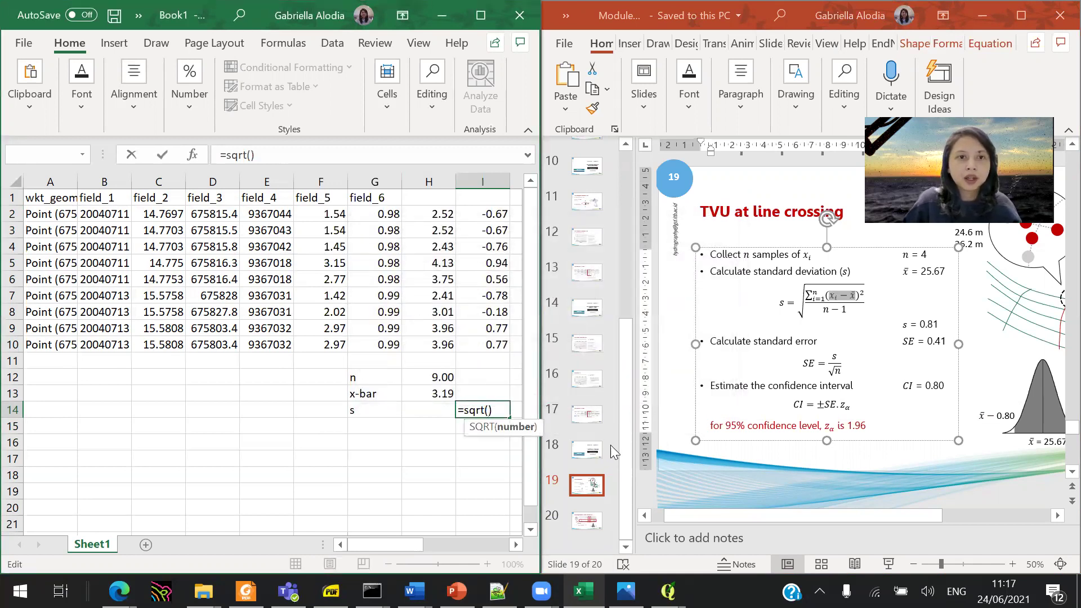
Nest the sum of I2:I10 inside the square root in I14, giving =sqrt(sum(I2:I10)) with balanced parentheses
left_click(315, 157)
key("BackSpace")
type("sum(")
left_click_drag(483, 214, 484, 345)
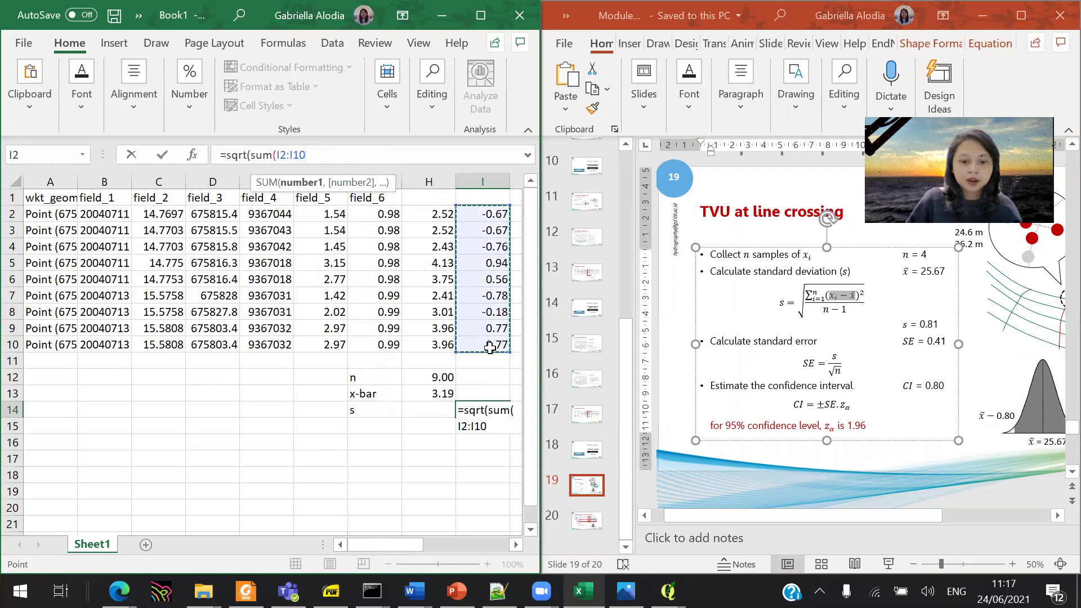
type(")")
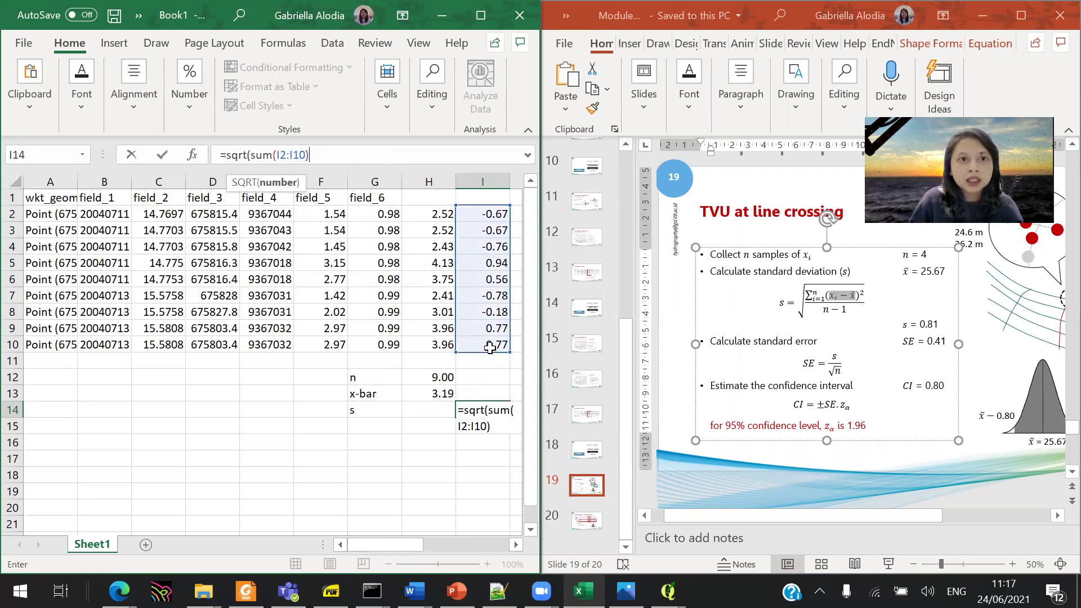
key("Return")
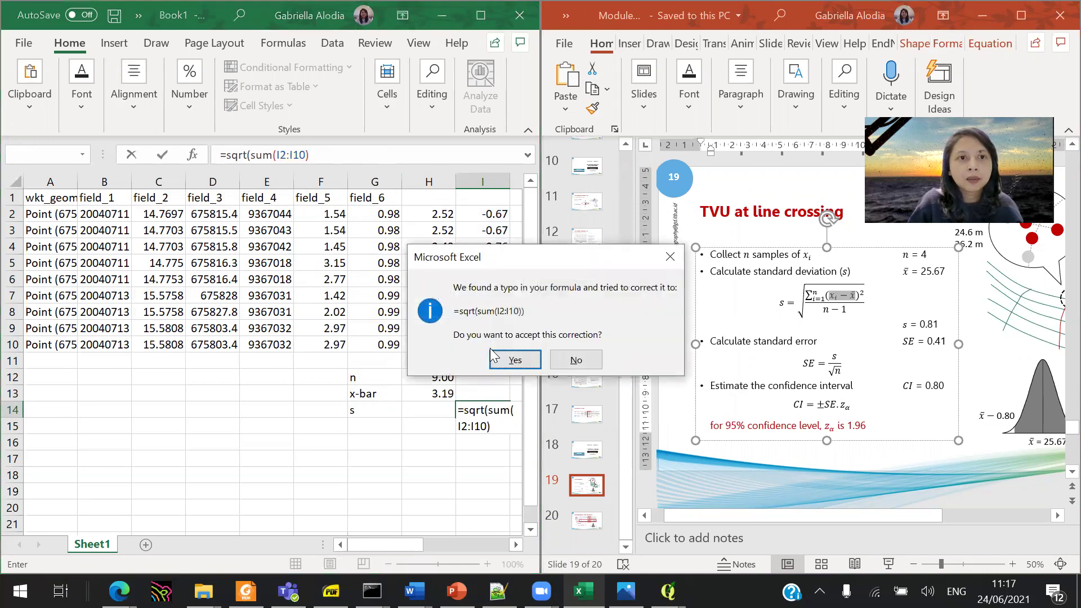
left_click(576, 360)
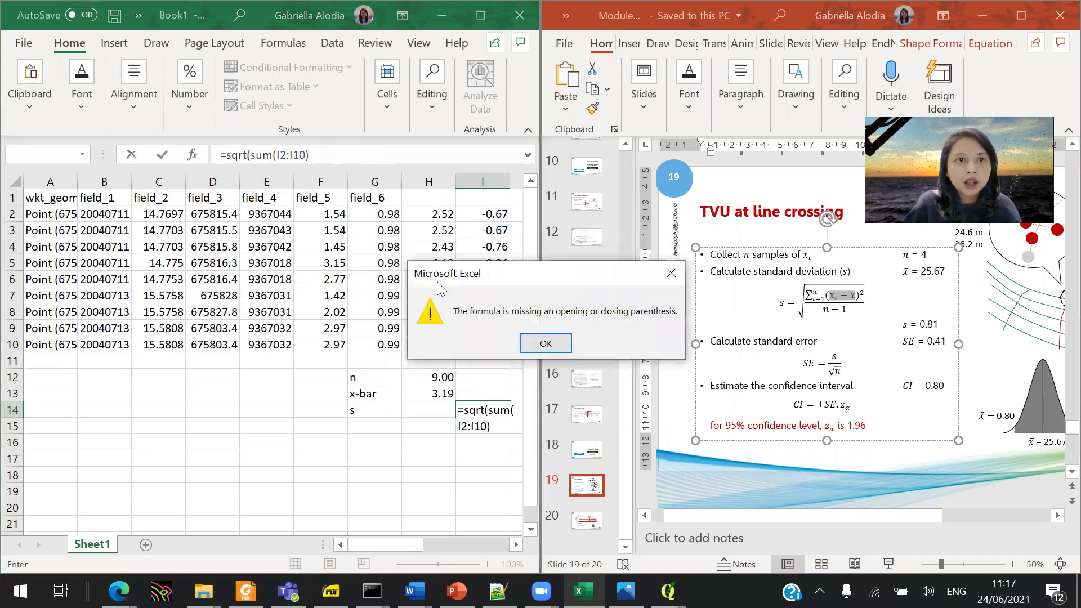
left_click(545, 349)
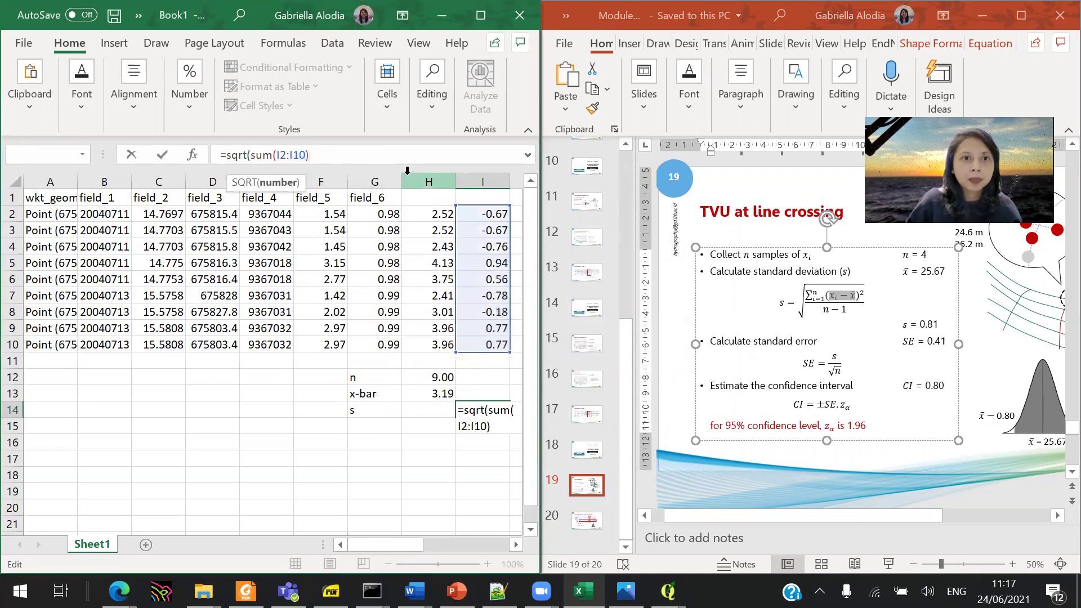
type(")")
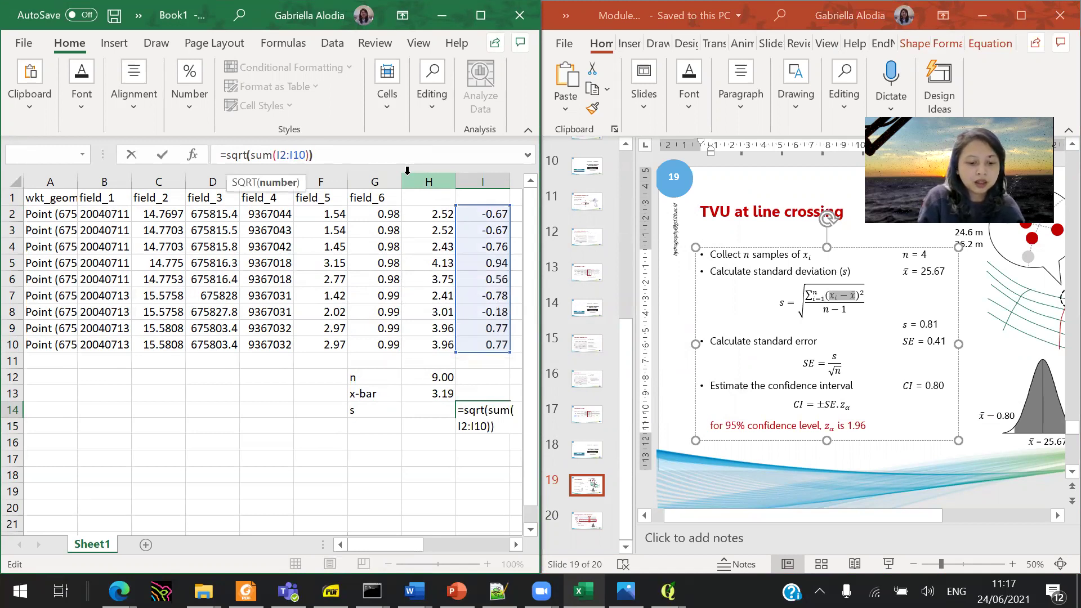
Square the differences inside the sum so the I14 formula reads =sqrt(sum((I2:I10)^2))
type("^2)")
key("Left")
key("Left")
key("Left")
key("Left")
key("Left")
key("Left")
key("Left")
key("Left")
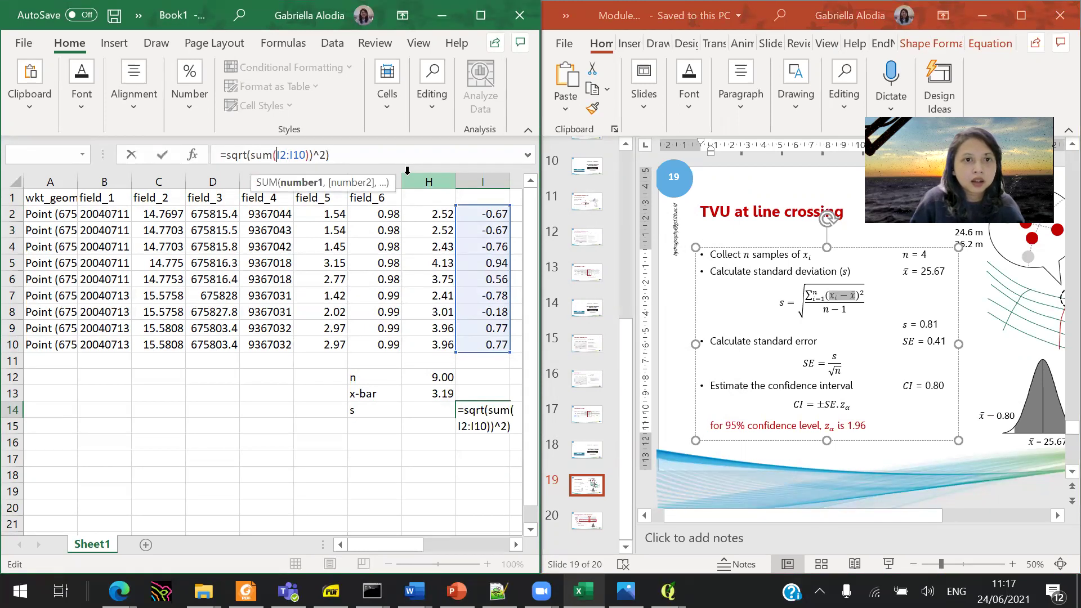
type("(")
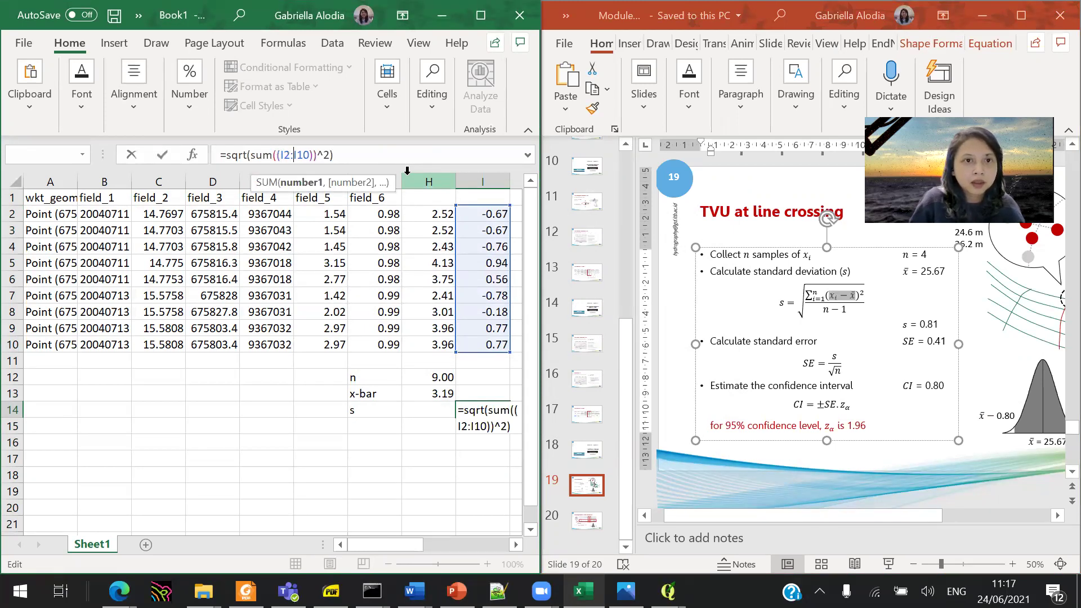
key("Right")
key("Right")
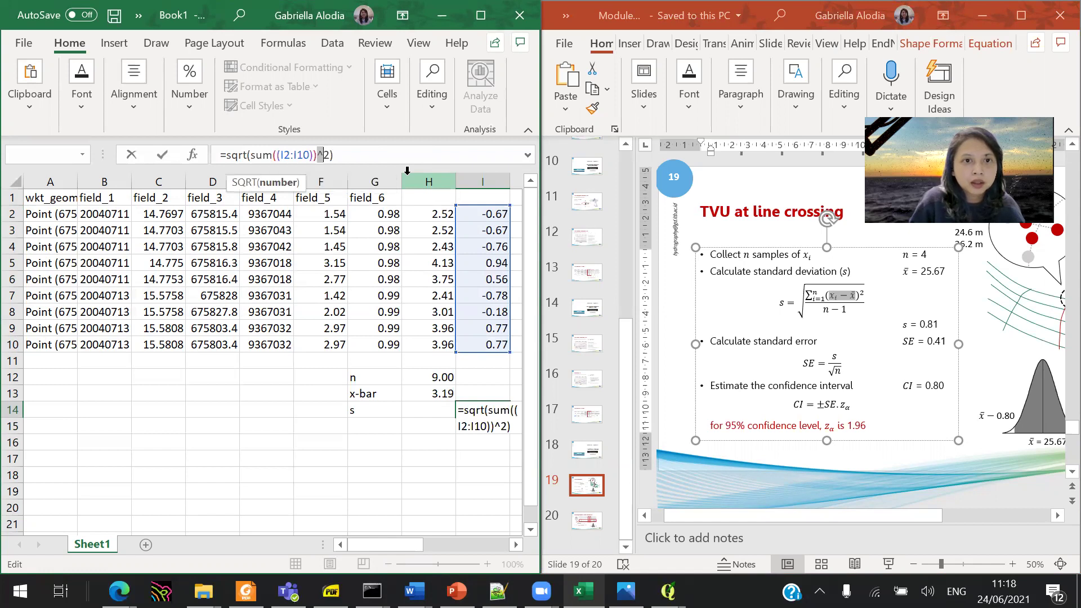
key("BackSpace")
type("^2)")
key("BackSpace")
key("BackSpace")
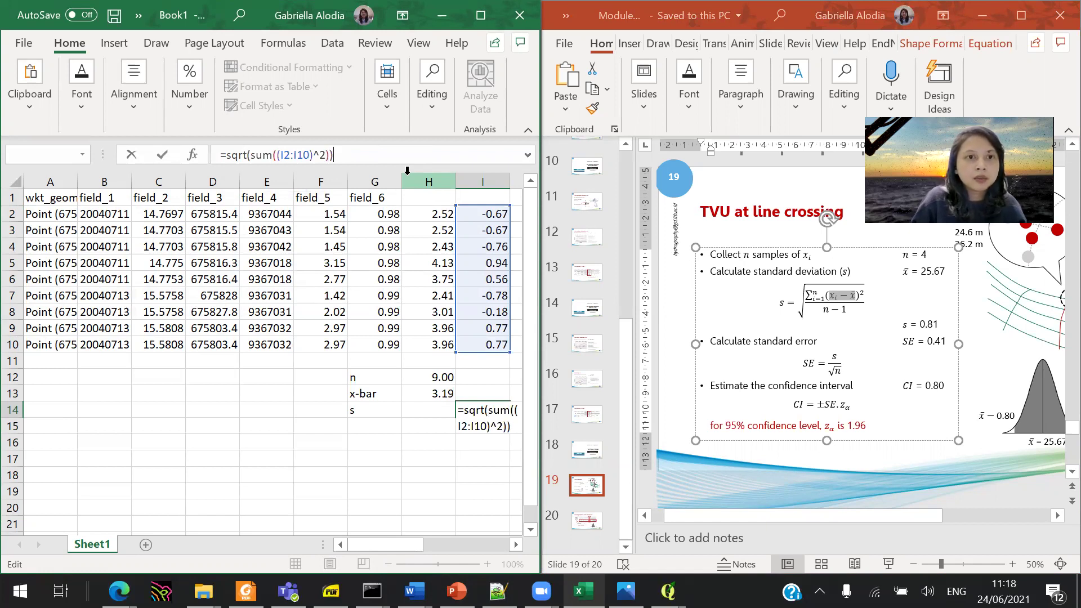
Divide the sum of squares by (H12-1) within the square root and enter the formula in I14
key("Left")
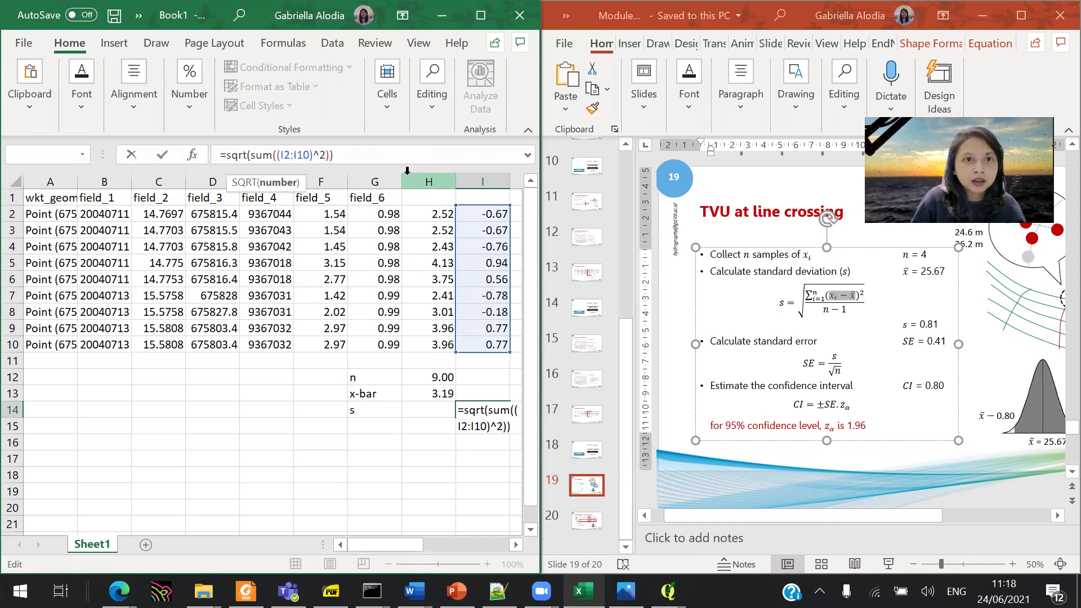
type("/")
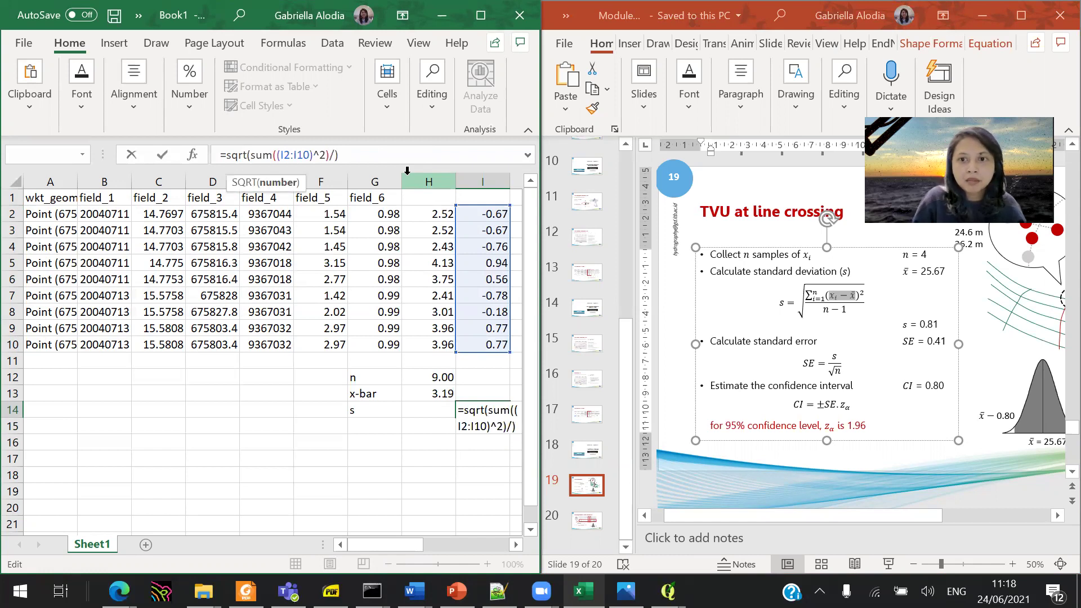
type("(n")
key("BackSpace")
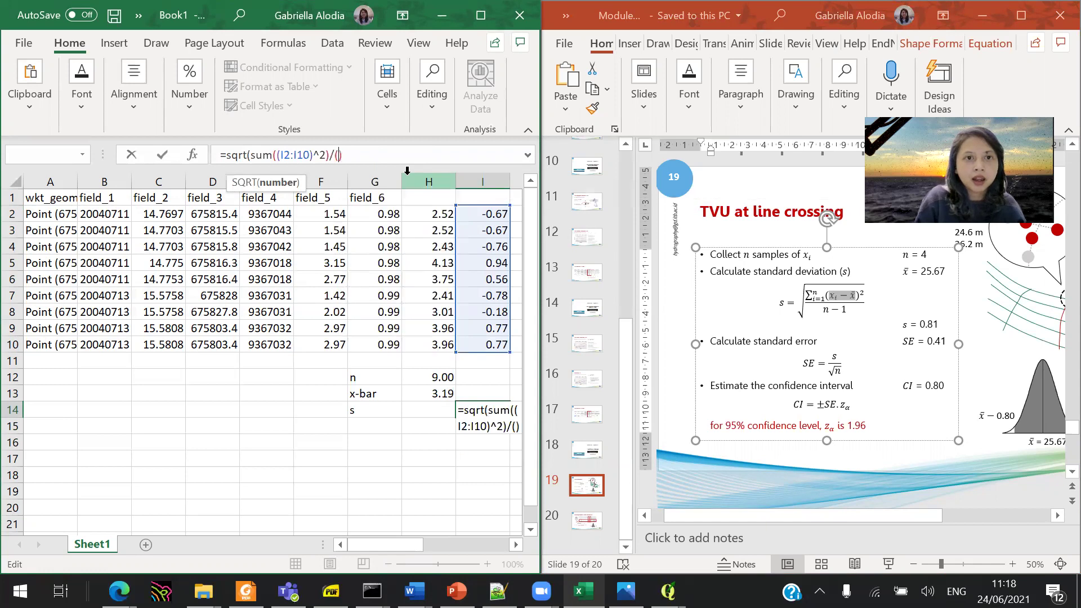
left_click(434, 377)
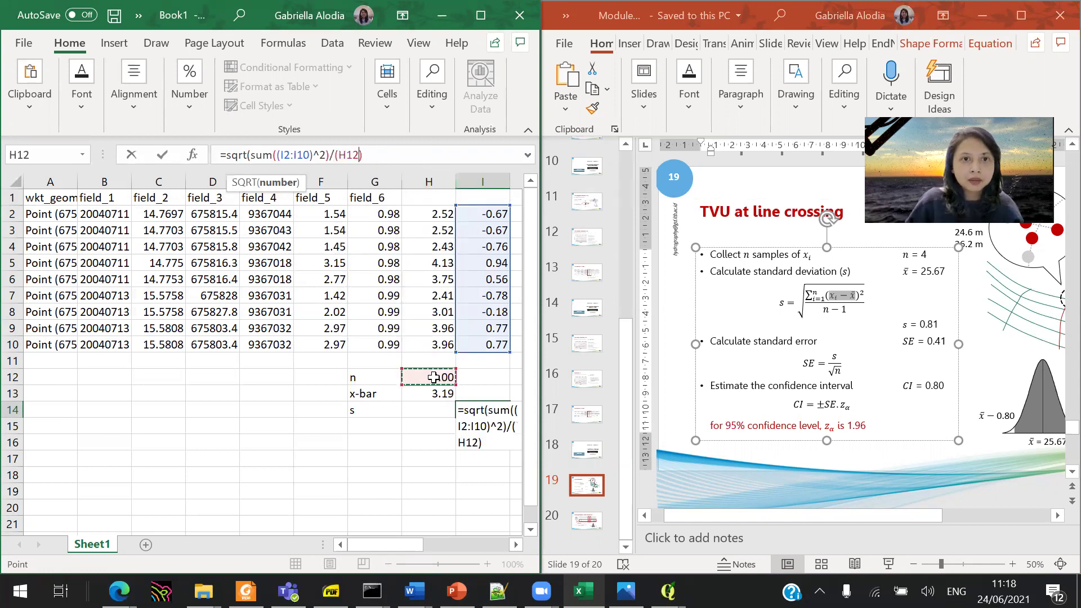
type("-1")
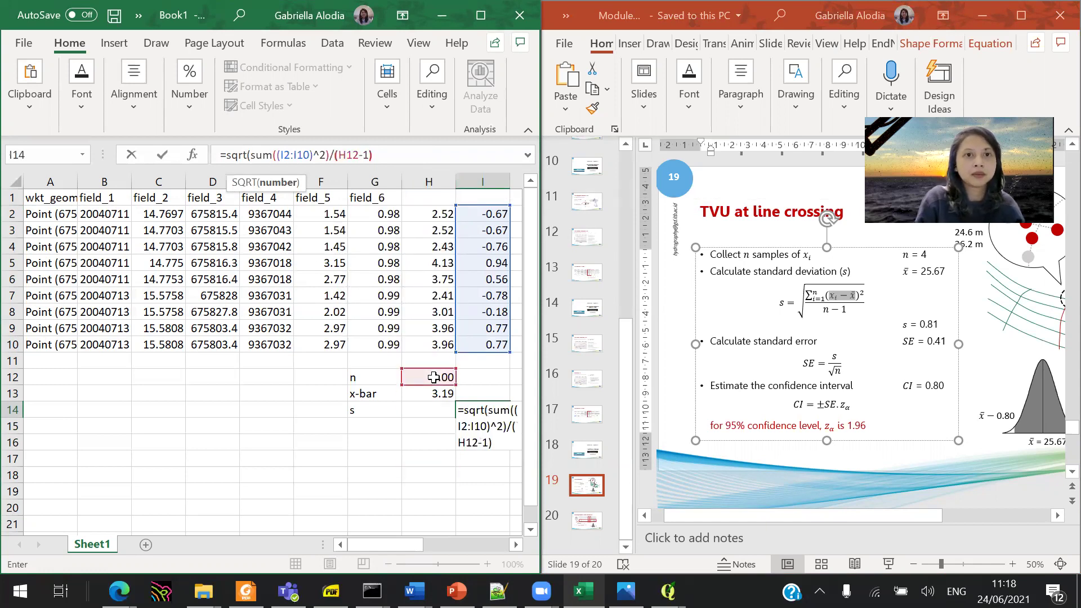
key("ctrl+Return")
key("Right")
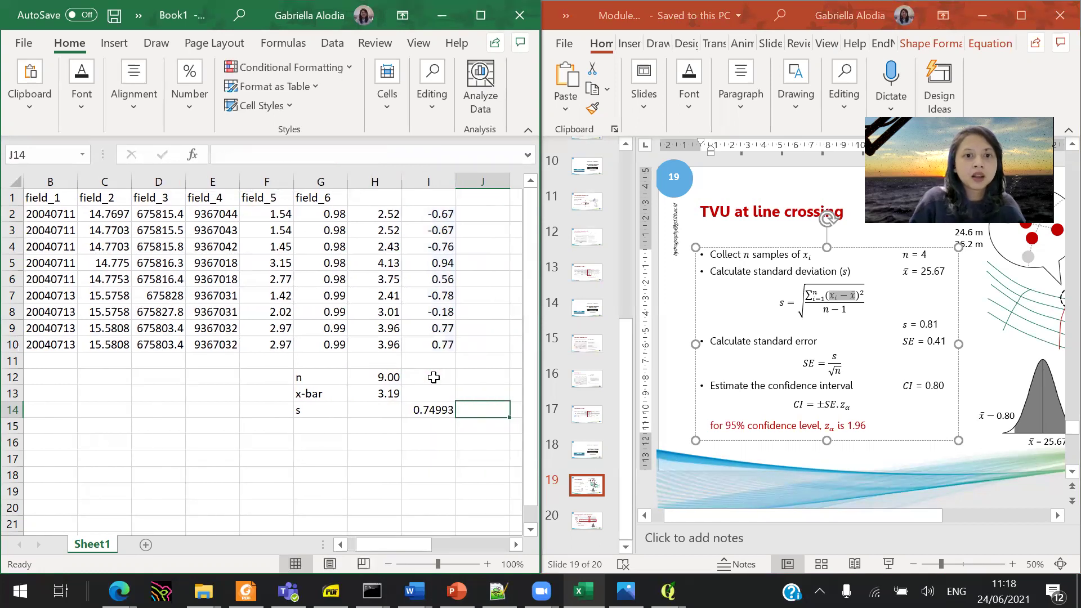
key("Left")
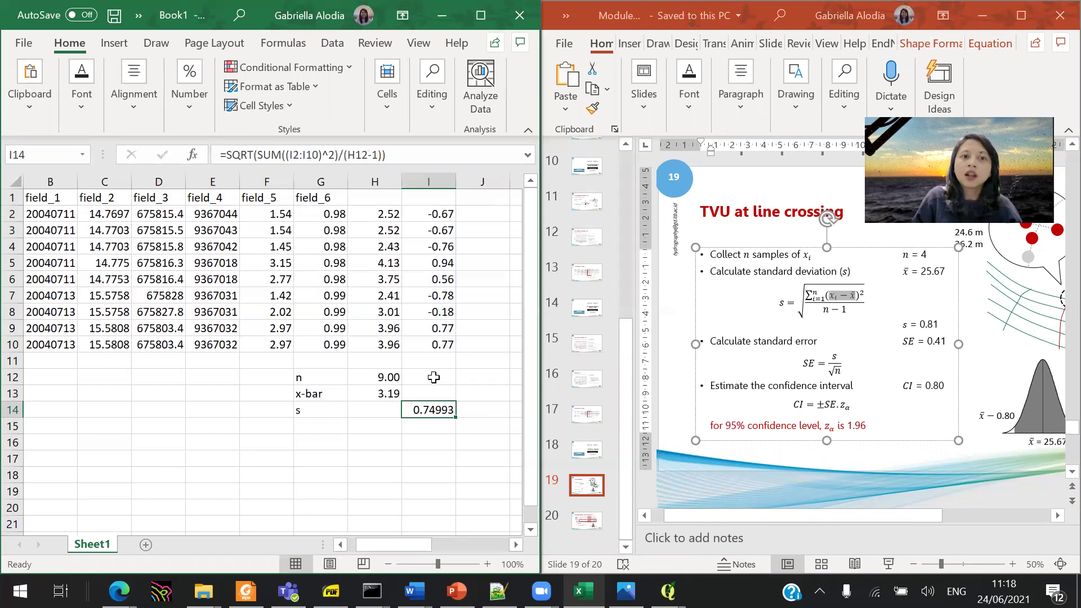
Label cell G15 as SE for the standard error
key("Down")
key("Left")
key("Left")
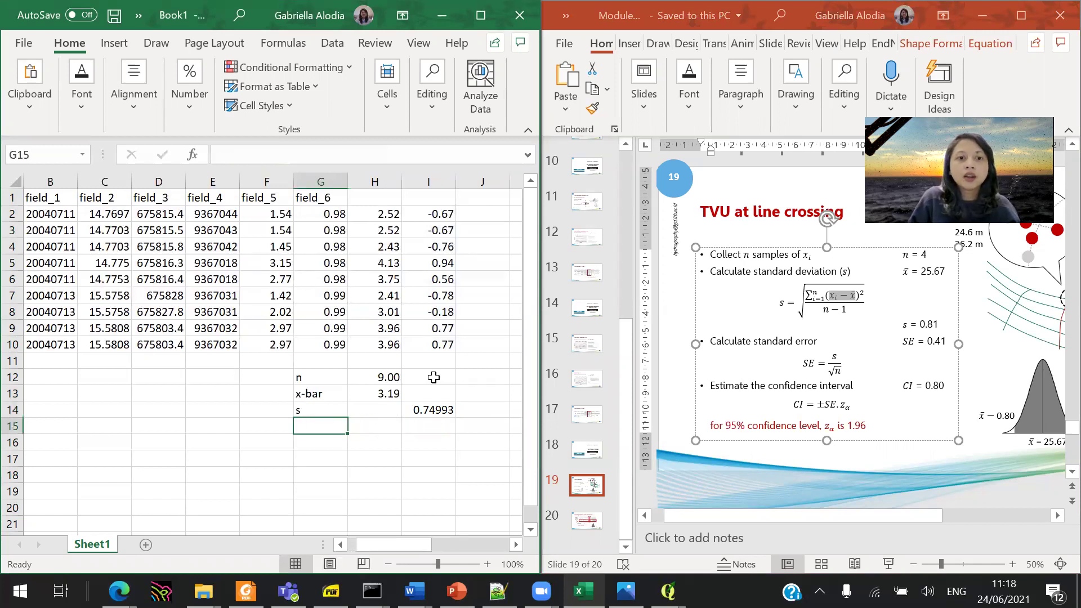
type("SE")
key("Right")
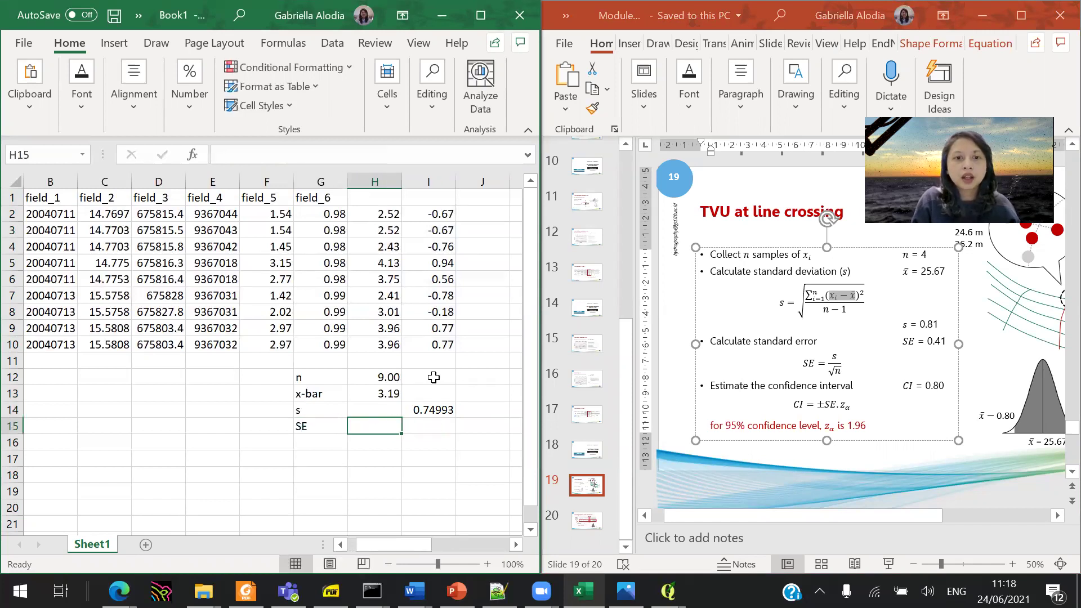
key("Right")
Format column I as Number with 2 decimal places
left_click(422, 184)
right_click(425, 185)
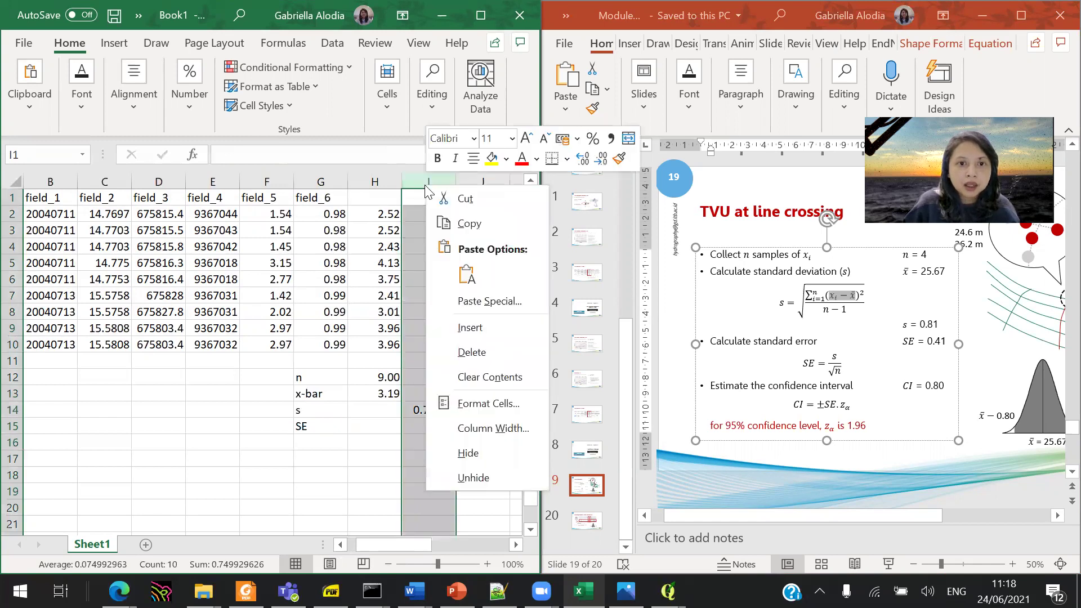
left_click(488, 403)
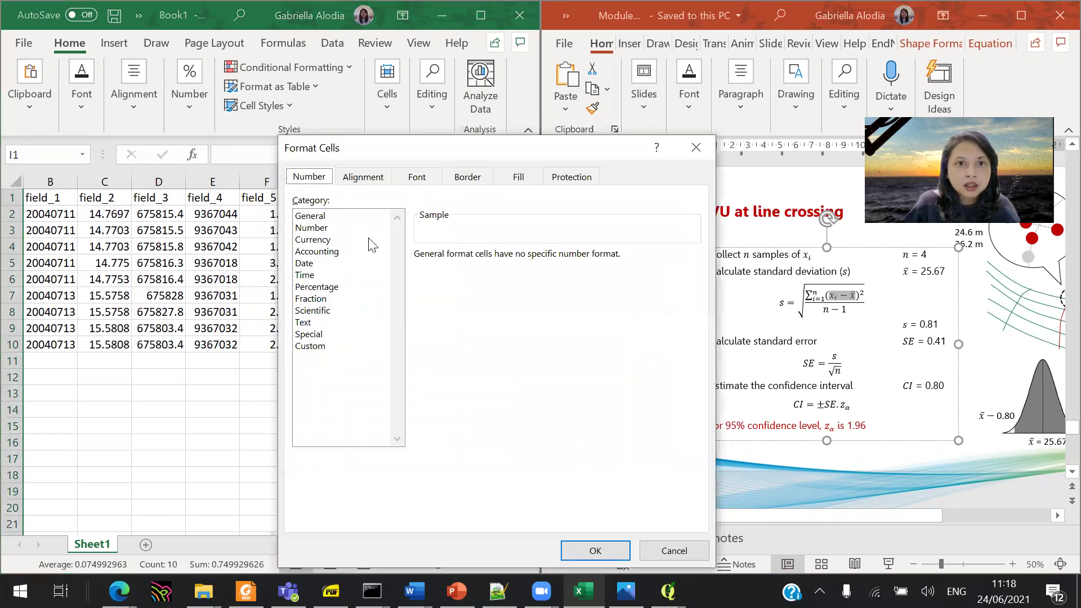
left_click(373, 230)
left_click(591, 550)
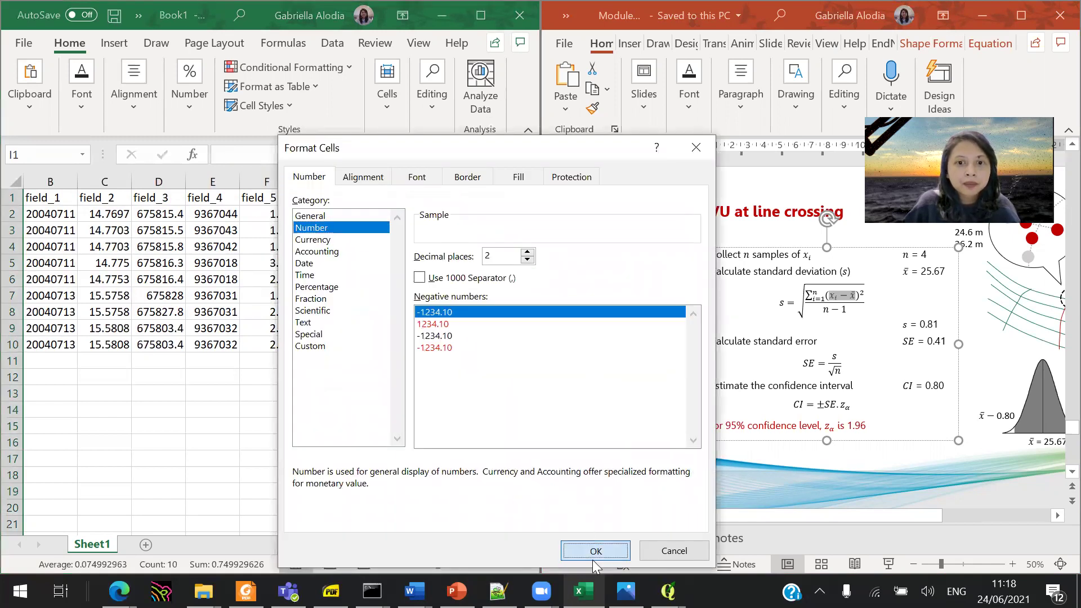
Calculate the standard error in cell I15 with =I14/sqrt(H12)
left_click(444, 428)
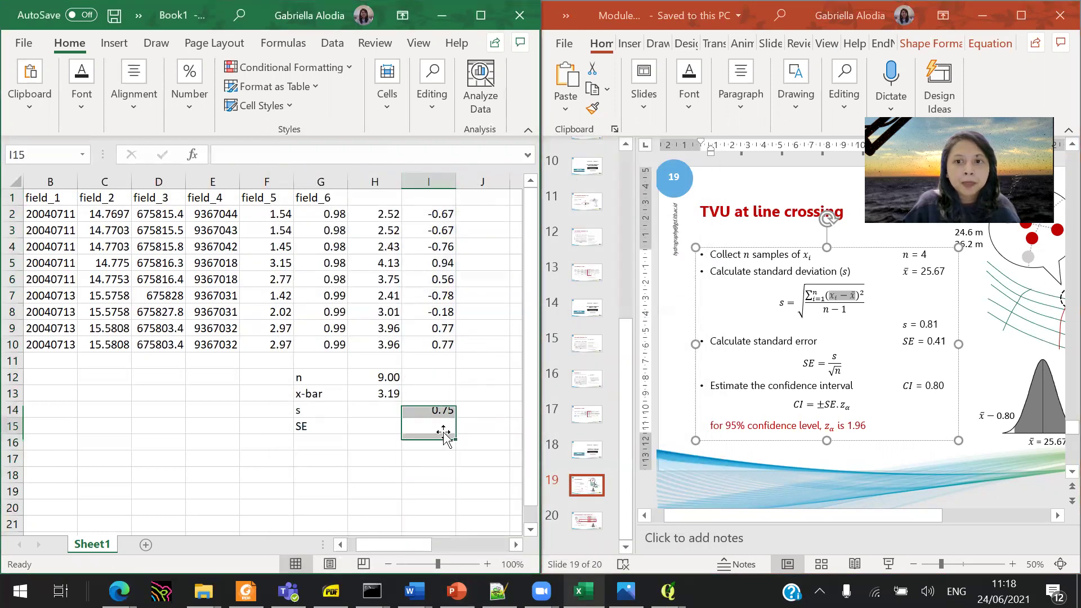
type("=")
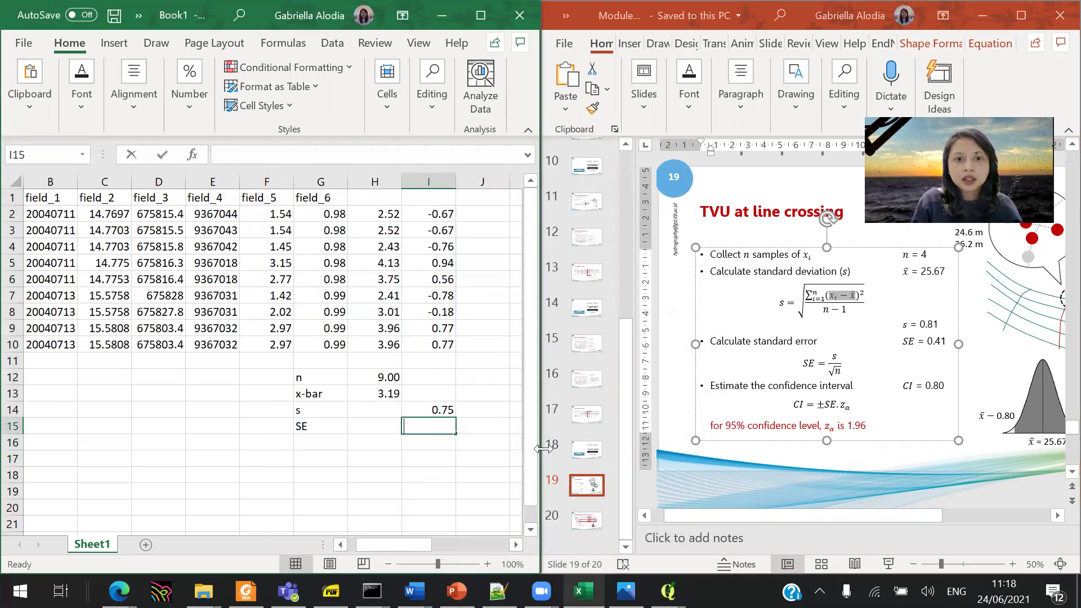
key("Up")
type("/s")
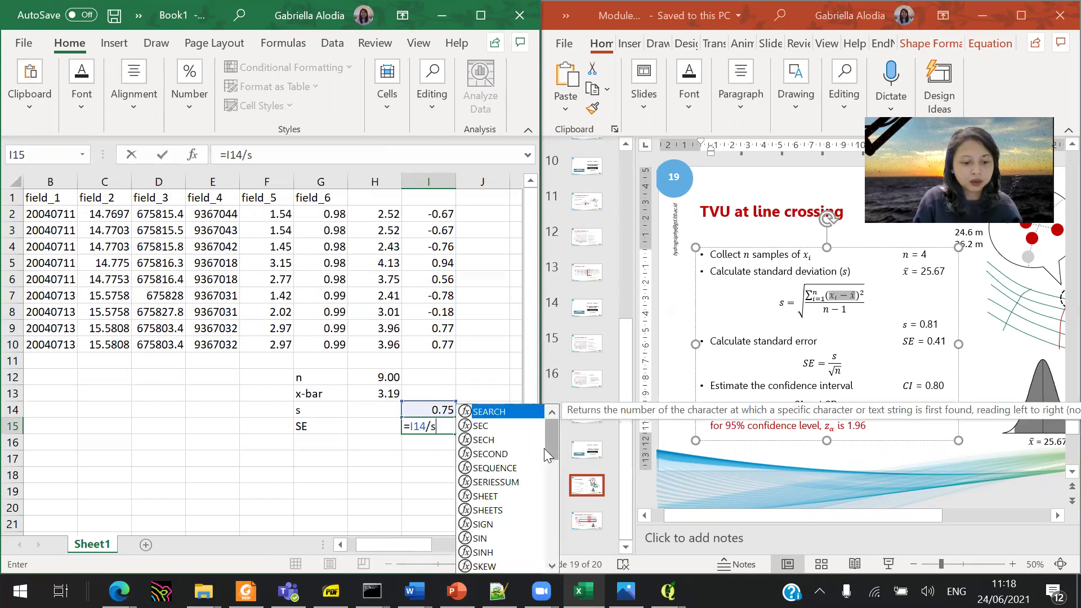
type("qrt(")
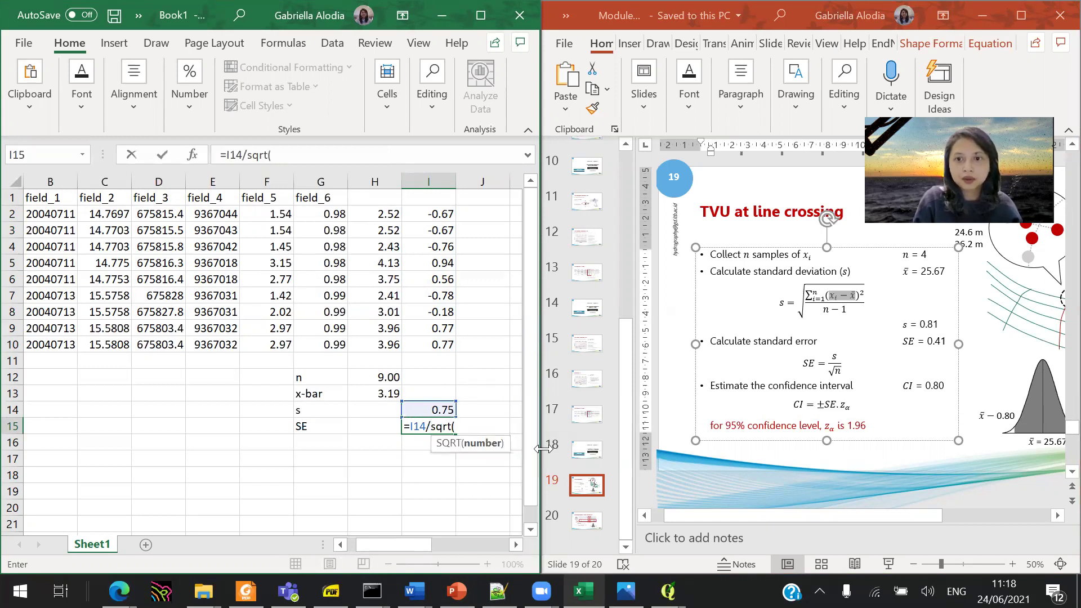
left_click(359, 373)
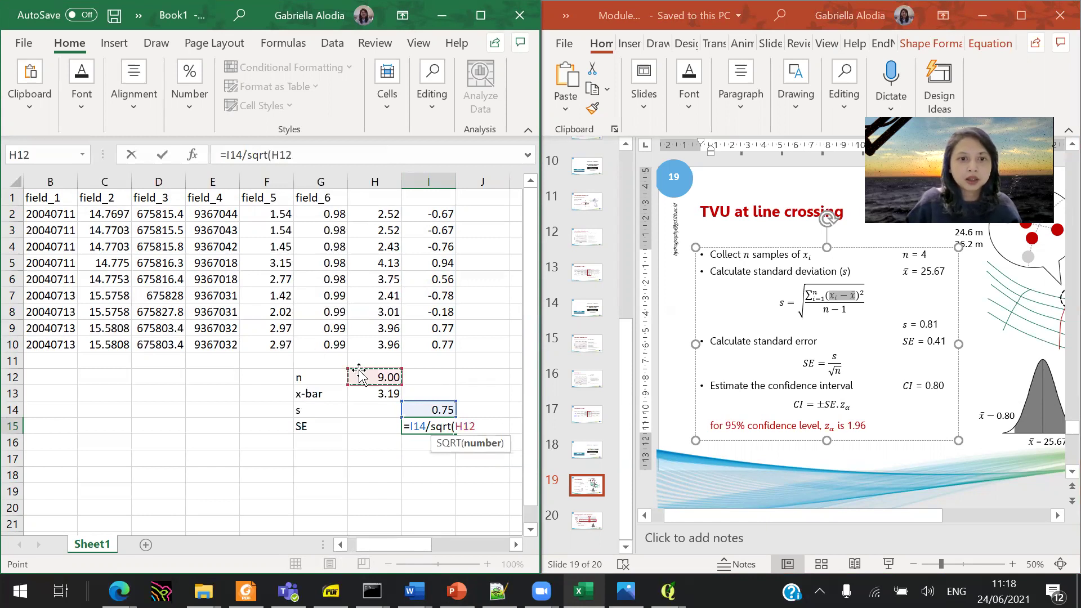
key("Return")
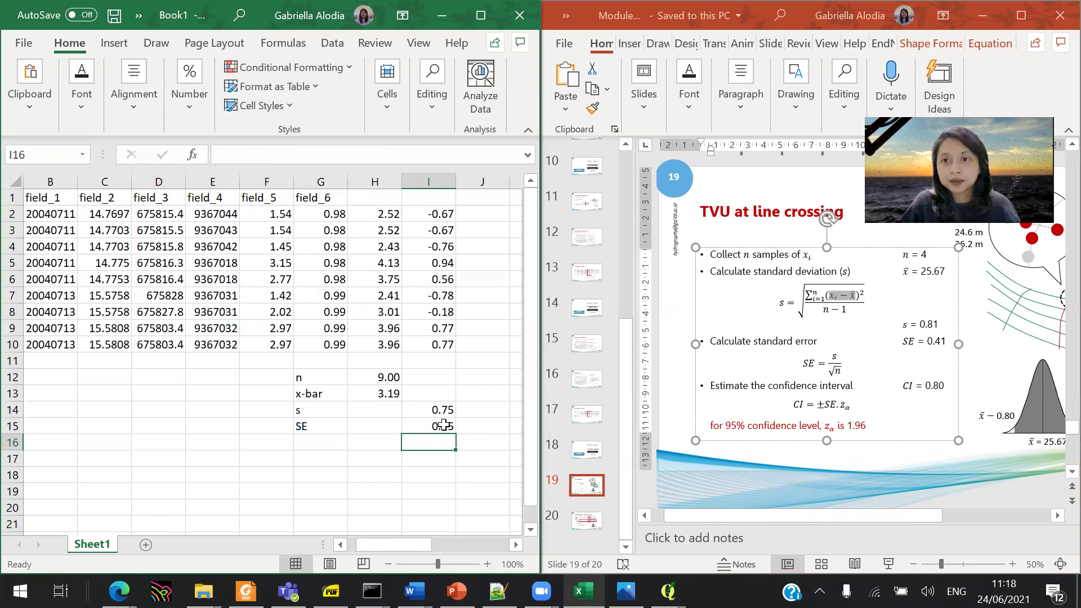
Label cell G16 as CI and calculate the 95% confidence interval in I16 with =I15*1.96
left_click(321, 439)
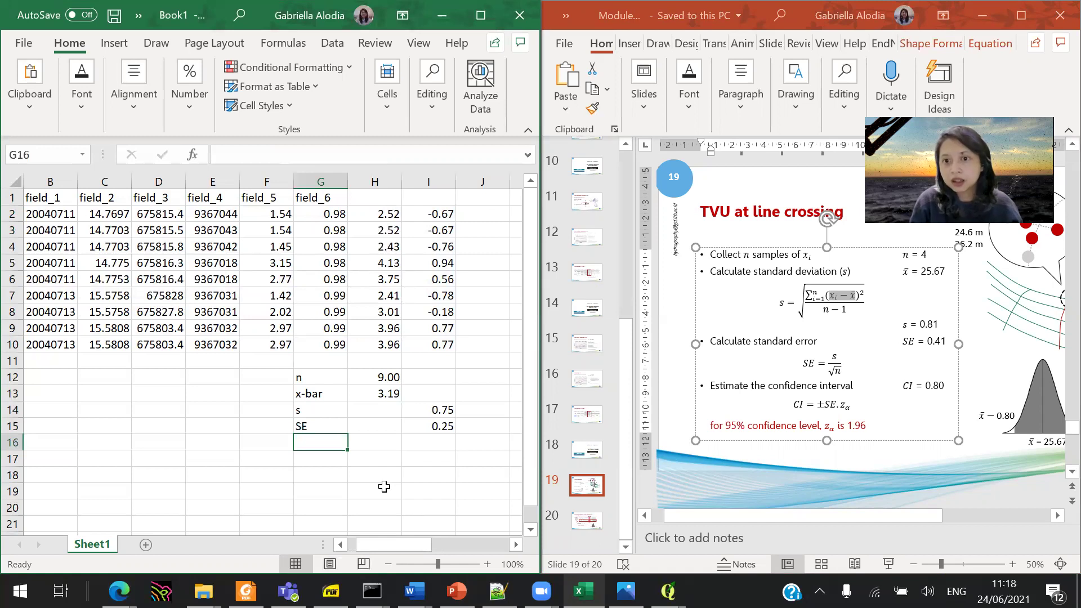
type("CI")
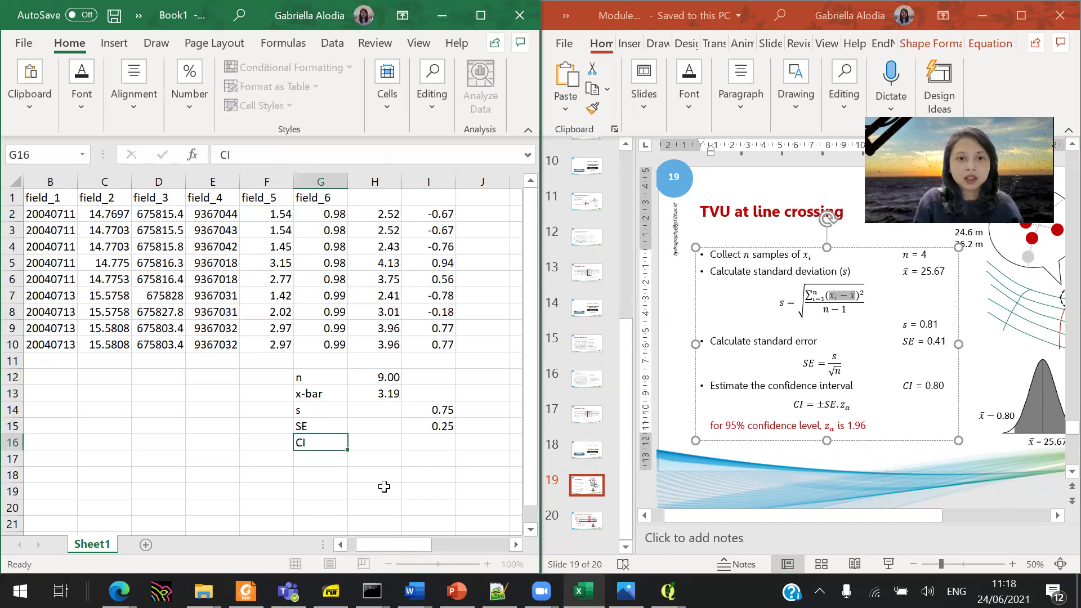
key("Tab")
key("Tab")
type("=")
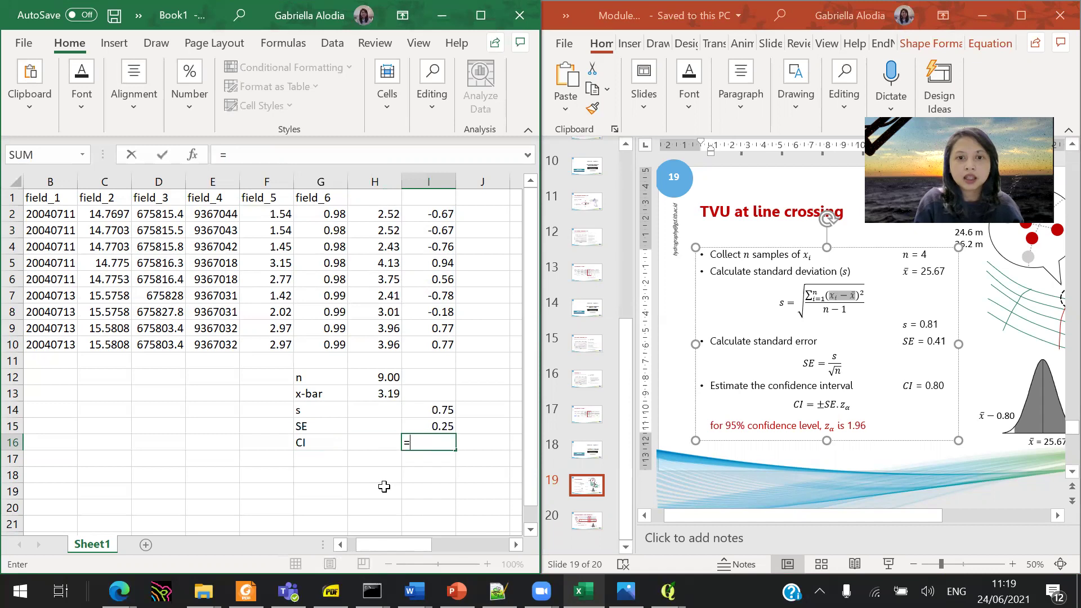
key("Up")
type("*")
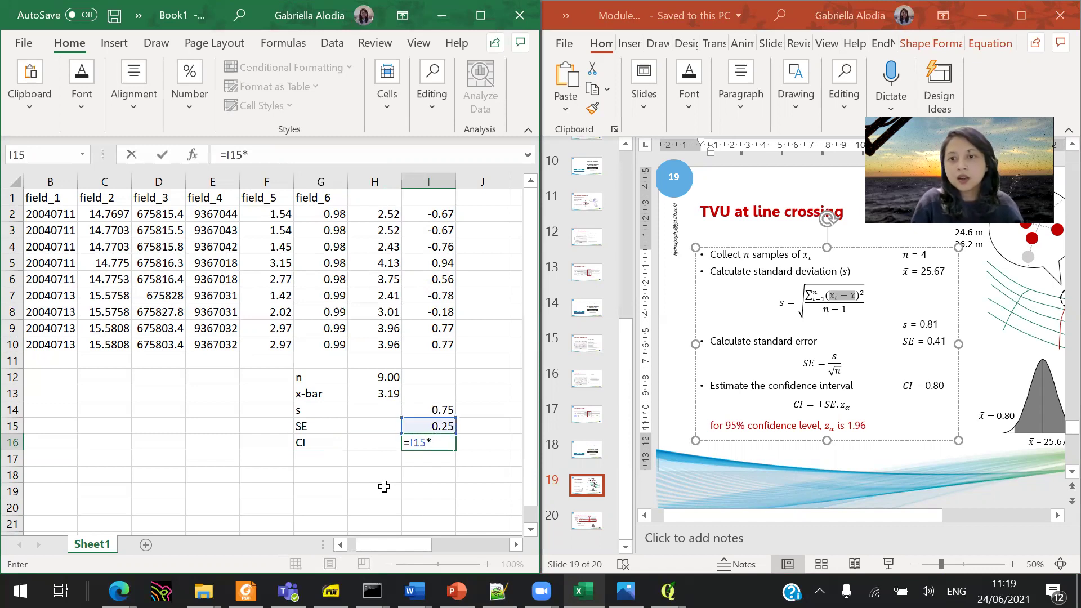
type(".9")
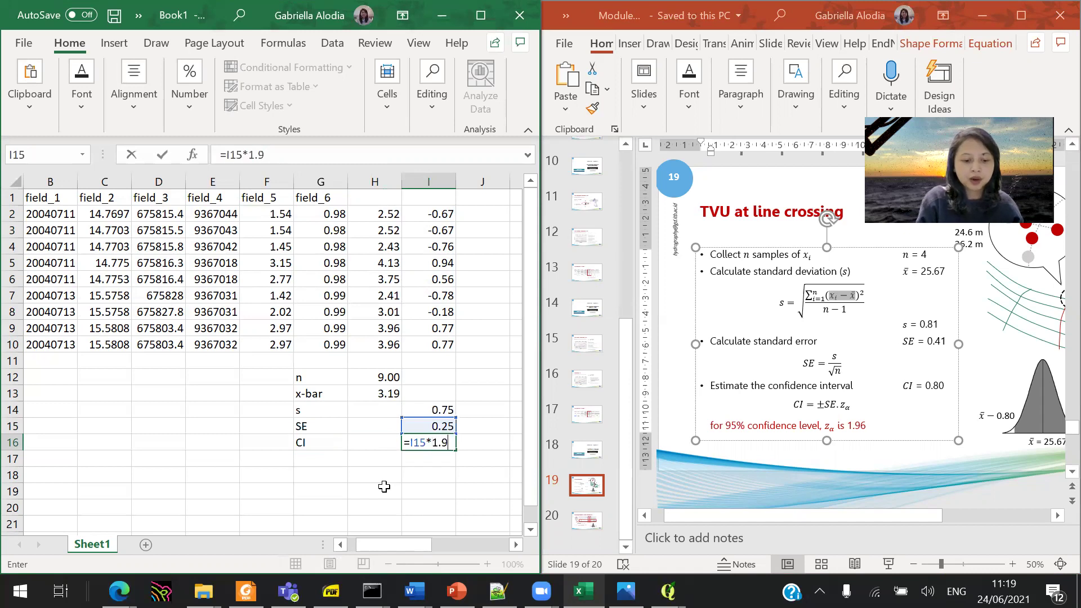
key("Return")
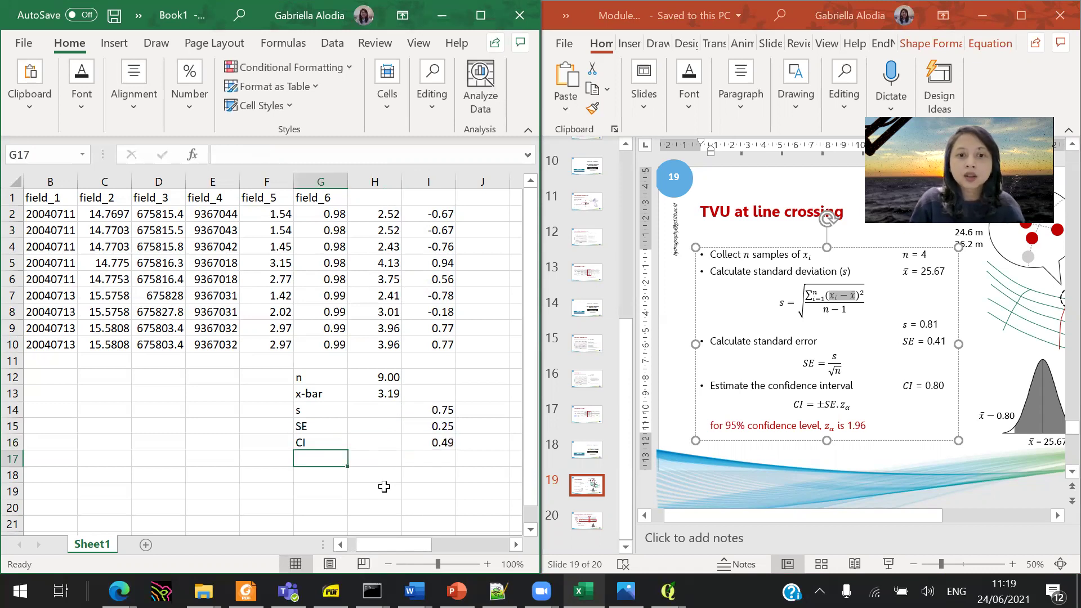
Color the text of the confidence interval row, cells G16 to I16, blue
key("Right")
key("Right")
key("Up")
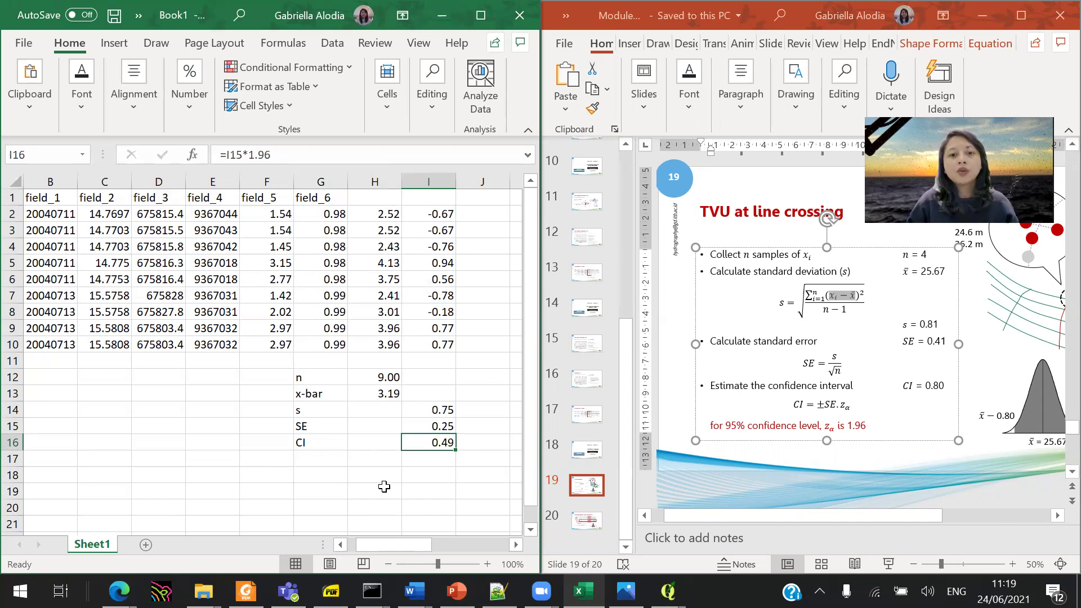
left_click_drag(436, 441, 325, 443)
left_click(82, 84)
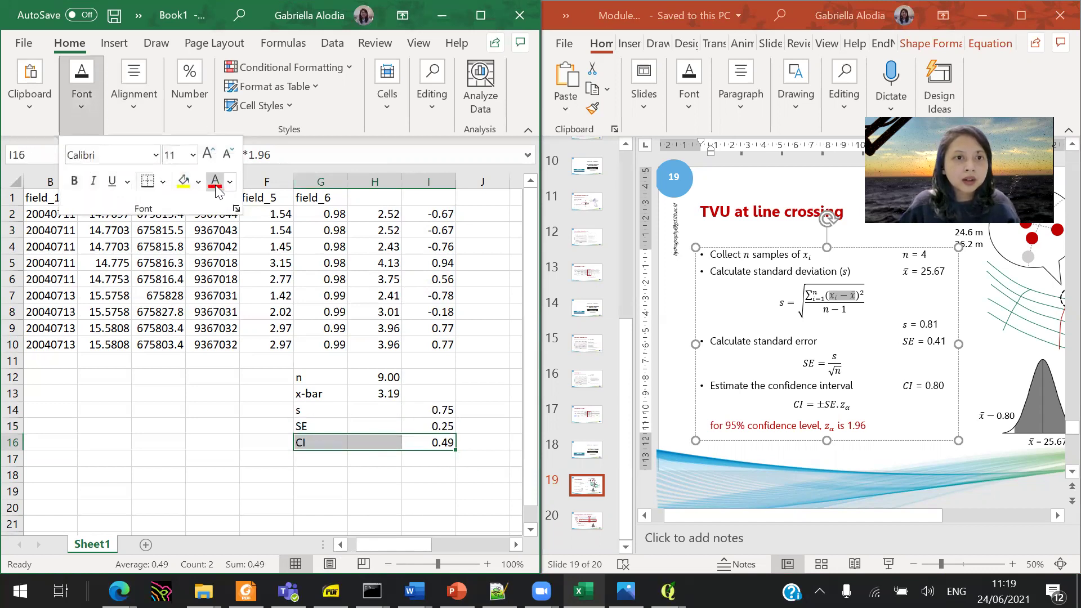
left_click(230, 182)
left_click(280, 259)
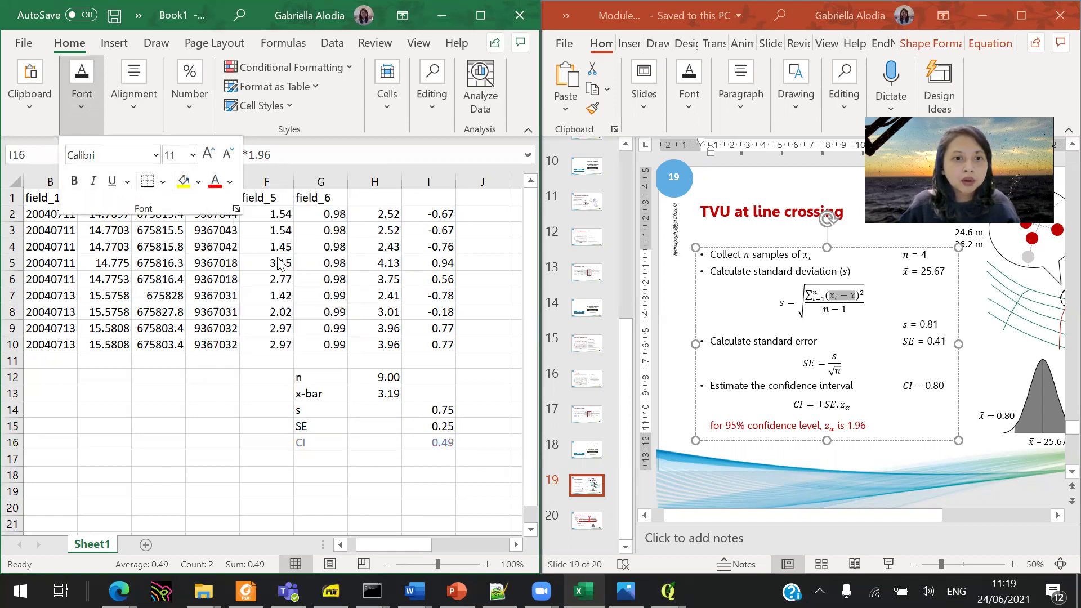
left_click(408, 473)
left_click(423, 445)
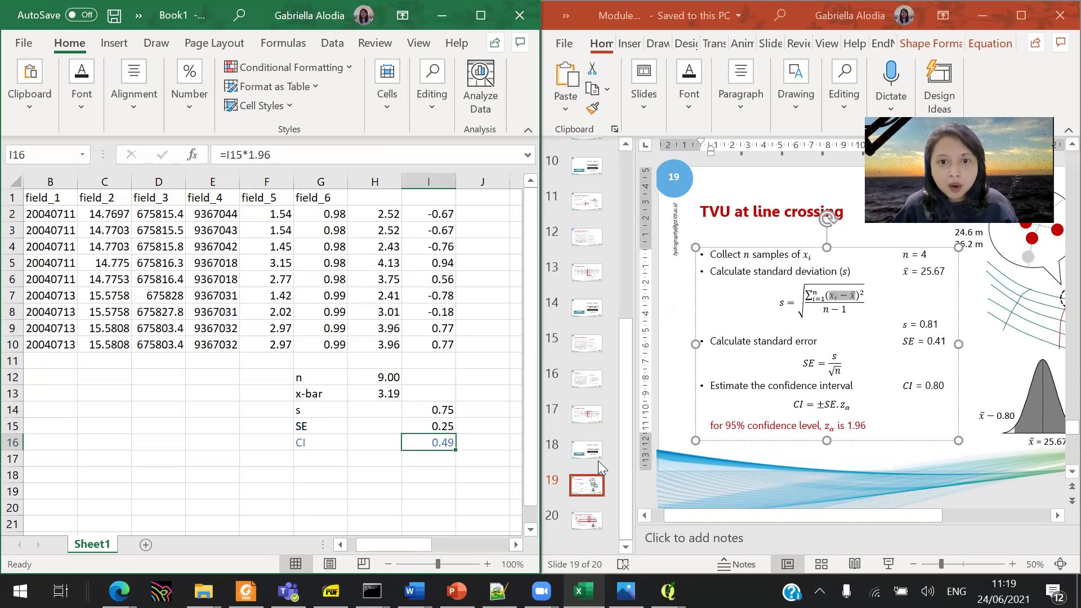
Show the TVU Standards table on slide 17 in PowerPoint, and enter the headers Order 2 in B12 and Order 1 in C12 in Excel
left_click(593, 415)
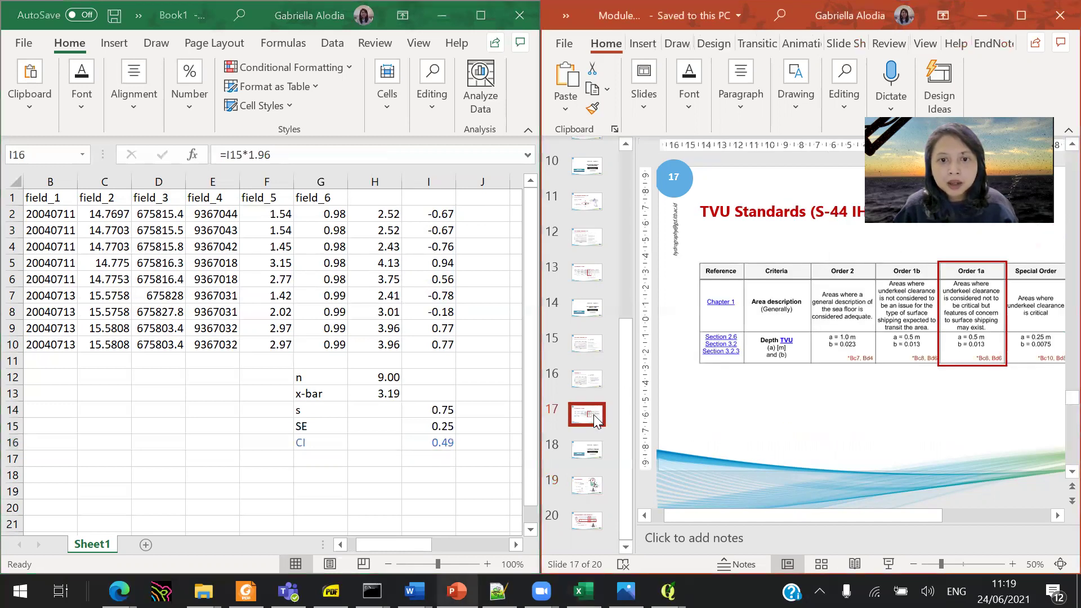
left_click_drag(786, 514, 869, 528)
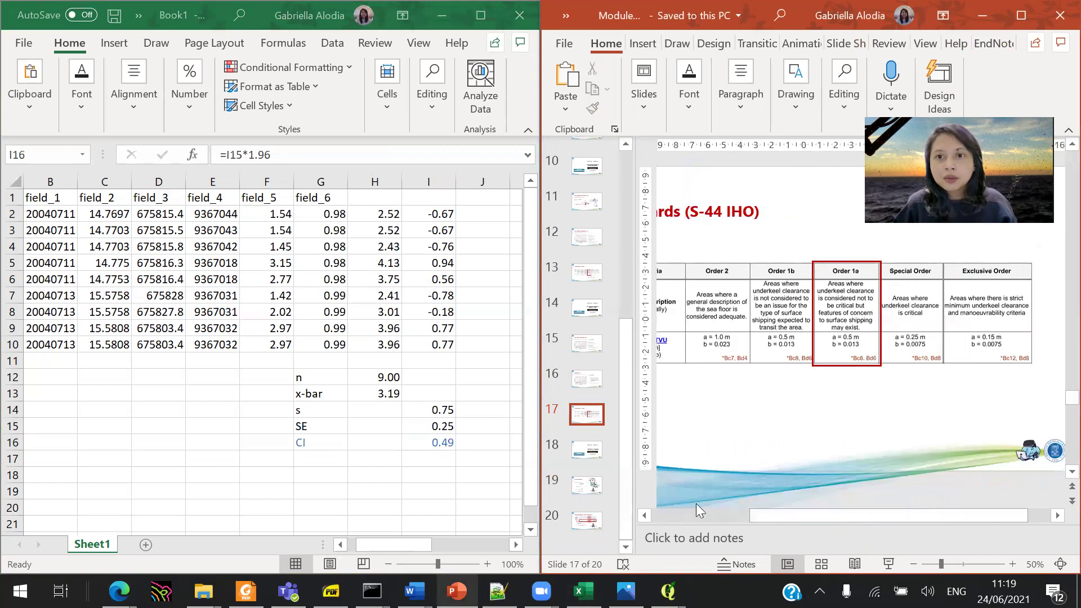
key("Up")
key("Up")
key("Up")
key("Up")
key("Left")
key("Left")
key("Left")
key("Left")
key("Left")
key("Left")
key("Left")
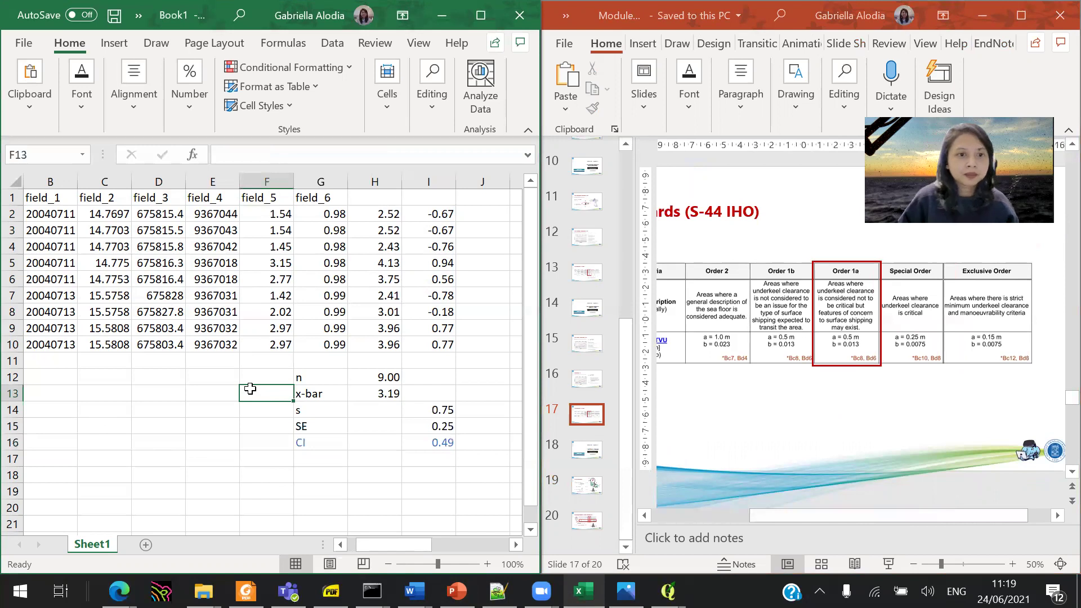
key("Left")
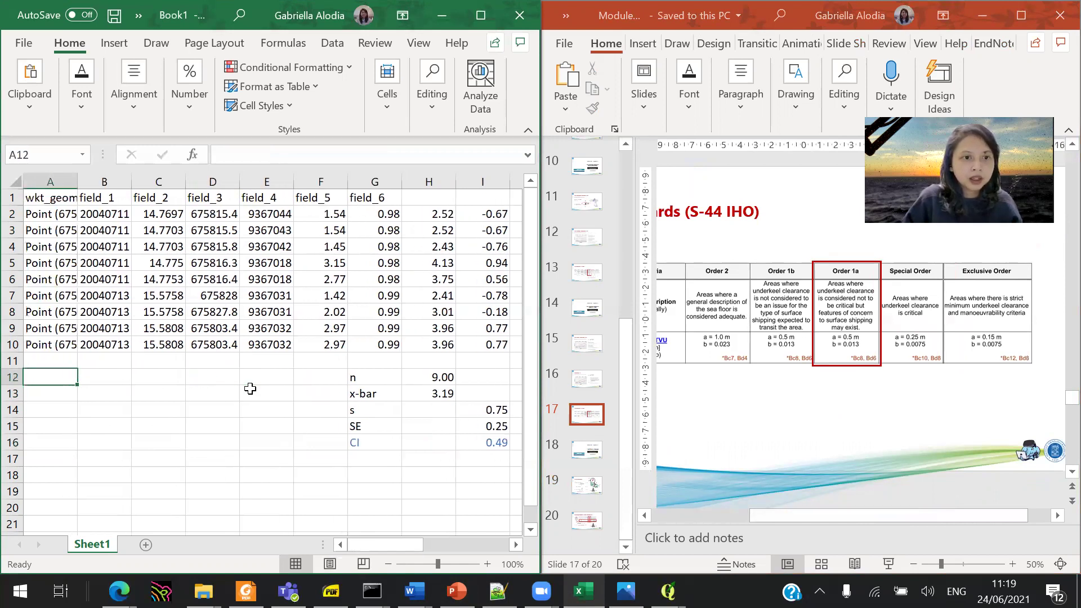
key("Right")
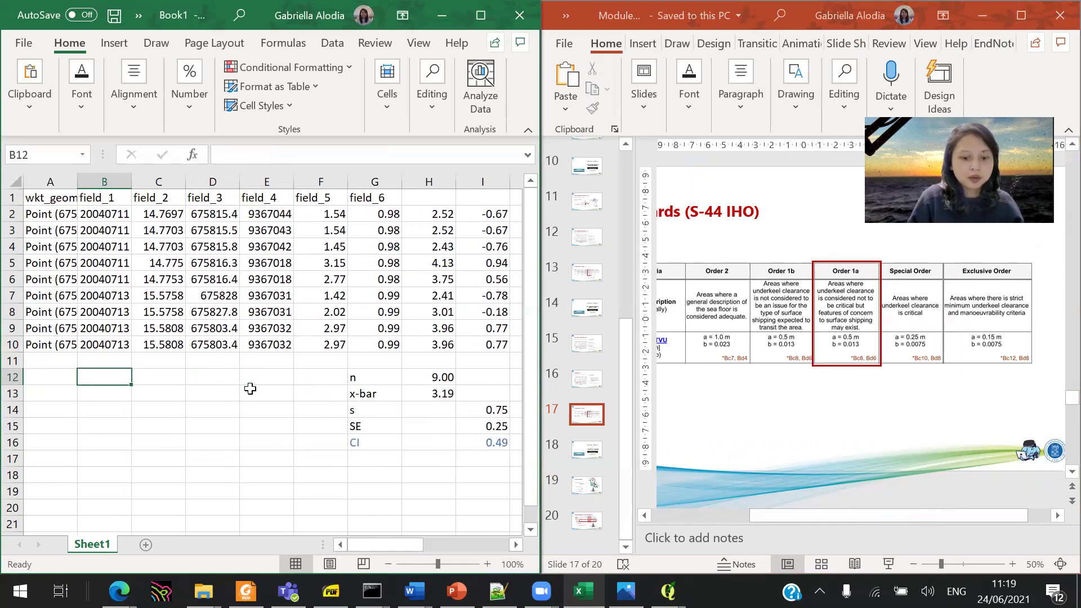
type("Order 2")
key("Tab")
type("Order")
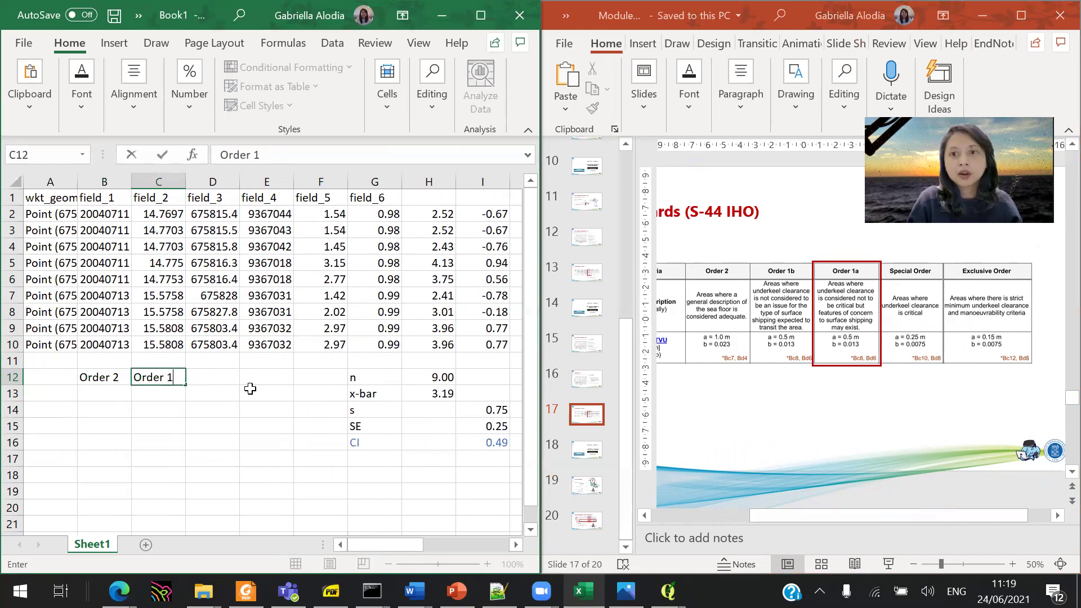
type(" 1")
key("Tab")
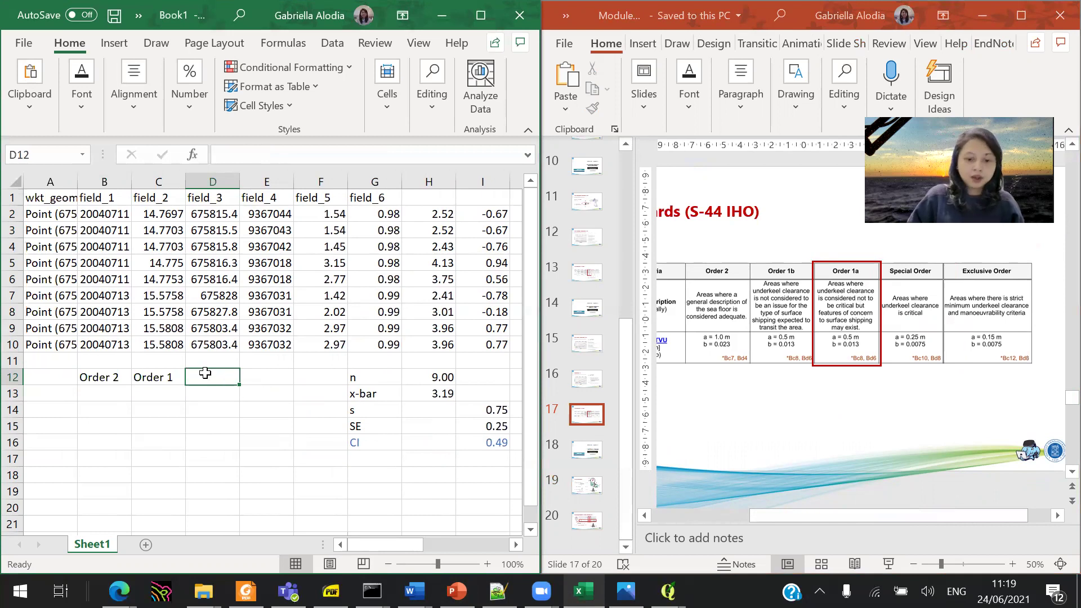
Add the headers Order Sp in D12 and Order Ex in E12
type("Order Sp")
key("Tab")
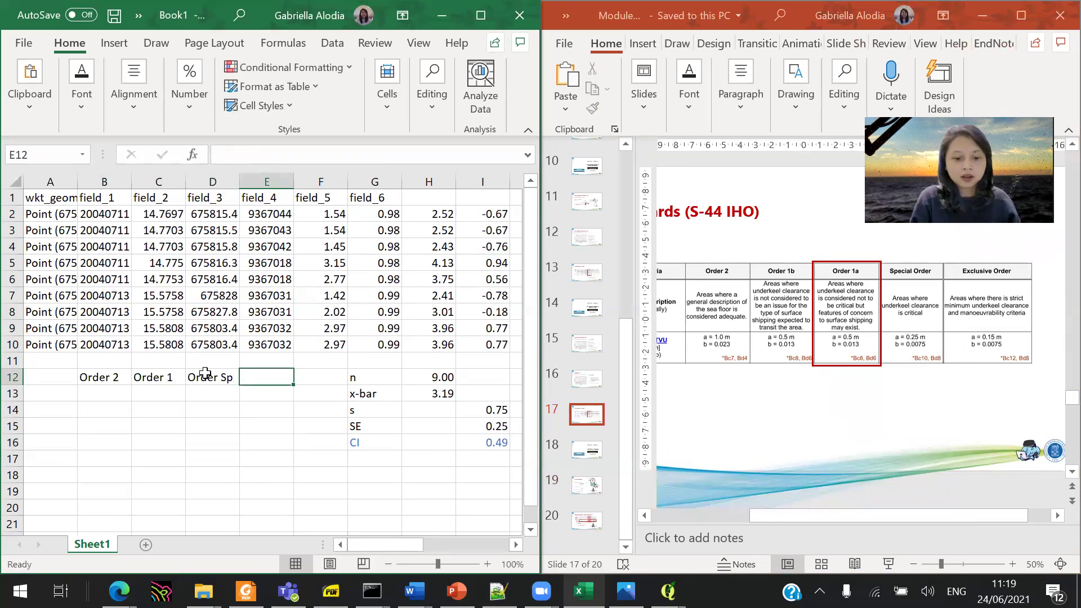
type("Orde")
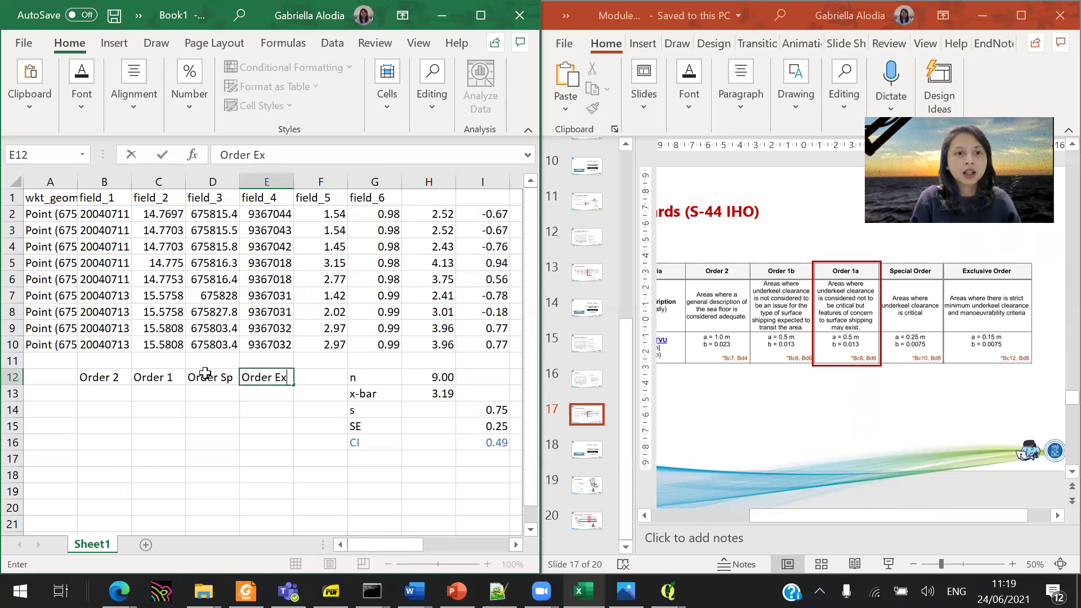
type("r Ex")
key("Return")
Label the coefficient rows a in A13 and b in A14
key("Left")
key("Left")
key("Left")
key("Left")
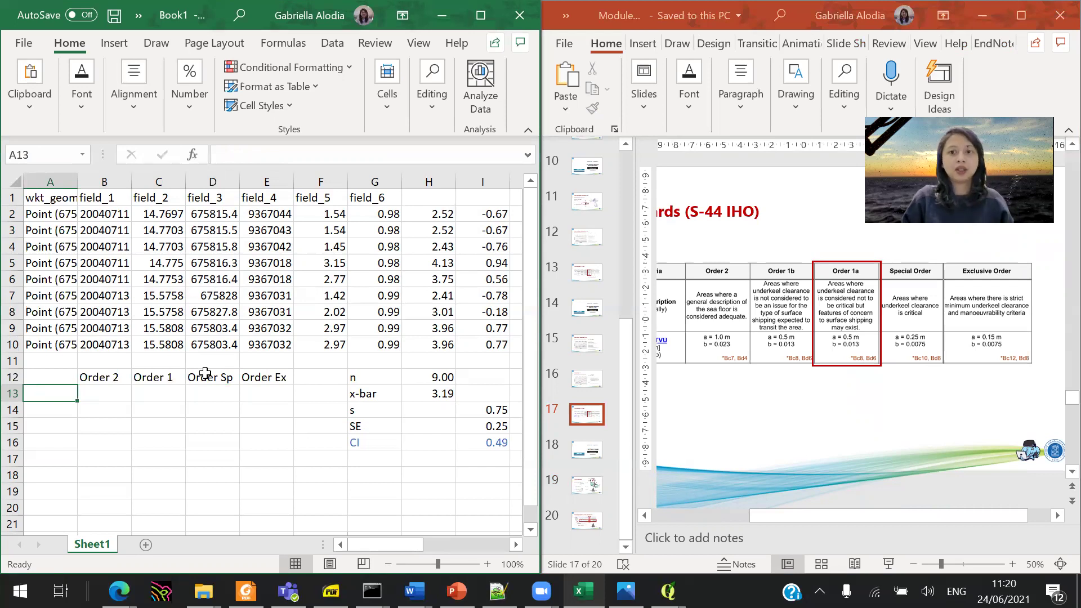
type("a")
key("Return")
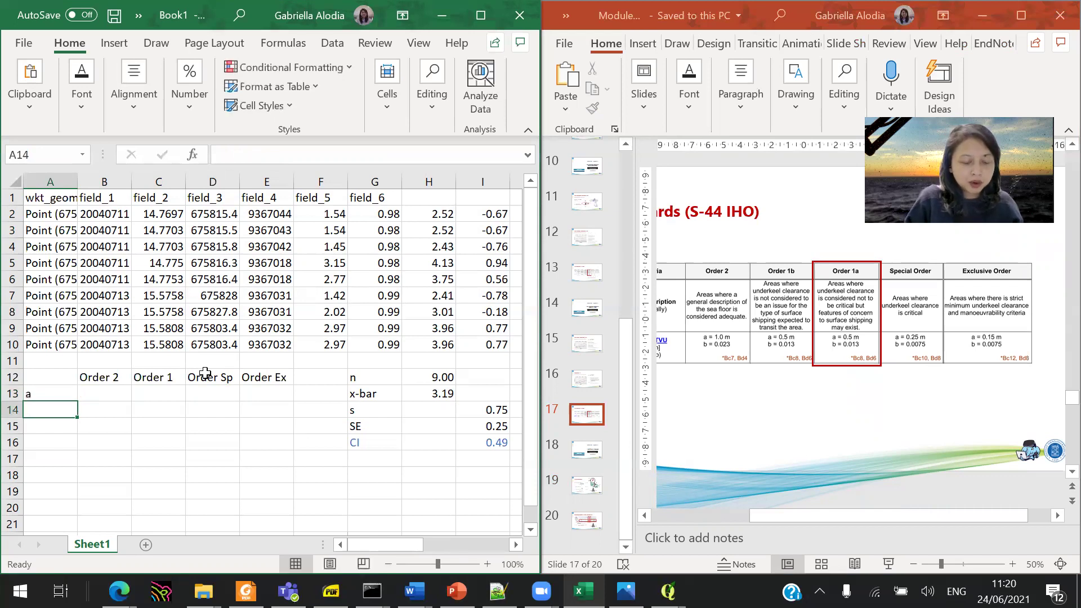
key("Right")
Enter the Order 2 coefficients, a as 1 in B13 and b as 0.023 in B14
key("Up")
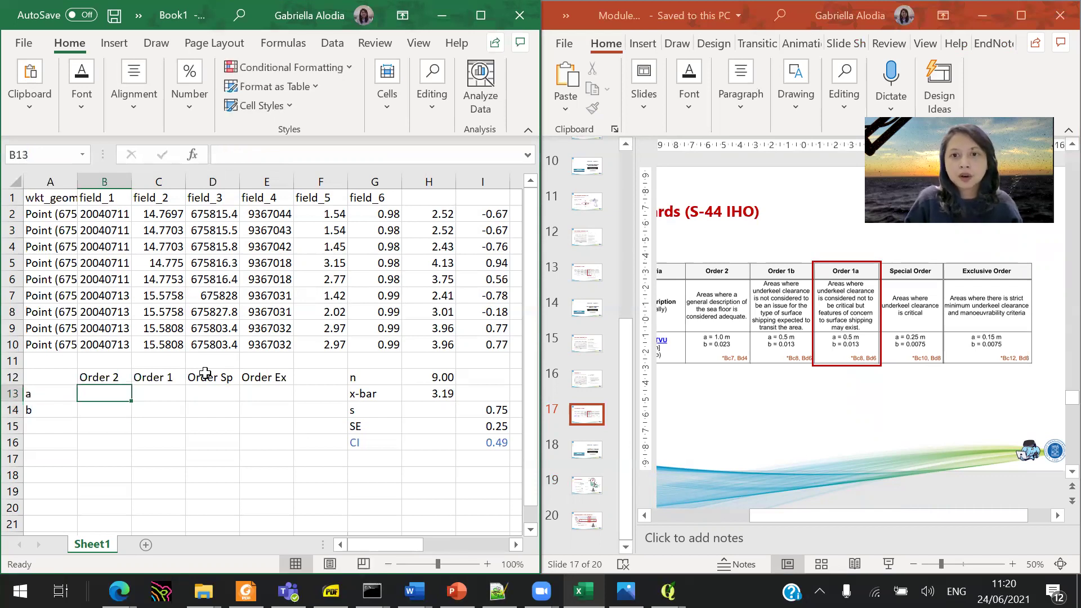
type("1")
key("Return")
type("0.023")
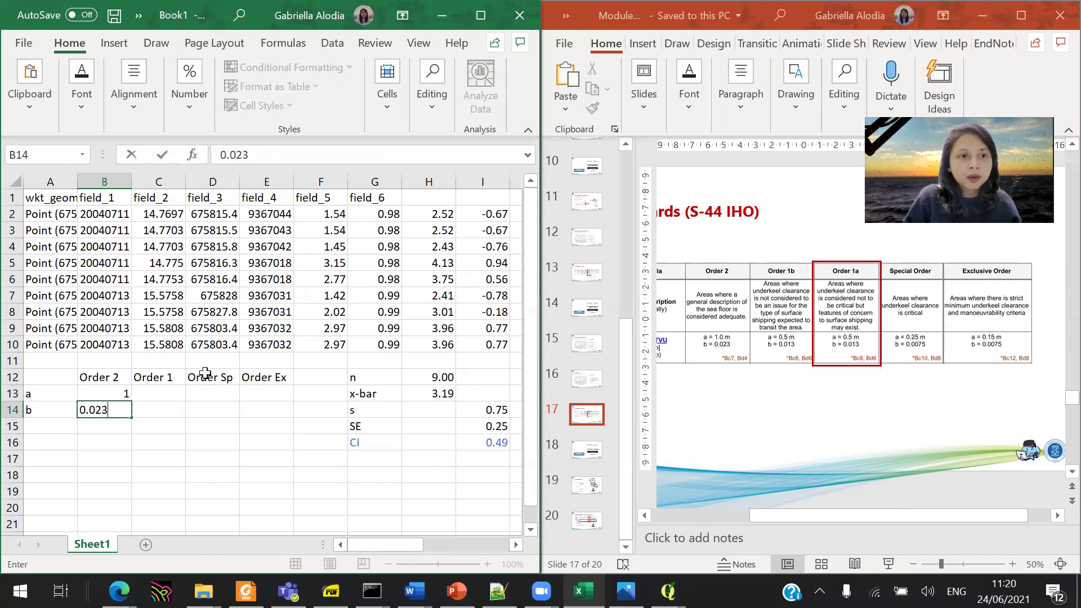
key("Up")
Enter the Order 1 coefficients, a as 0.5 in C13 and b as 0.013 in C14
key("Right")
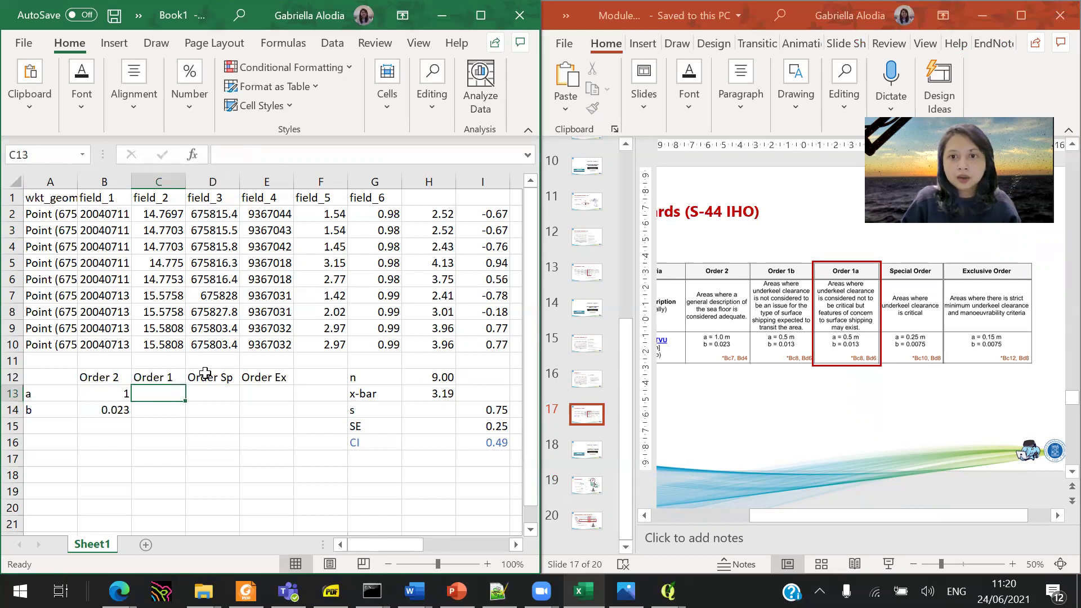
type("0.05")
key("Return")
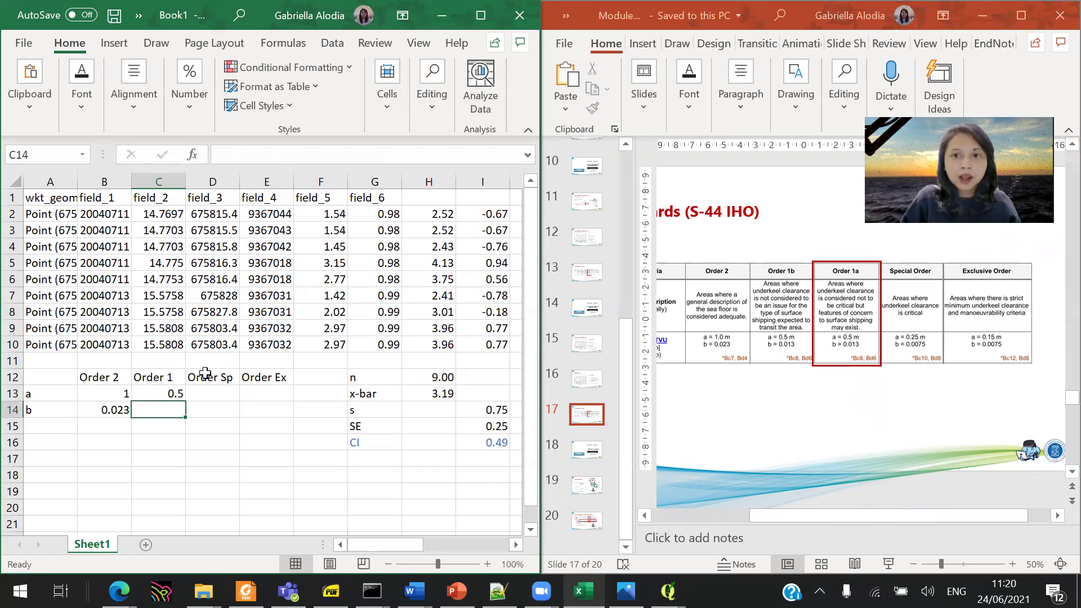
type(".")
type("0.")
key("Tab")
Enter the Special Order coefficients, a as 0.25 in D13 and b as 0.0075 in D14
key("Up")
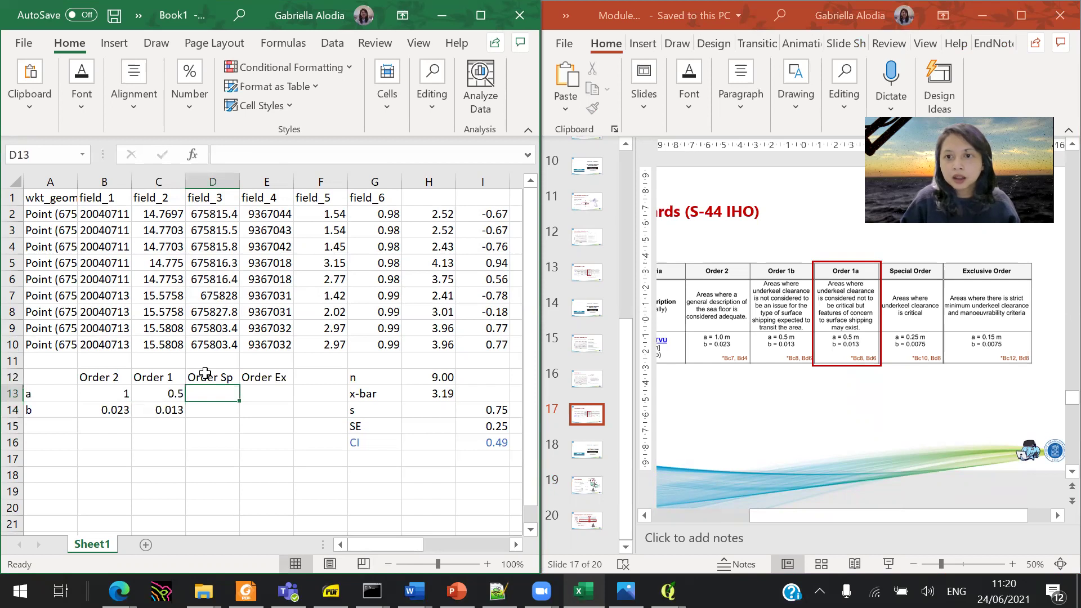
type("0.25")
key("Return")
type("0.0075")
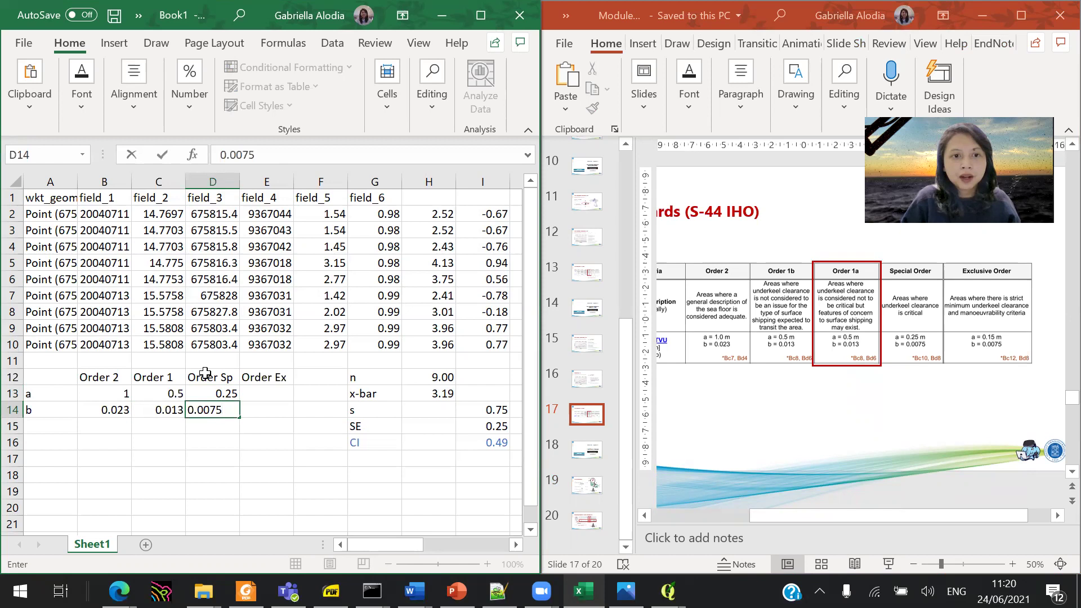
key("Return")
Enter the Exclusive Order coefficients, a as 0.15 in E13 and b as 0.0075 in E14
key("Up")
key("Up")
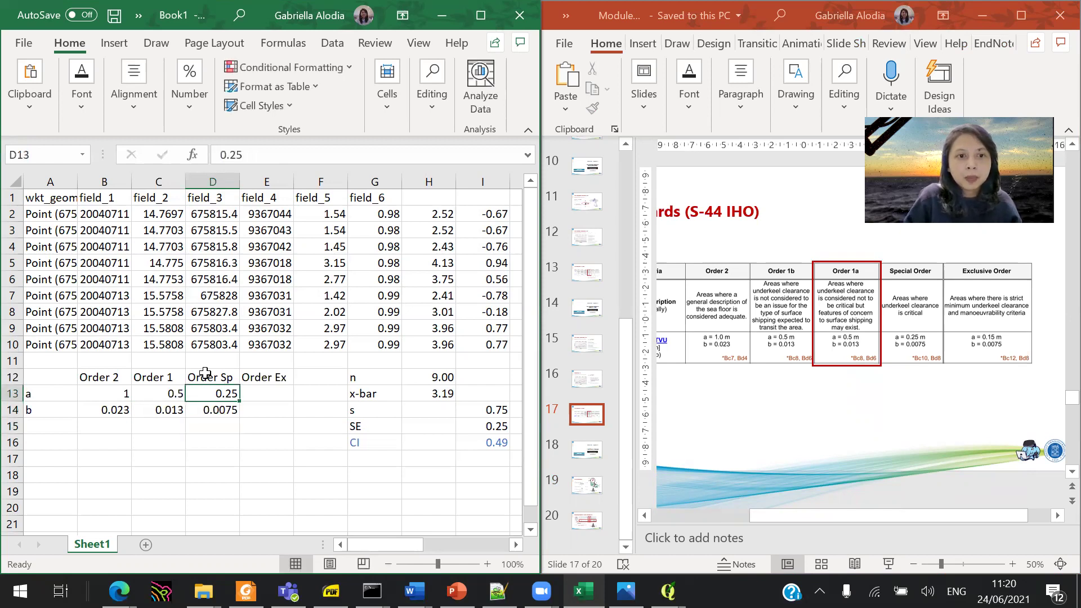
key("Right")
type("0.15")
key("Return")
type("0.")
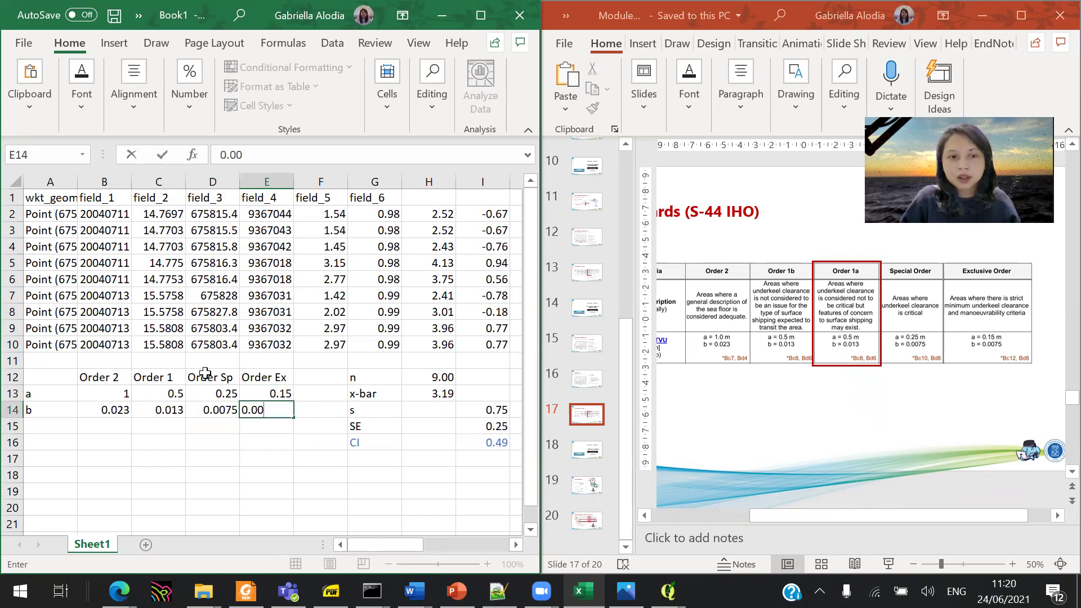
type("0075")
key("Return")
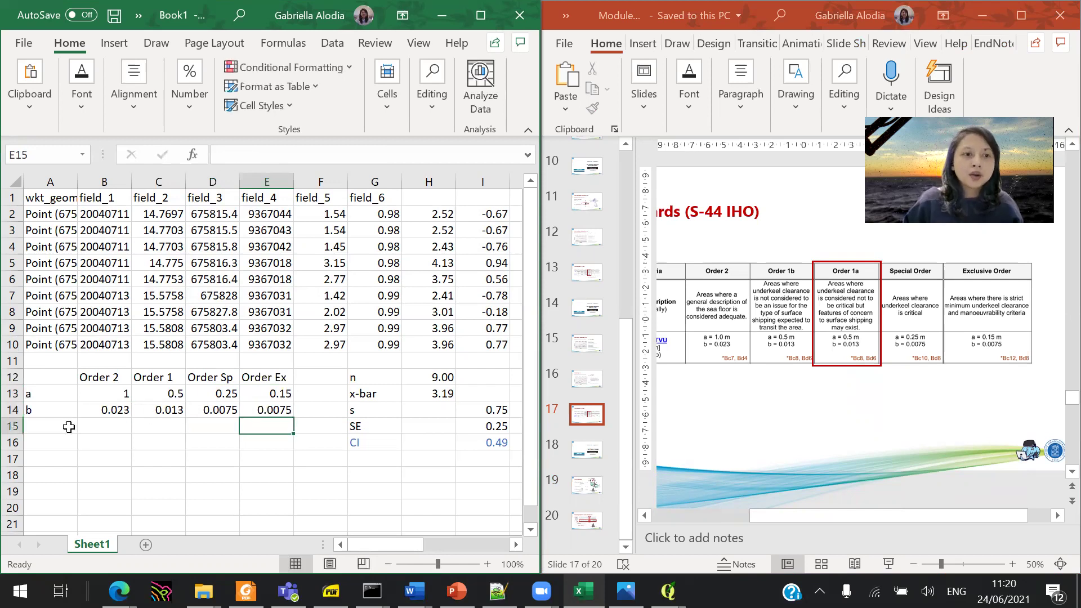
Label cell A15 as TVU for the row below the a and b coefficients
left_click(56, 431)
type("Tab")
key("BackSpace")
key("BackSpace")
type("VU")
key("Tab")
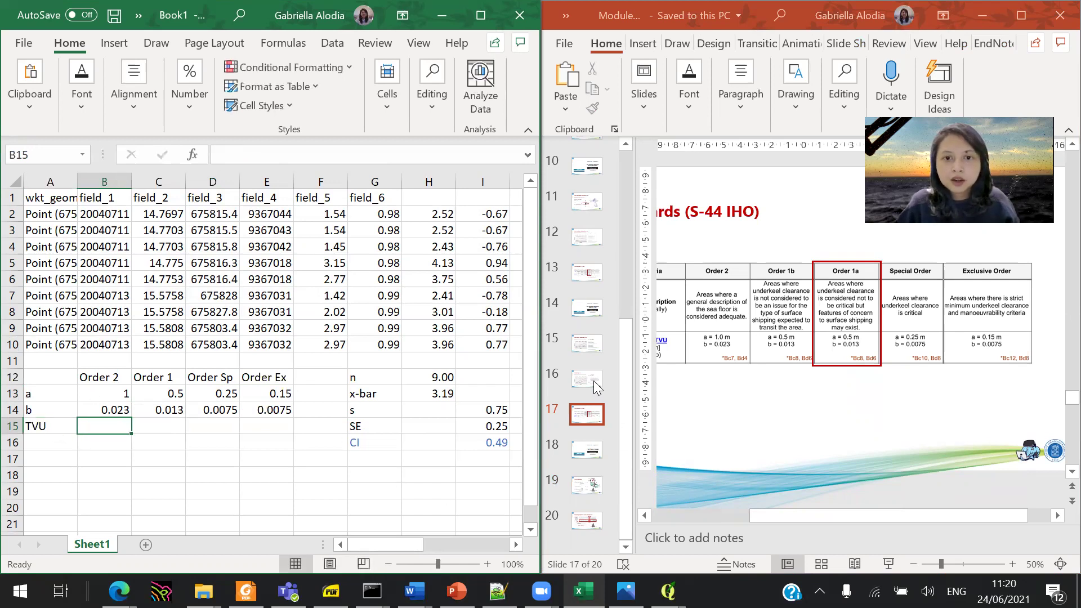
Switch to the presentation and show the TVU formula on slide 20, comparing computed TVU with the standards
left_click(601, 436)
left_click(586, 485)
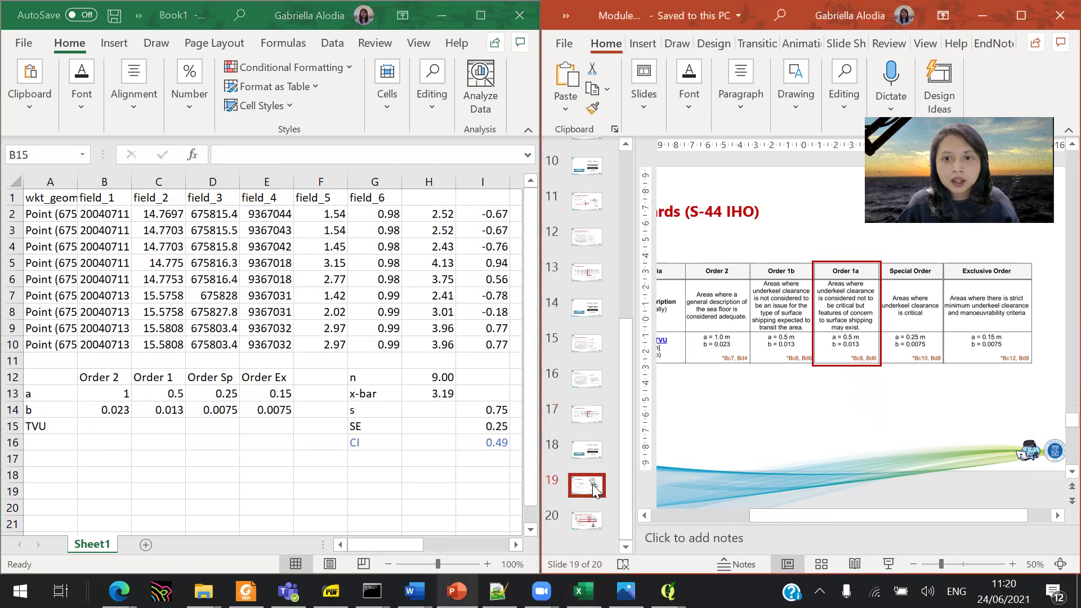
left_click(600, 528)
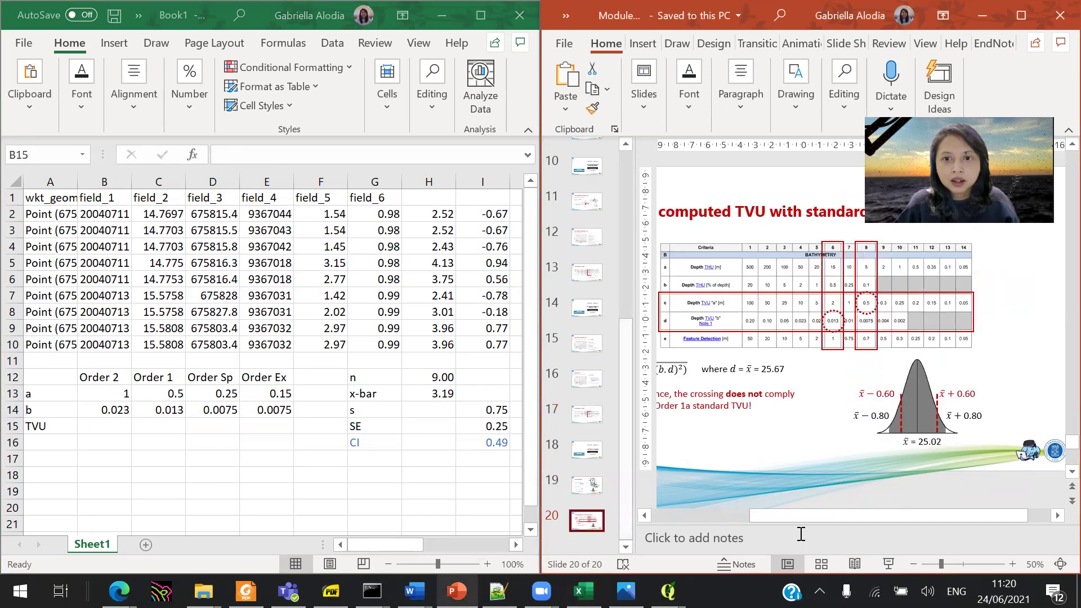
left_click_drag(801, 517, 703, 513)
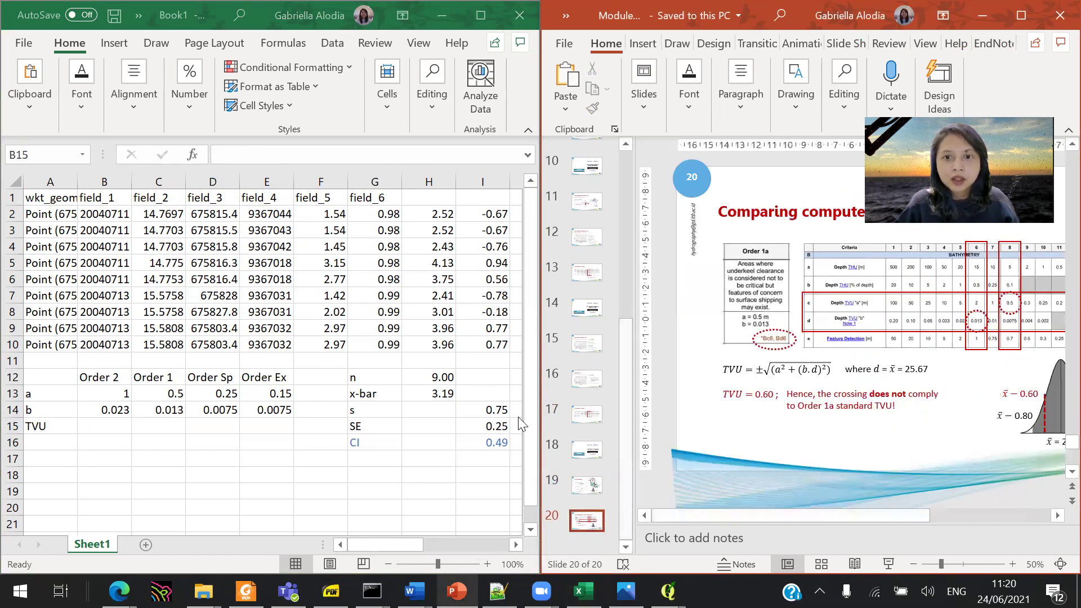
Enter the Order 2 TVU formula =SQRT(B13^2+(B14*H13)^2) in cell B15 of the Excel sheet
left_click(121, 428)
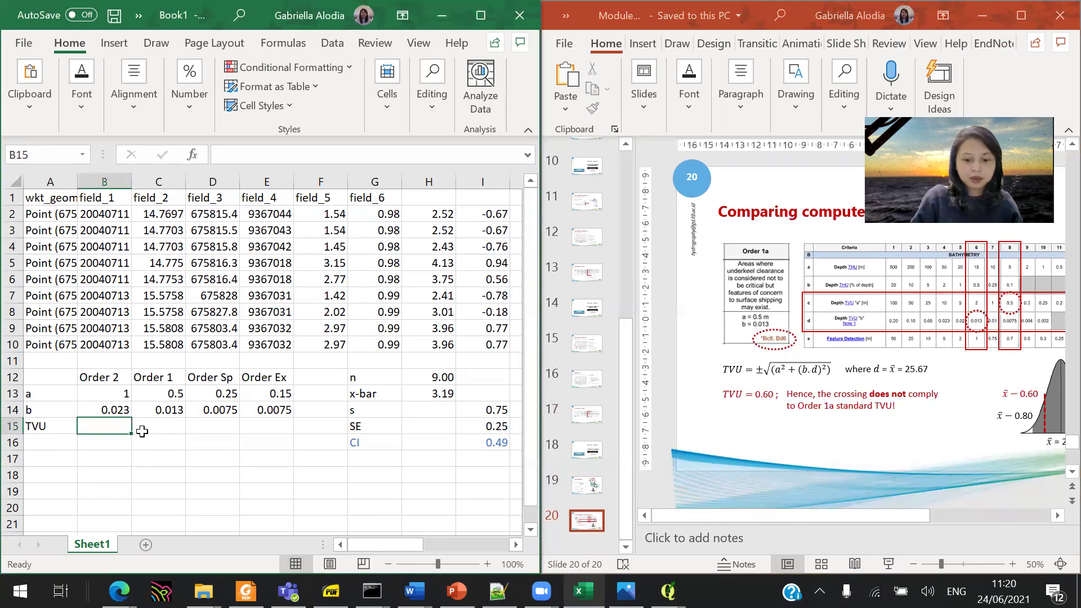
type("=sqrt")
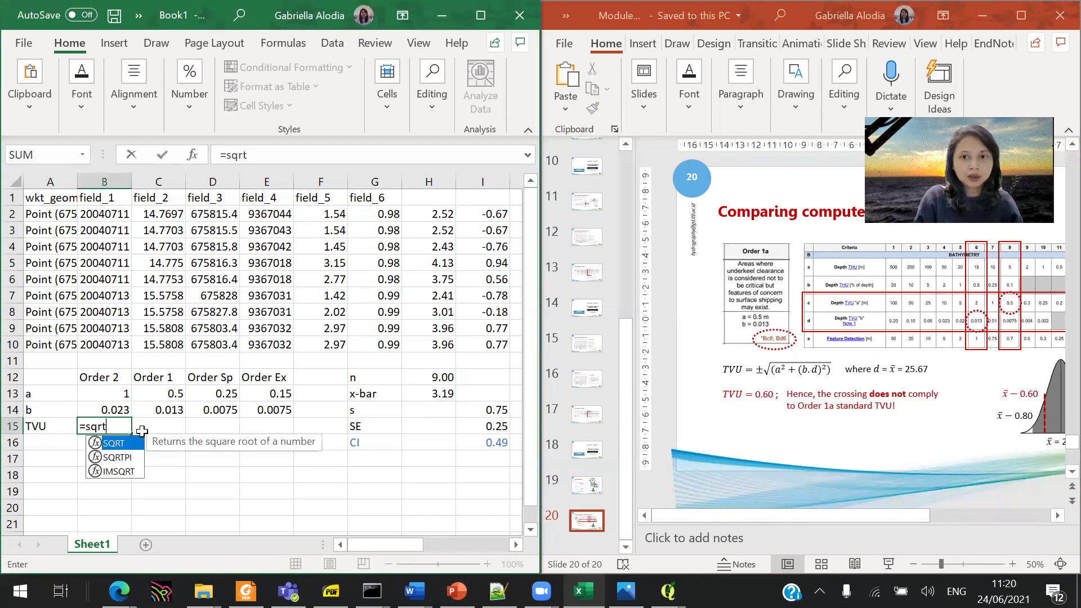
type("(")
key("Up")
key("Up")
type("^")
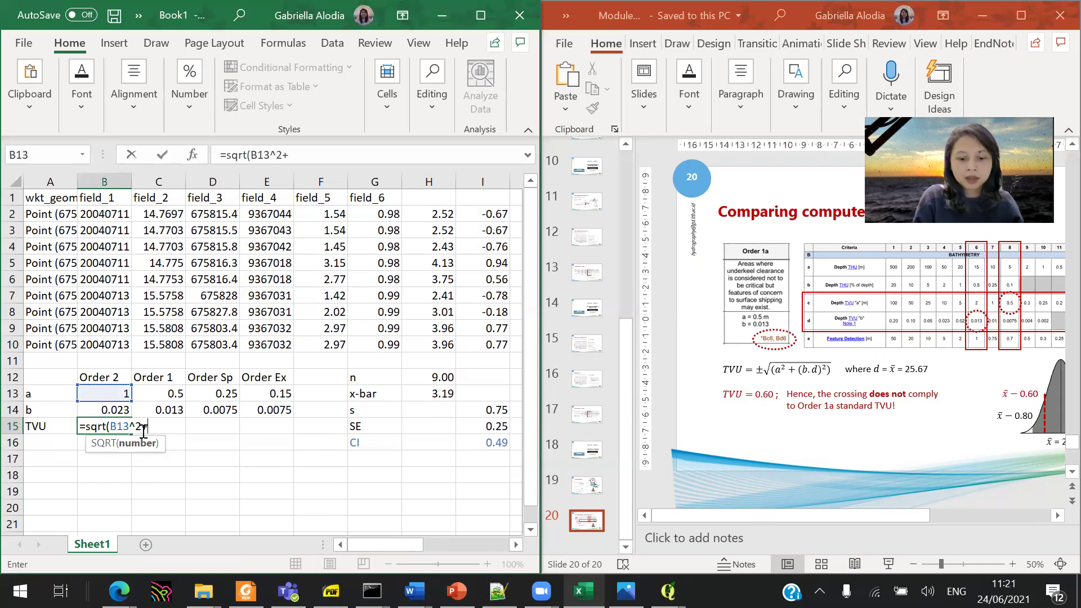
left_click(105, 413)
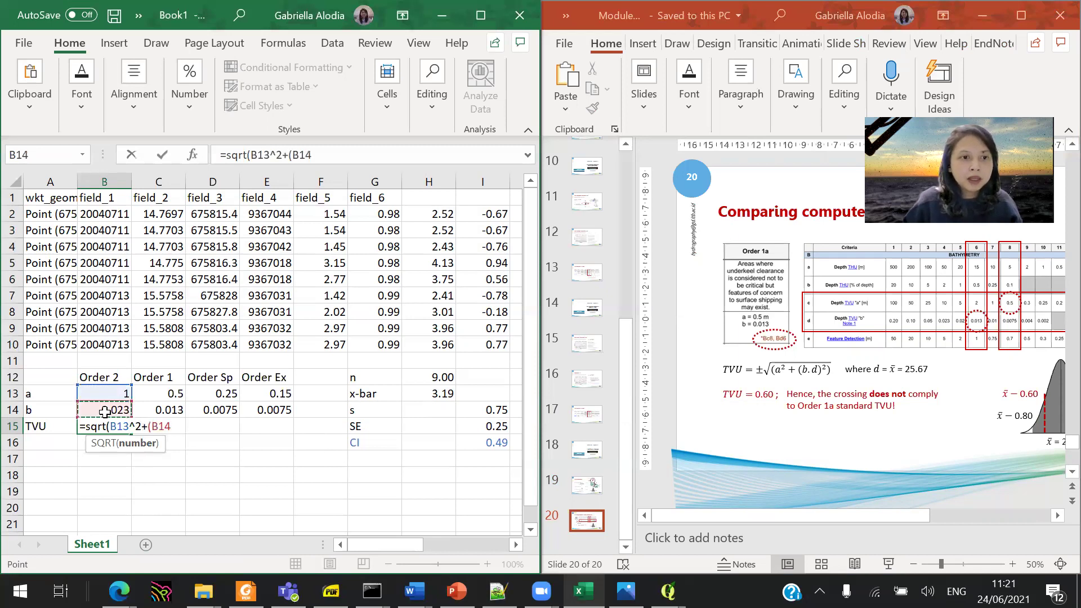
type("*")
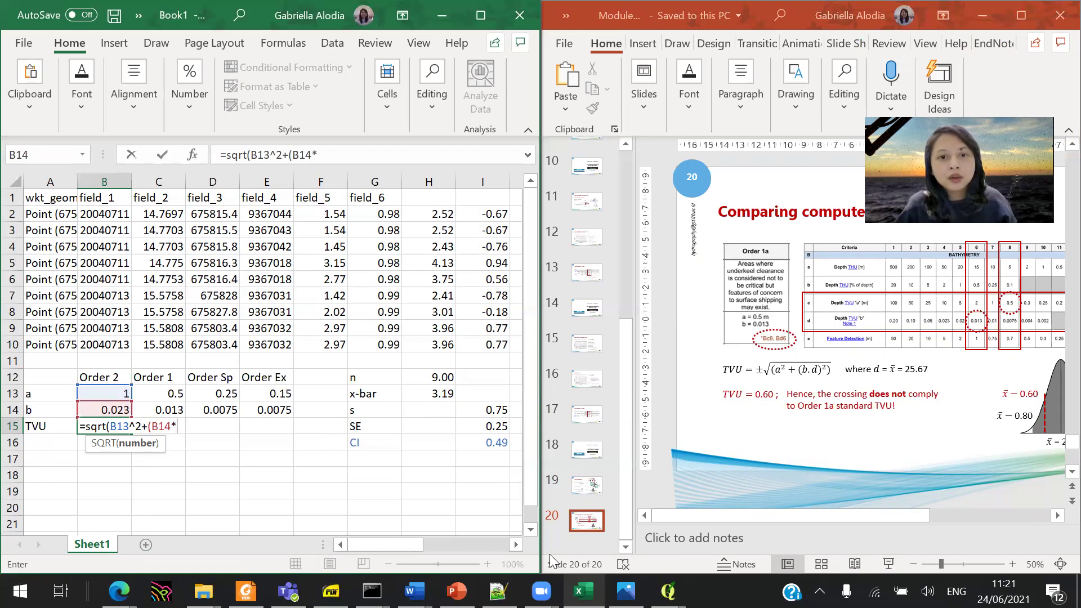
left_click(447, 393)
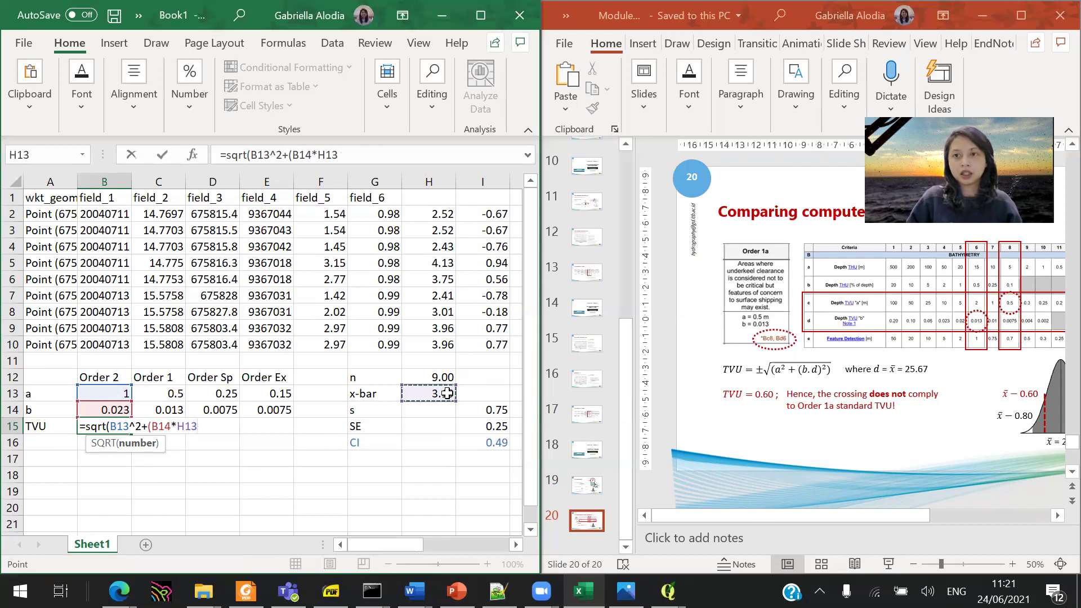
type(")^2")
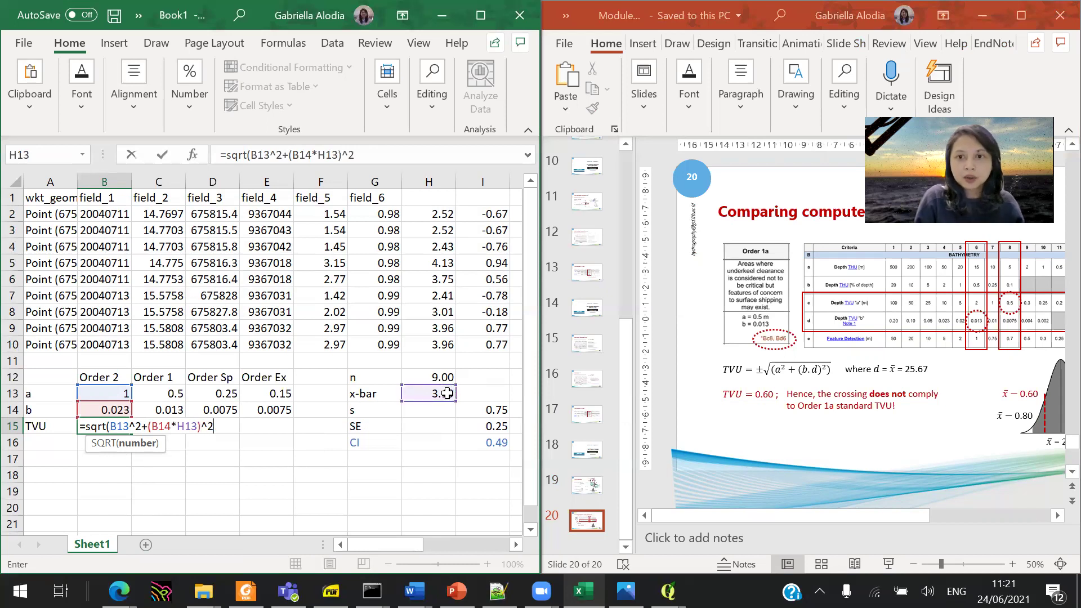
key("Return")
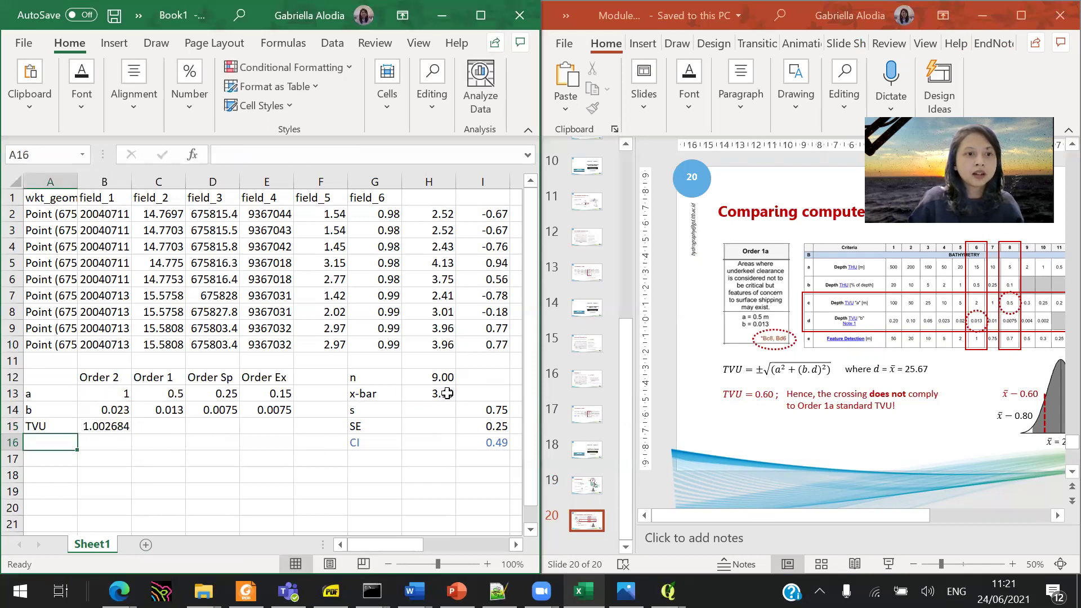
Try to fill the Order 2 TVU formula with its relative x-bar reference across C15:E15
left_click(121, 424)
left_click_drag(131, 434, 293, 426)
left_click(255, 469)
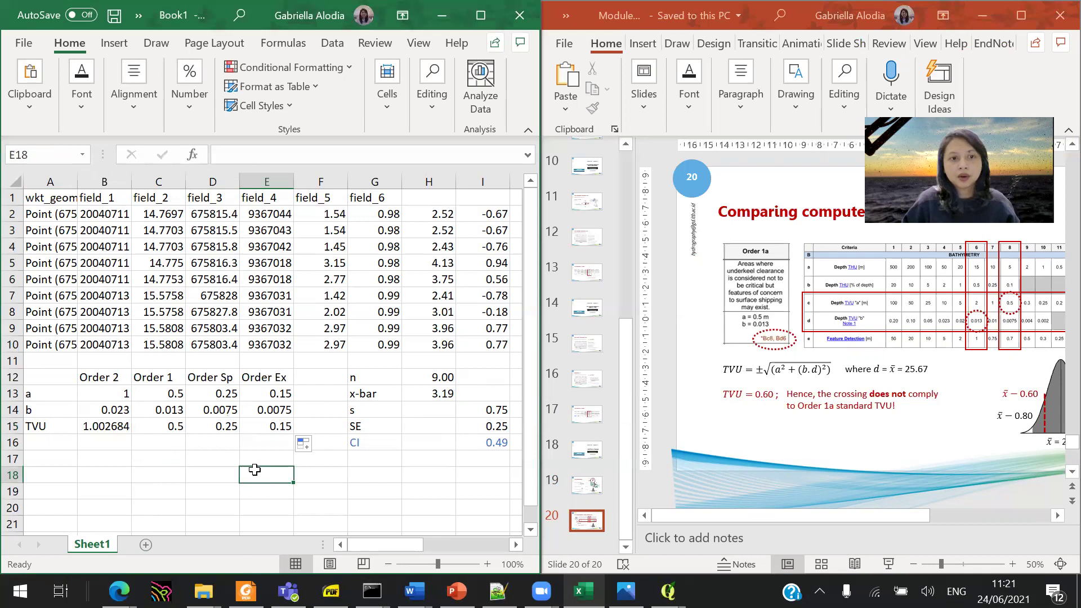
left_click_drag(116, 393, 254, 423)
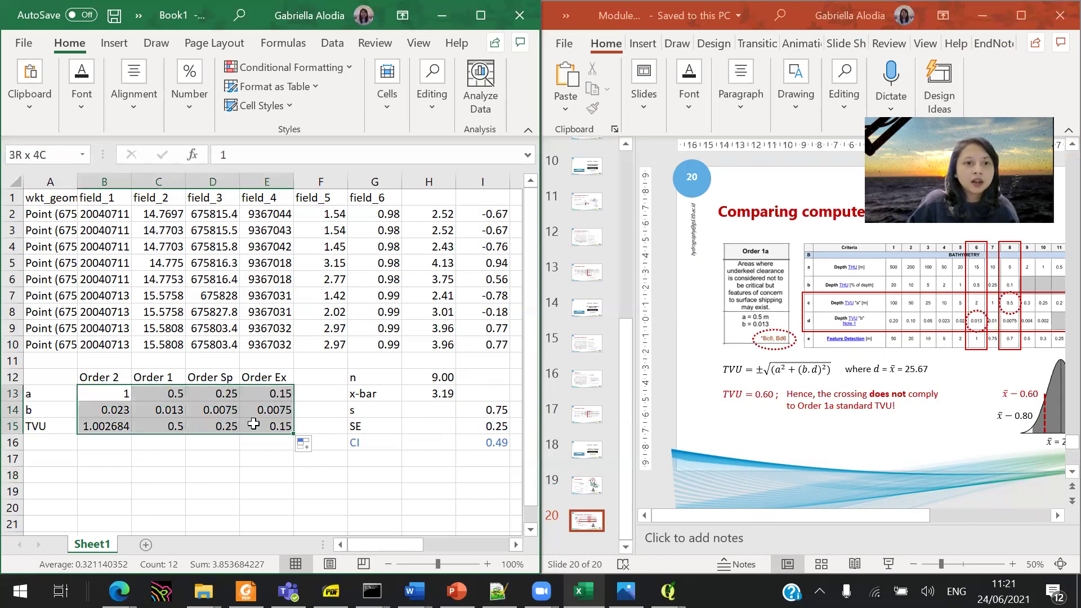
right_click(254, 424)
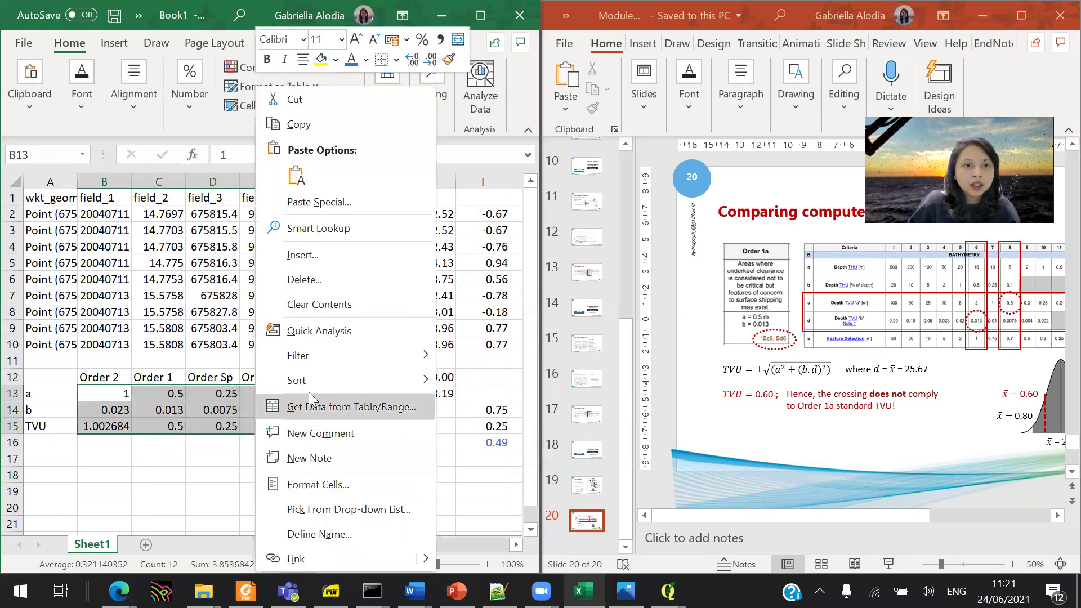
left_click(129, 430)
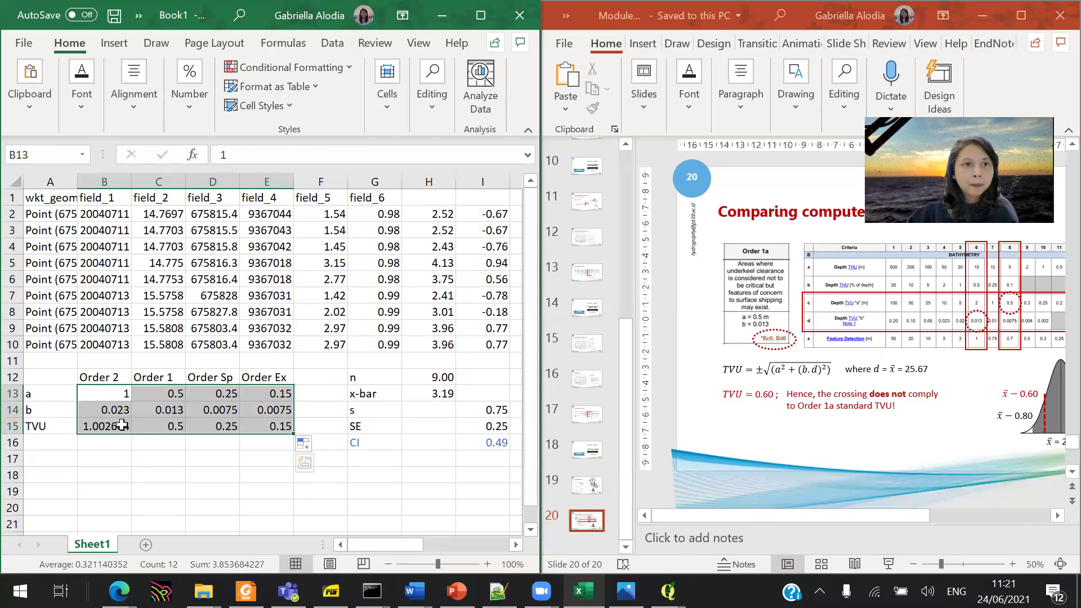
Make the x-bar reference absolute as $H$13 in the B15 formula and fill it across to E15
left_click(122, 426)
left_click(333, 155)
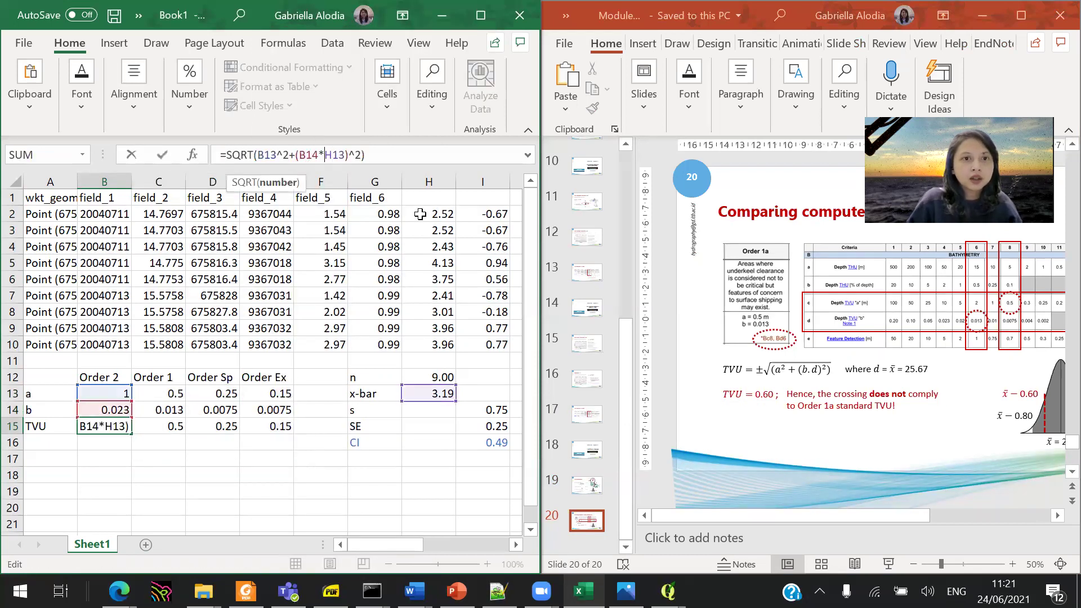
key("F4")
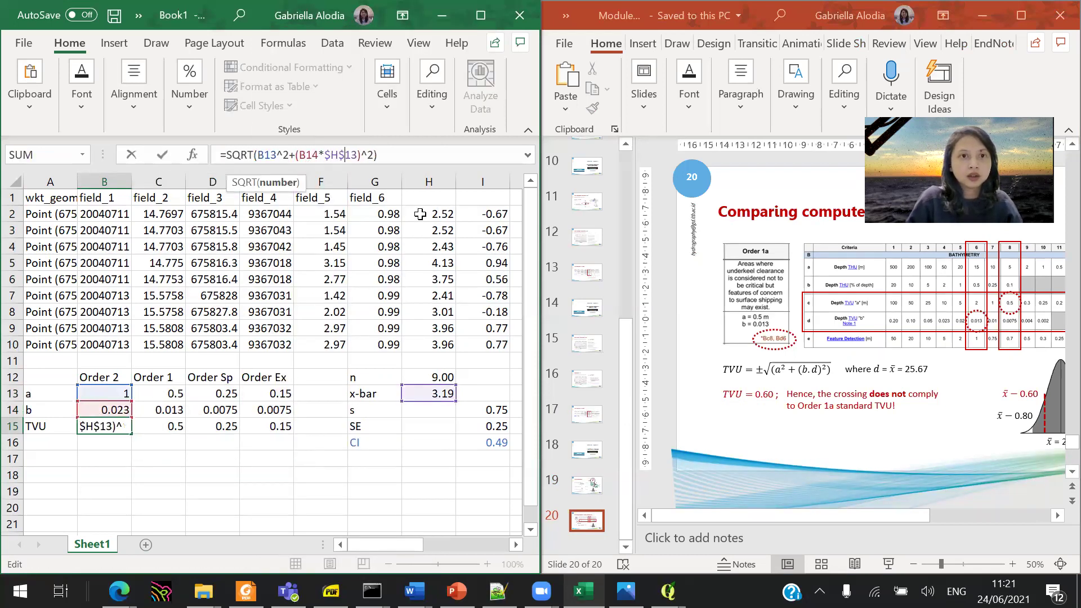
key("Return")
left_click(121, 428)
left_click_drag(130, 434, 277, 427)
Format the TVU values in B15:E15 as numbers with two decimal places
right_click(277, 428)
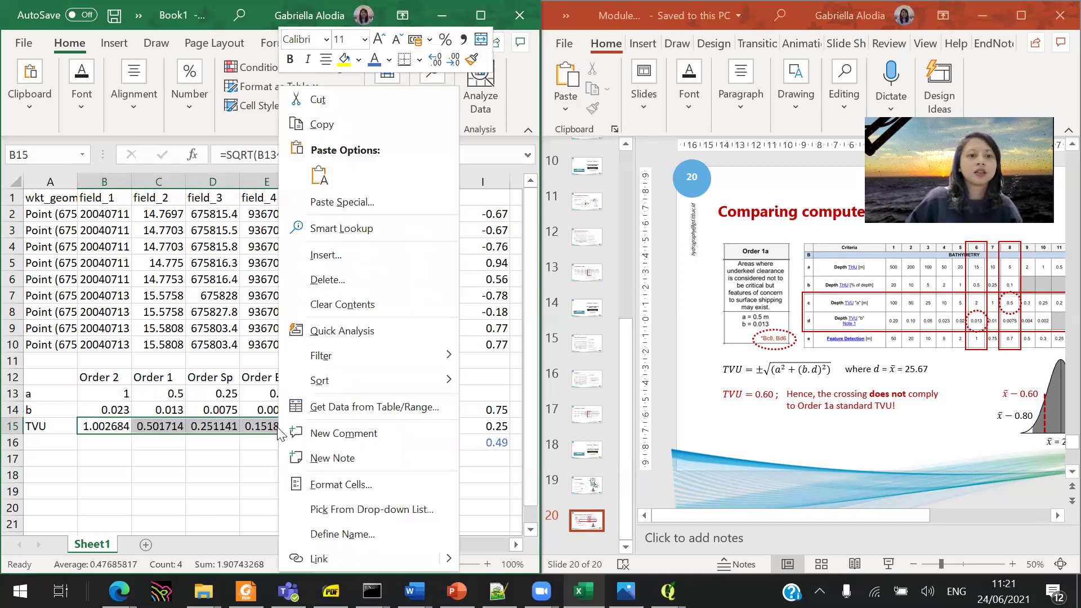
left_click(385, 481)
left_click(242, 228)
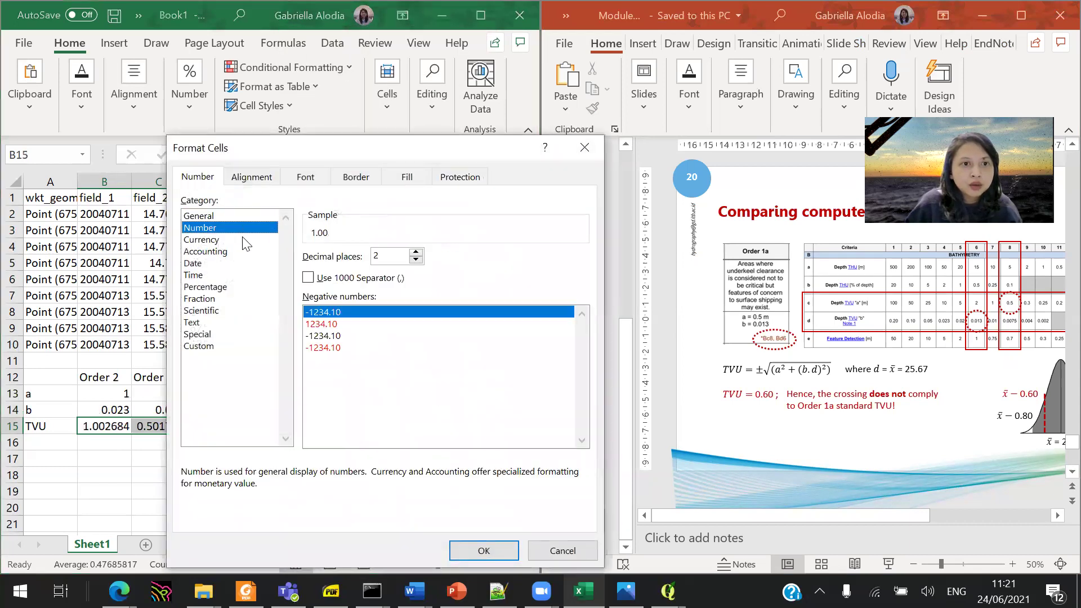
left_click(483, 551)
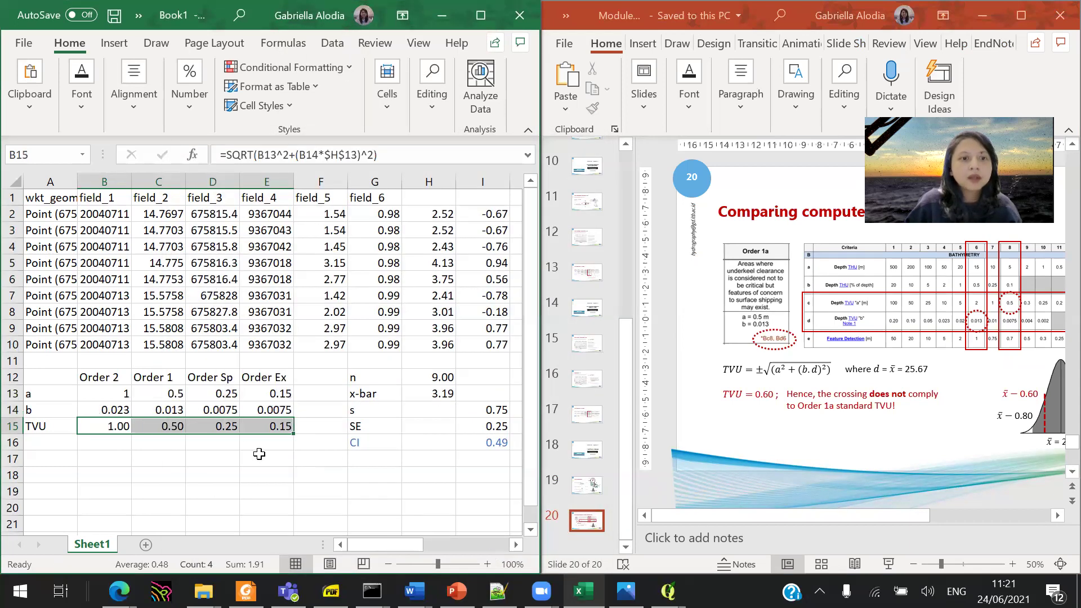
Check the cell references in the TVU formulas of C15, D15 and E15
left_click(229, 426)
double_click(170, 431)
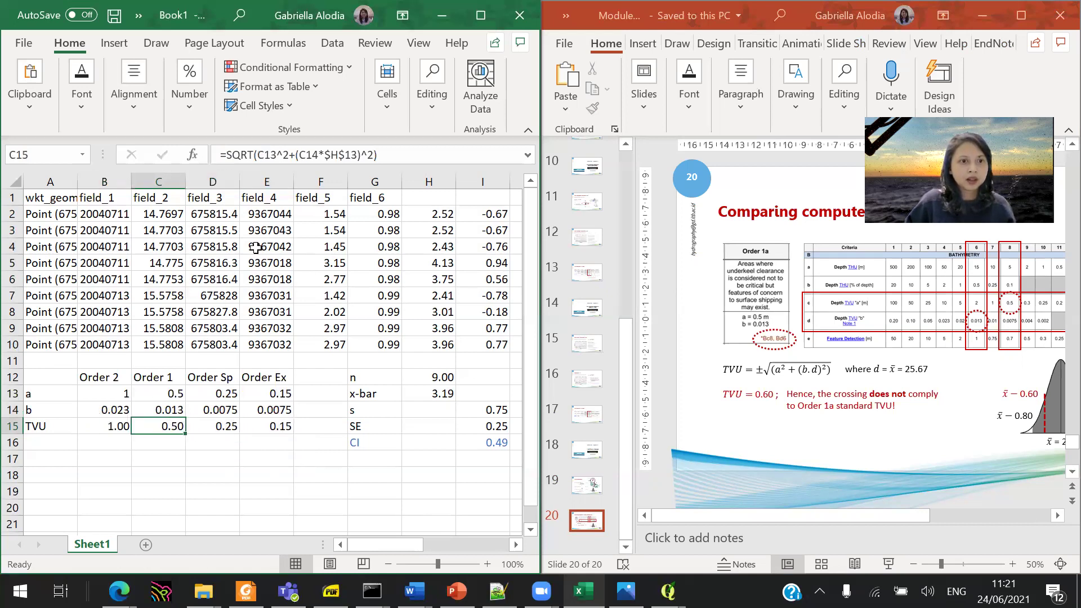
key("Return")
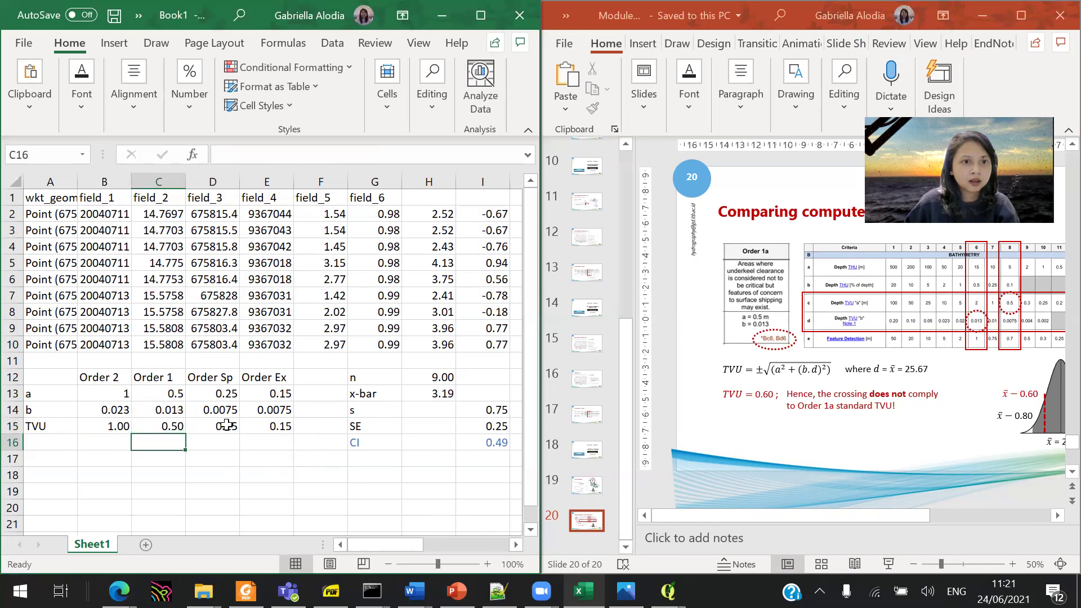
left_click(228, 426)
left_click(335, 152)
key("Return")
left_click(265, 426)
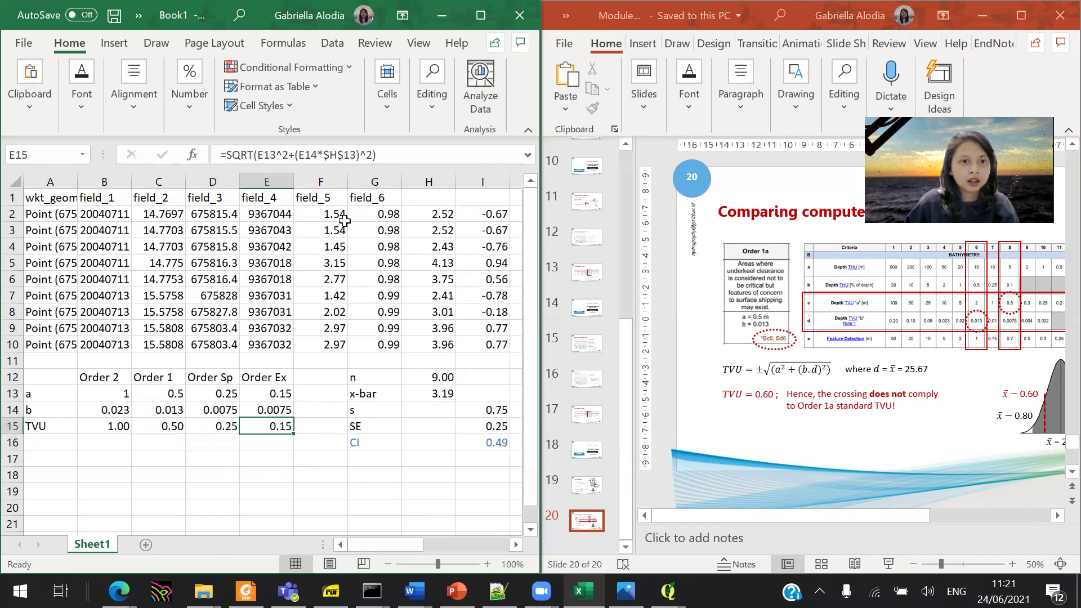
left_click(374, 154)
key("Return")
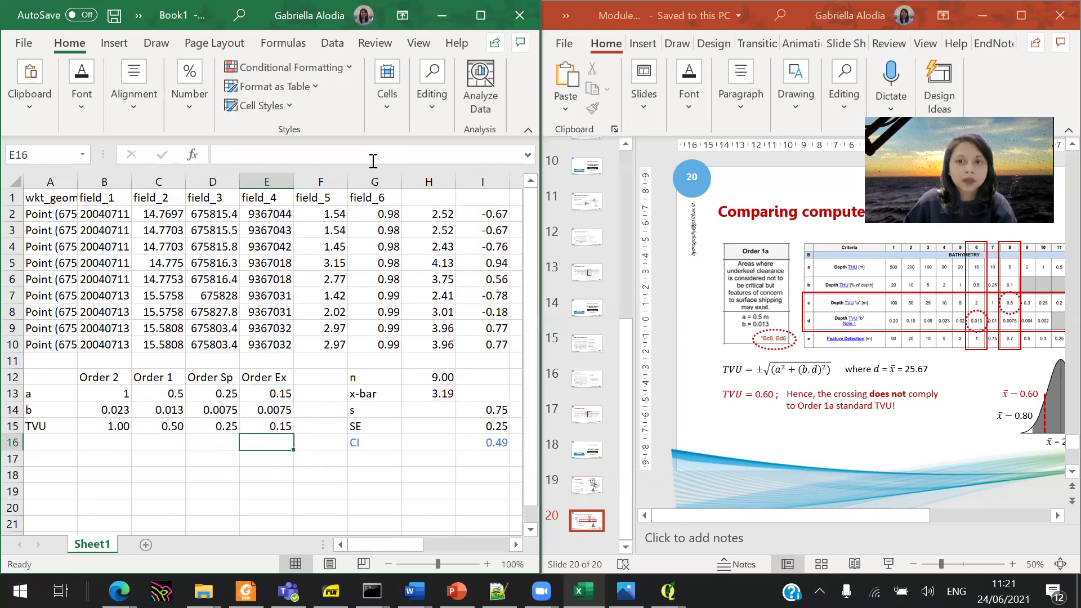
Shade the Order 2 and Order 1 TVU cells B15:C15 light green
left_click_drag(479, 446, 390, 443)
left_click(122, 428)
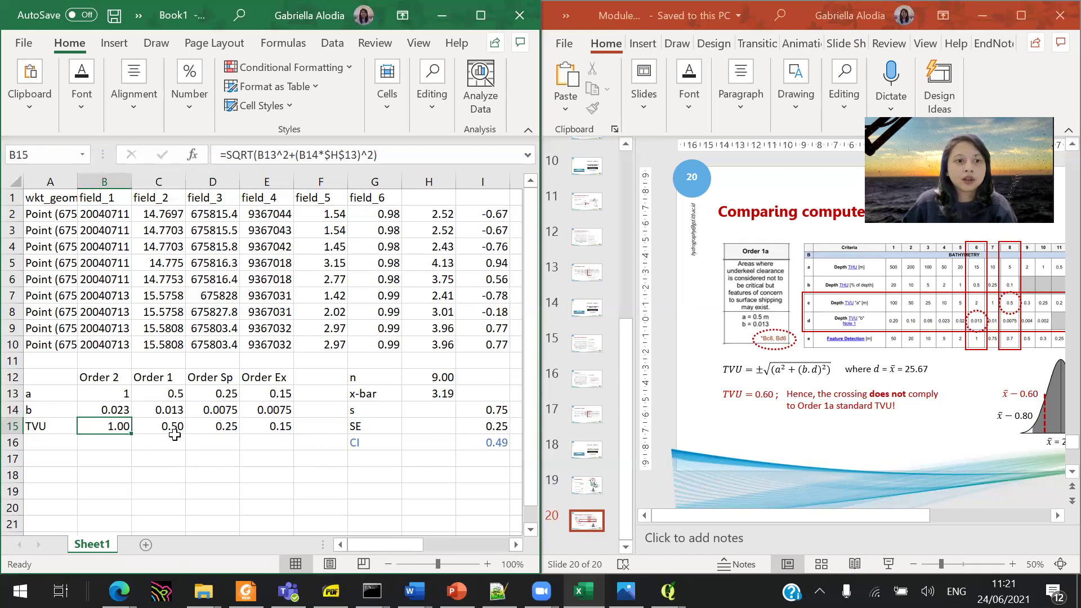
left_click_drag(131, 432, 174, 433)
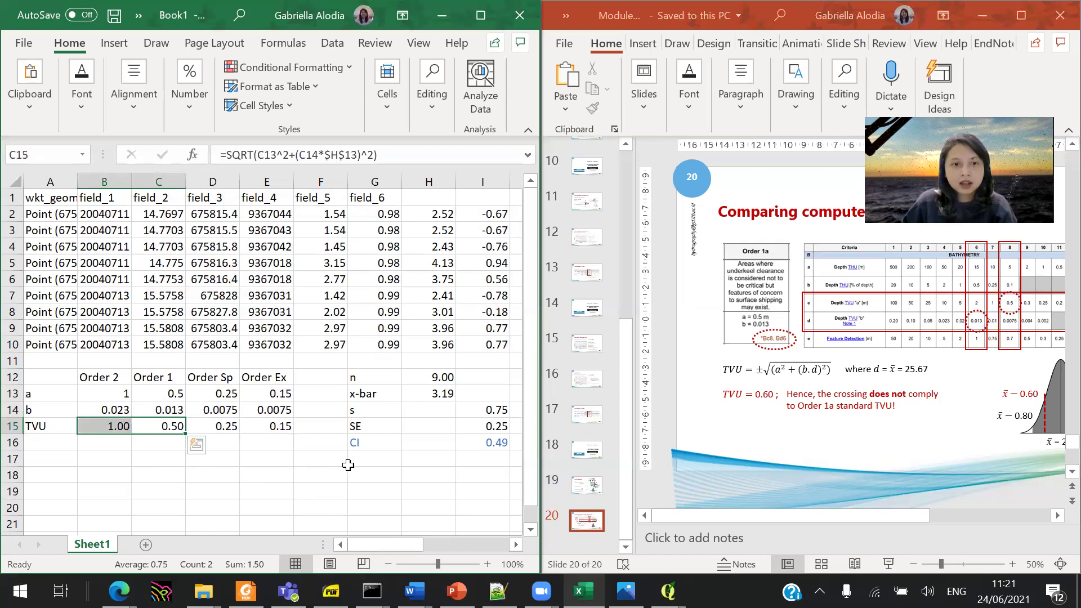
left_click(91, 105)
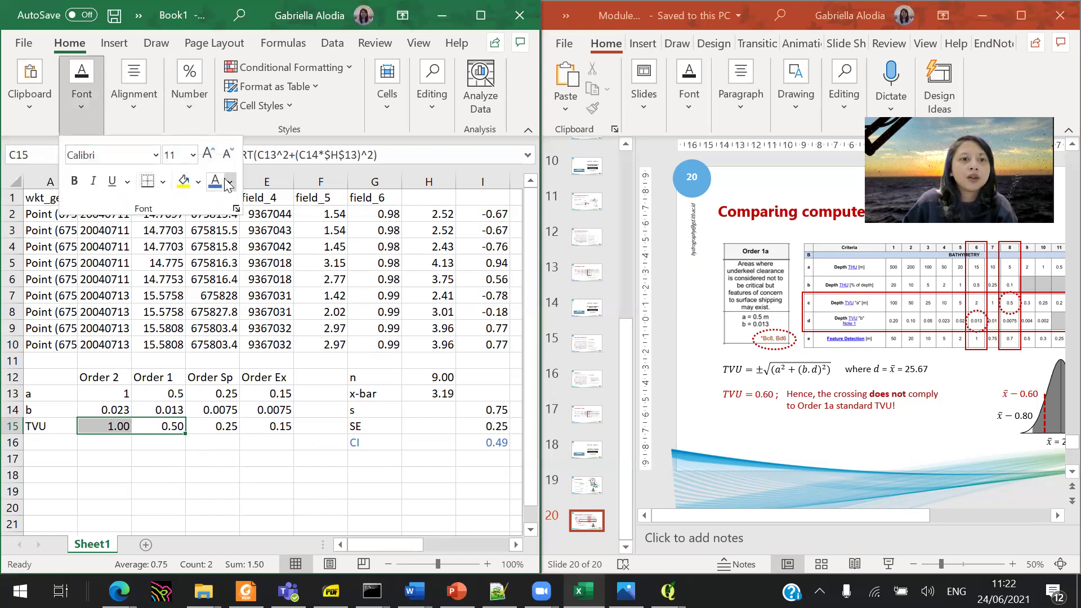
left_click(229, 181)
left_click(198, 181)
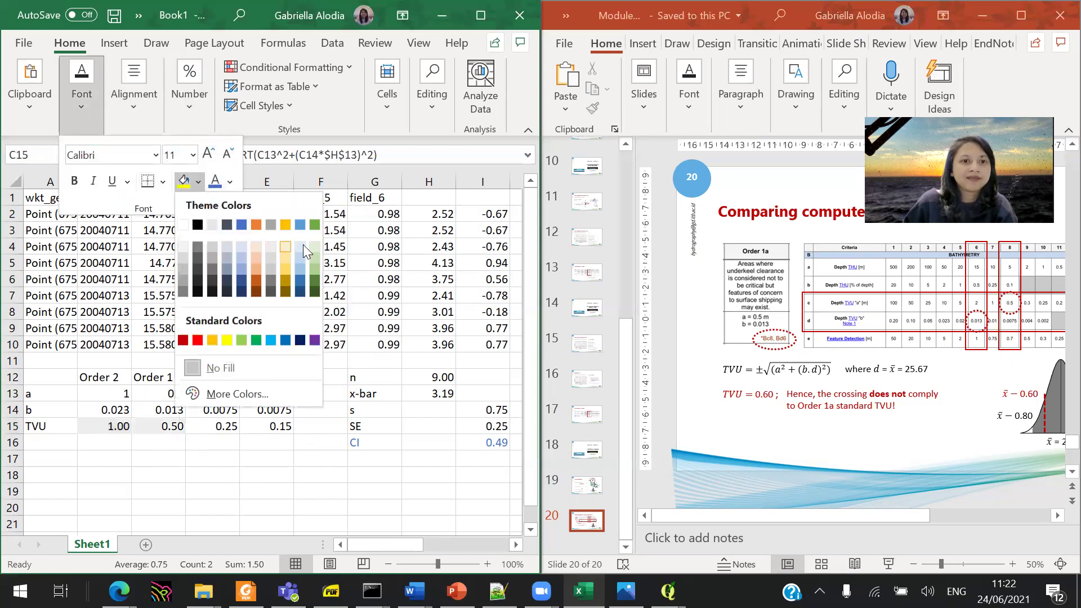
left_click(316, 260)
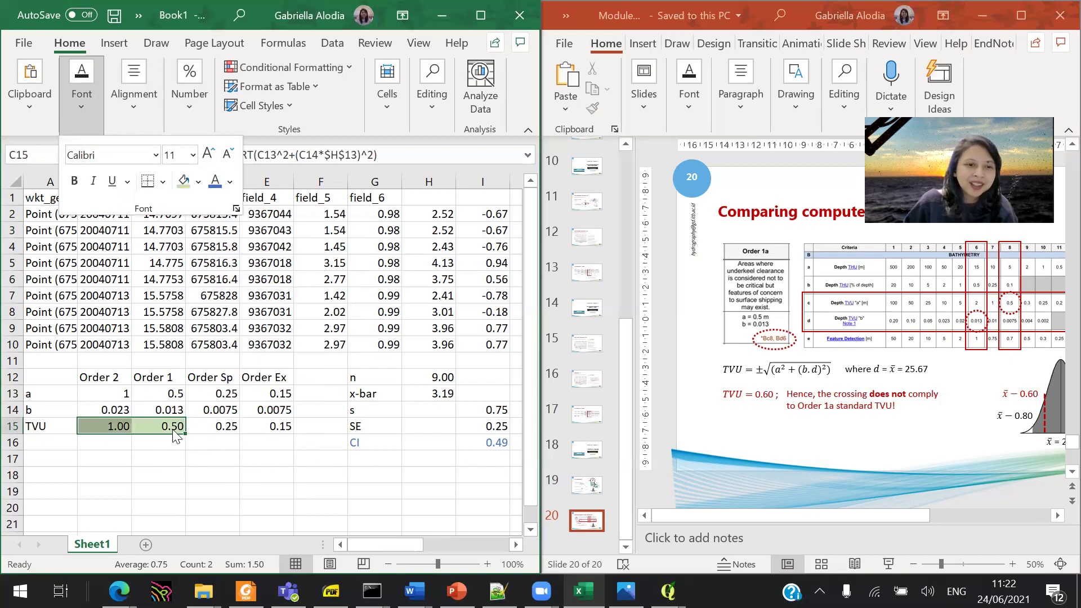
Shade the CI cells G16:I16 the same light green and set their font colour to black
left_click_drag(379, 444, 496, 443)
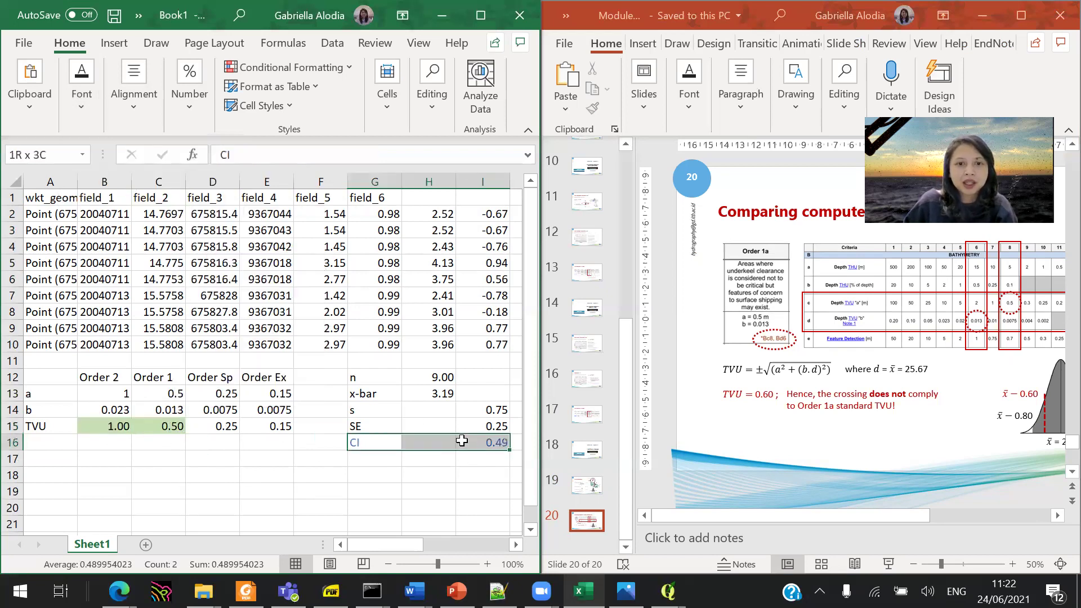
left_click(74, 127)
left_click(184, 181)
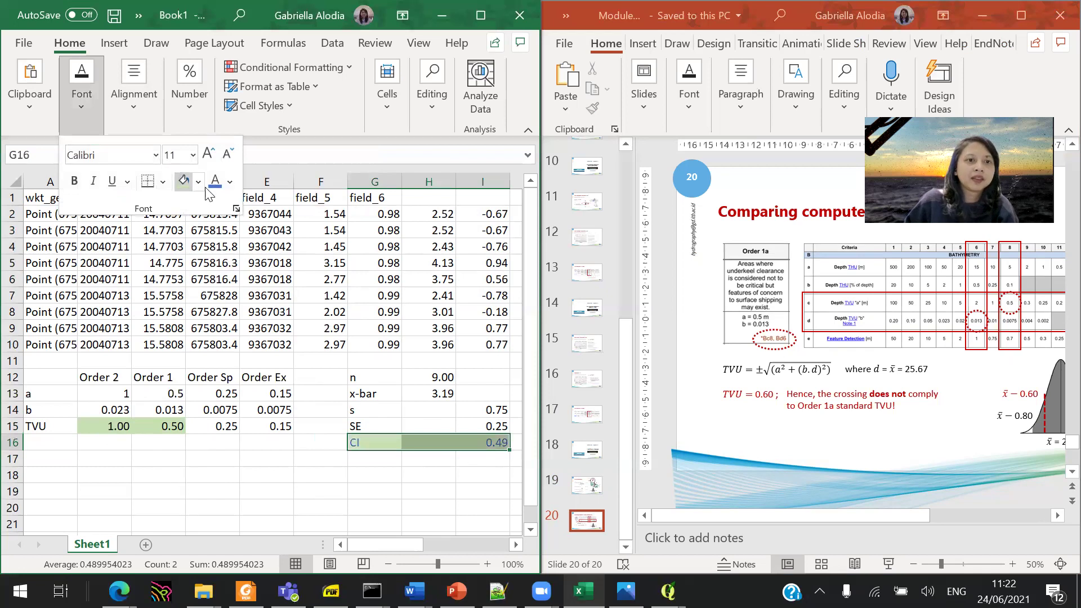
left_click(229, 185)
left_click(242, 207)
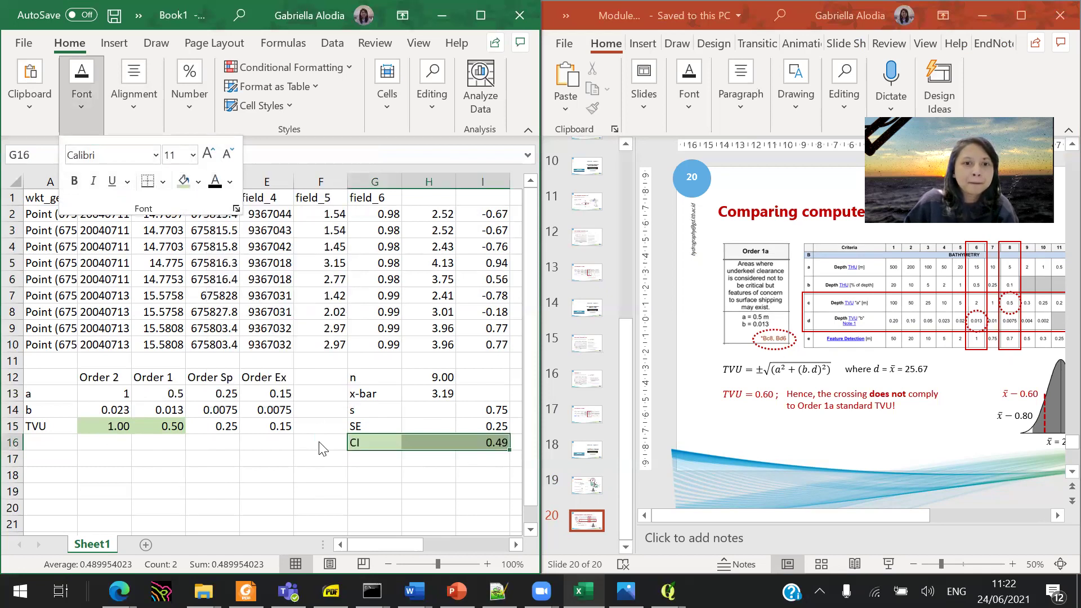
left_click(225, 455)
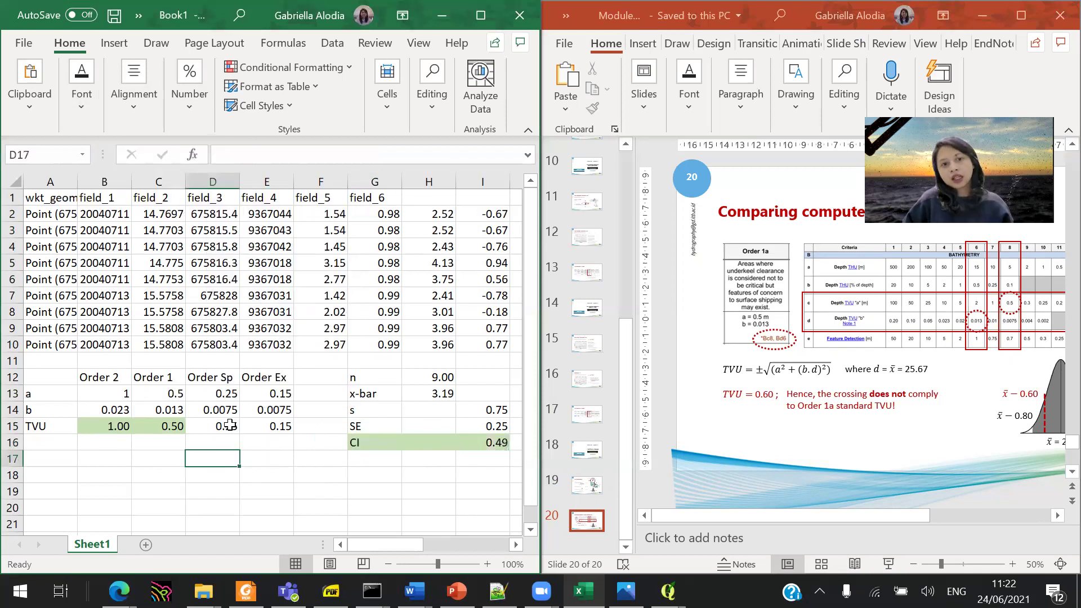
Compare the Special and Exclusive Order TVU limits in D15:E15 with the confidence interval in I16
left_click_drag(230, 425, 275, 426)
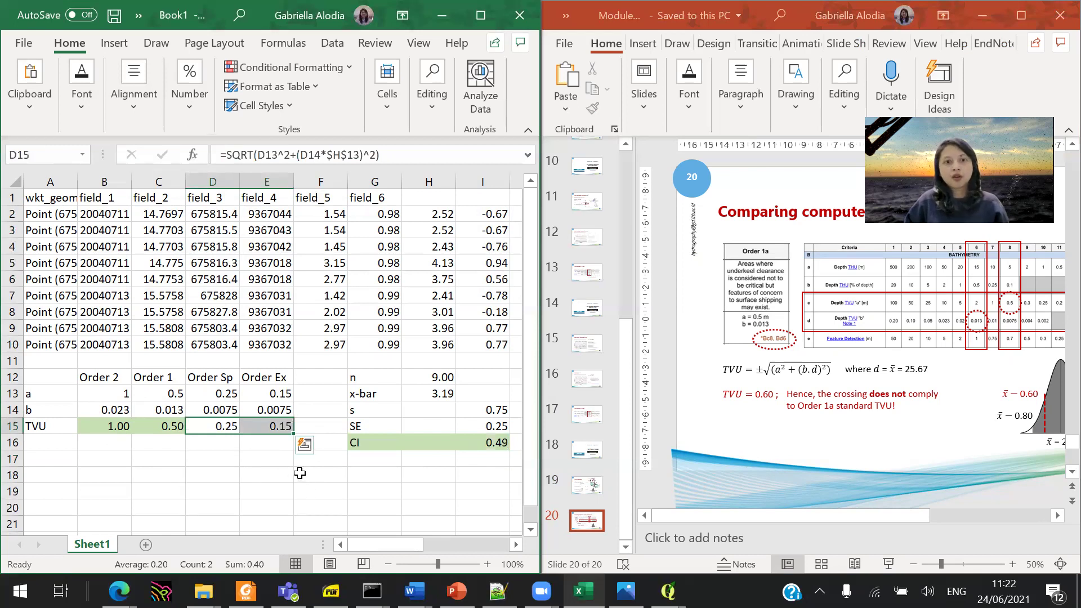
left_click(497, 442)
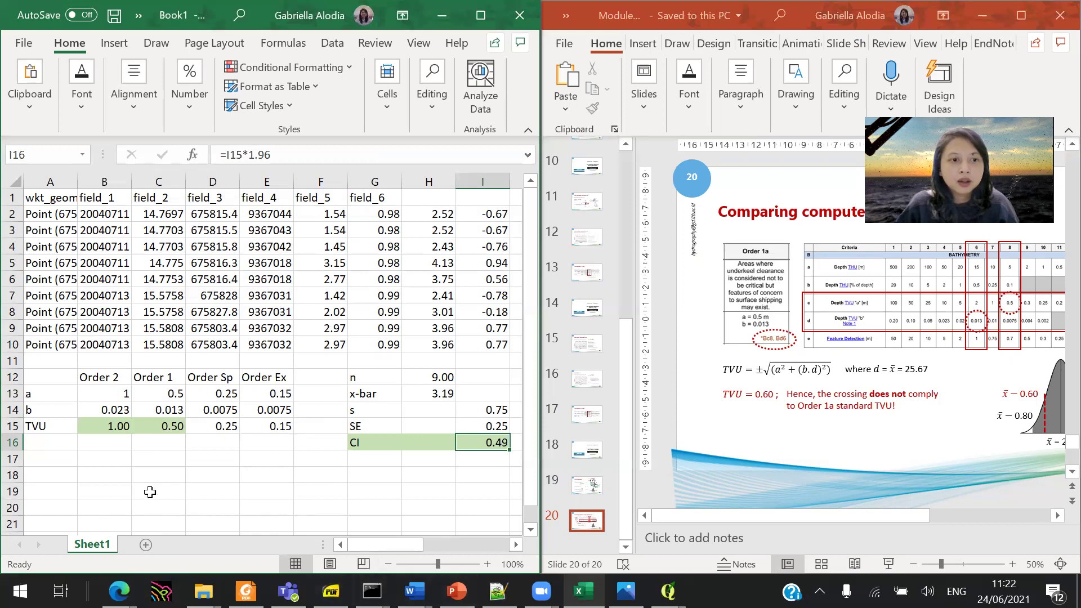
Rename the worksheet Sheet1 as TVU_01
double_click(97, 543)
type("TVU_01")
key("Return")
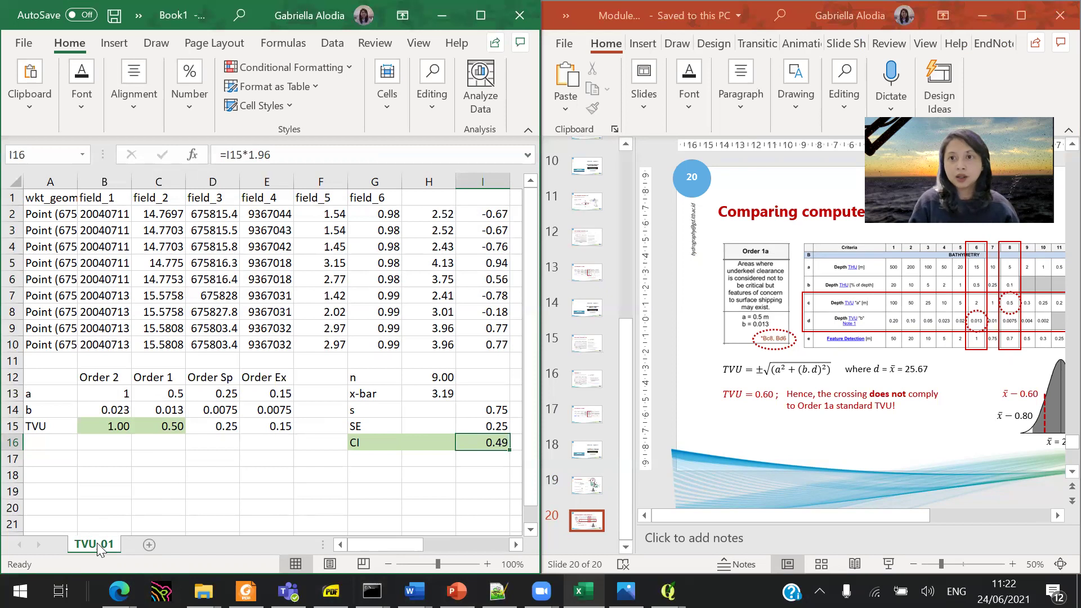
Switch to QGIS and select the SemakDaunBatimetri points where the diagonal line crosses a north-south survey line in the eastern part
left_click(668, 591)
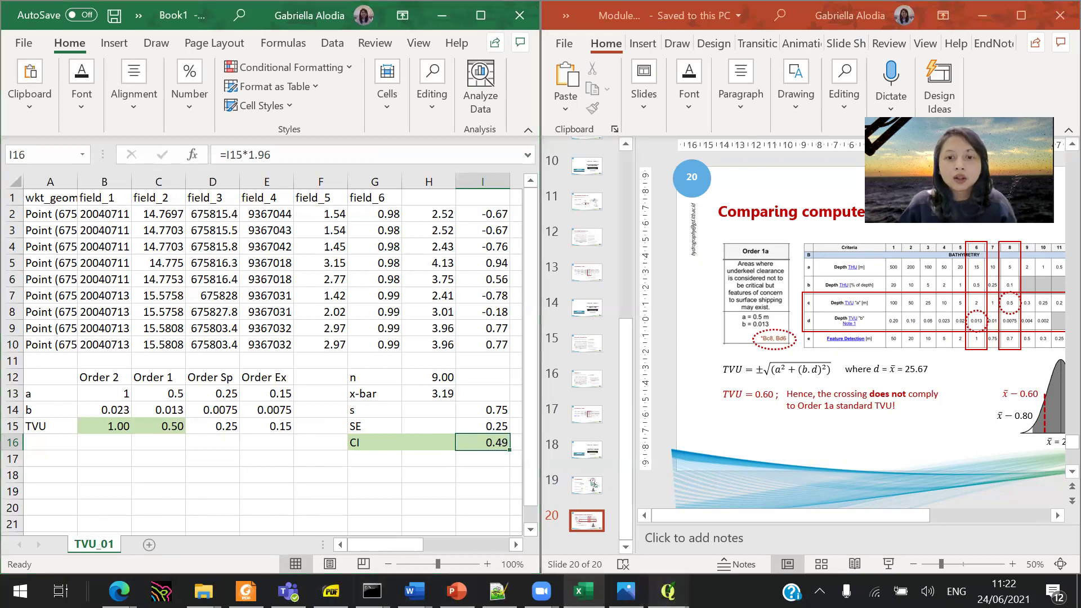
left_click(596, 523)
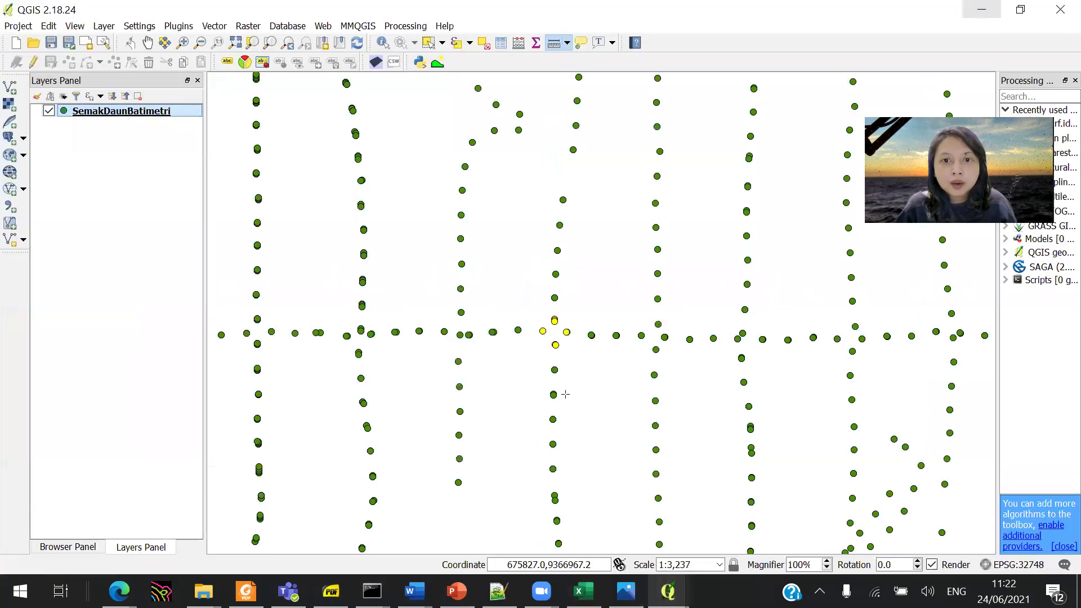
scroll(739, 417, "down", 2)
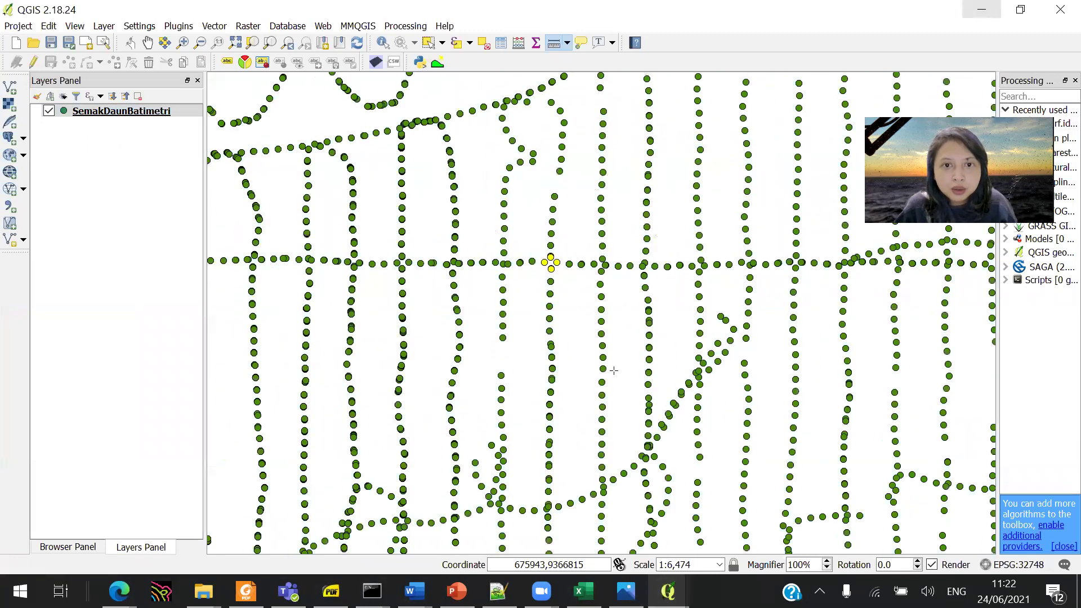
left_click_drag(753, 423, 690, 389)
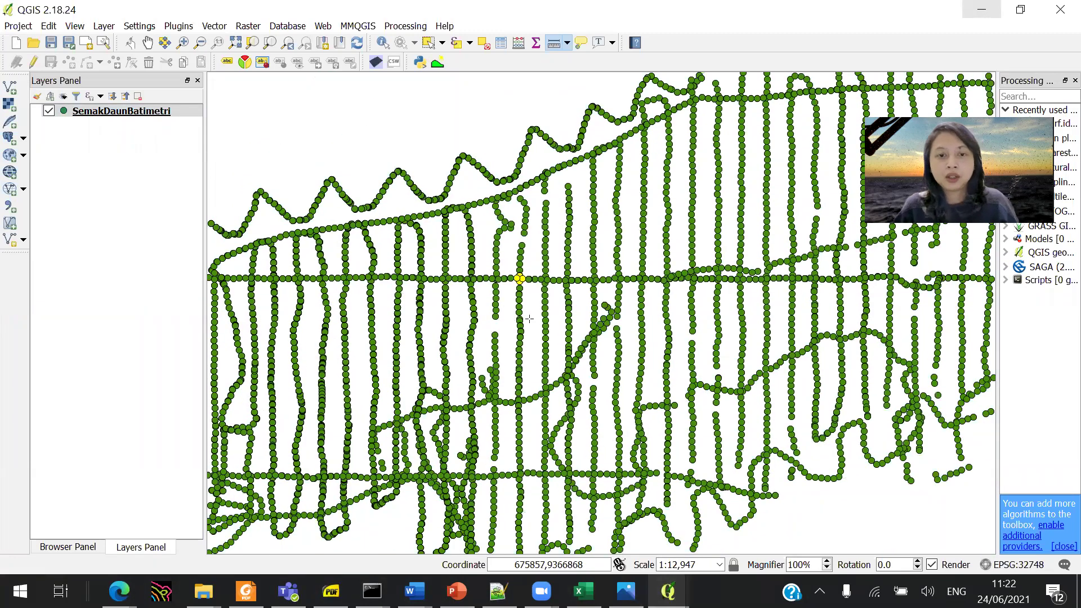
left_click_drag(566, 301, 441, 270)
left_click(429, 44)
left_click_drag(644, 312, 501, 400)
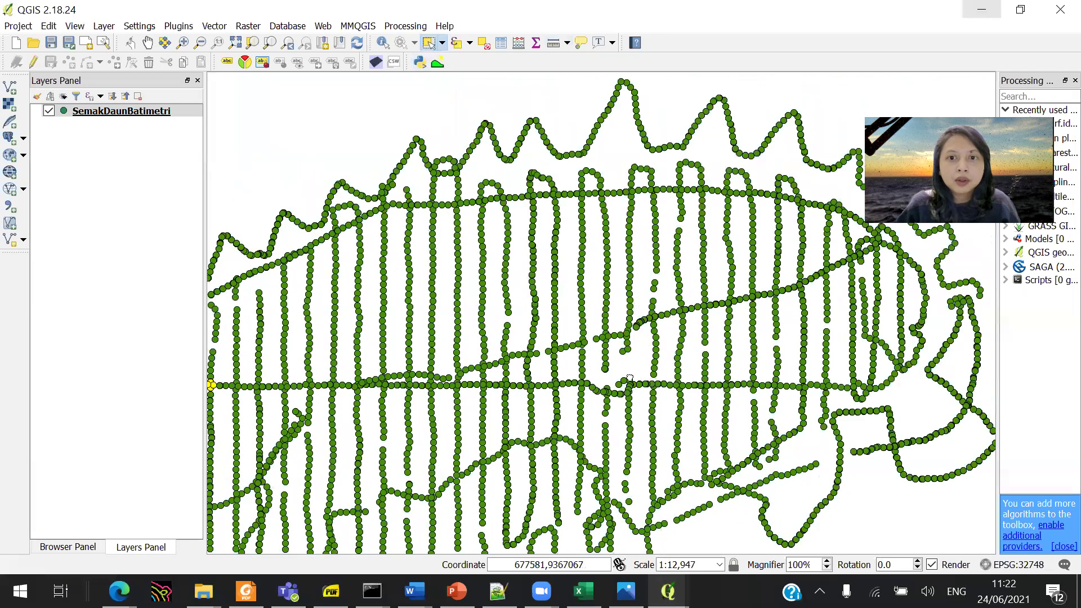
scroll(550, 313, "up", 1)
scroll(550, 313, "up", 1)
left_click_drag(573, 316, 620, 393)
scroll(621, 394, "down", 2)
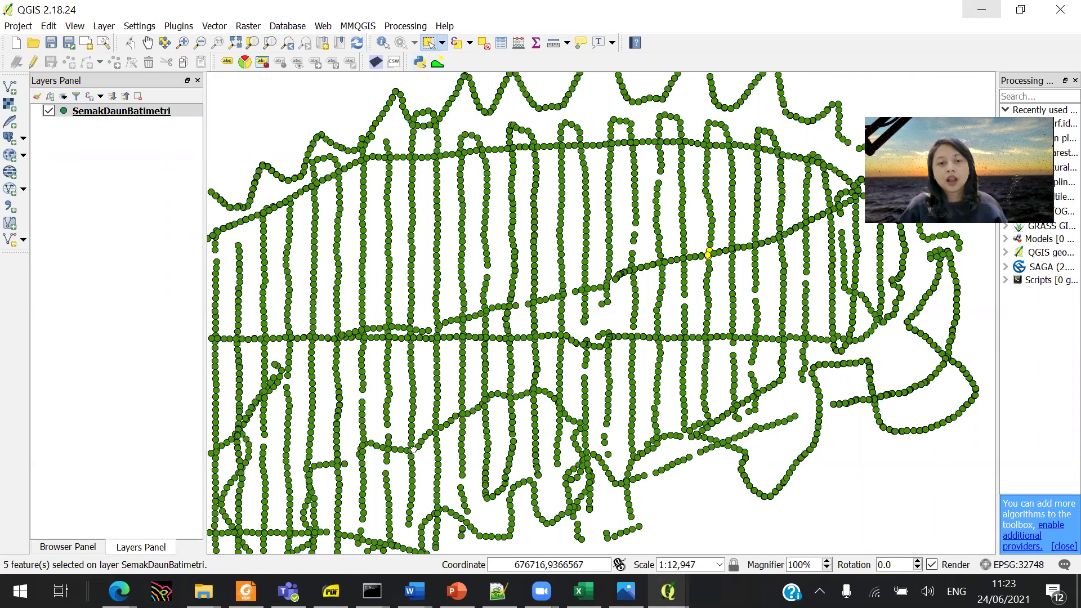
Examine the survey-line crossings in the western part of the SemakDaunBatimetri layer
left_click_drag(413, 455, 682, 330)
left_click_drag(425, 409, 741, 414)
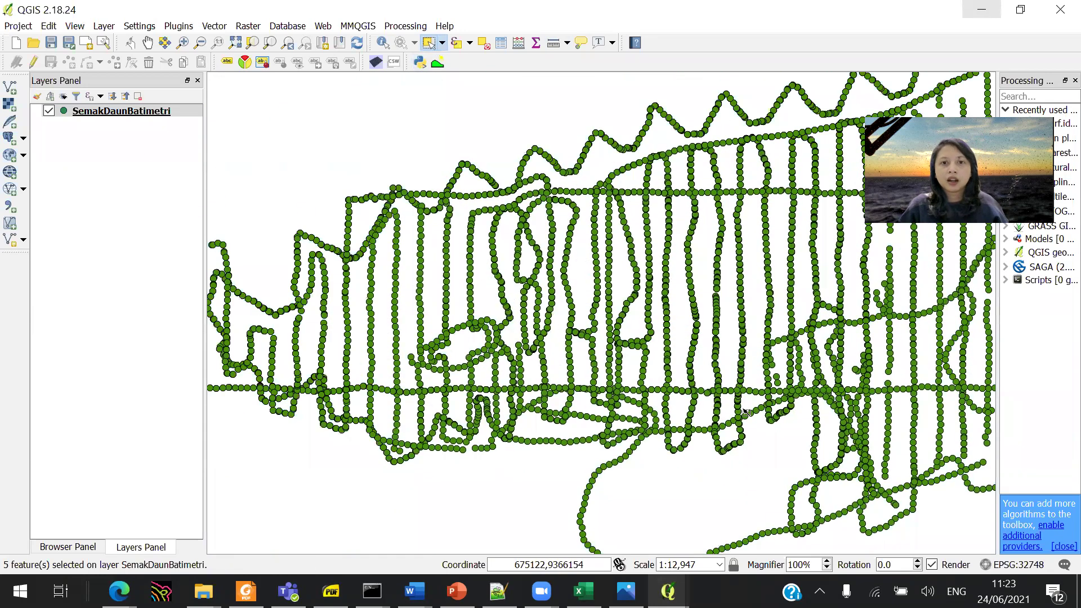